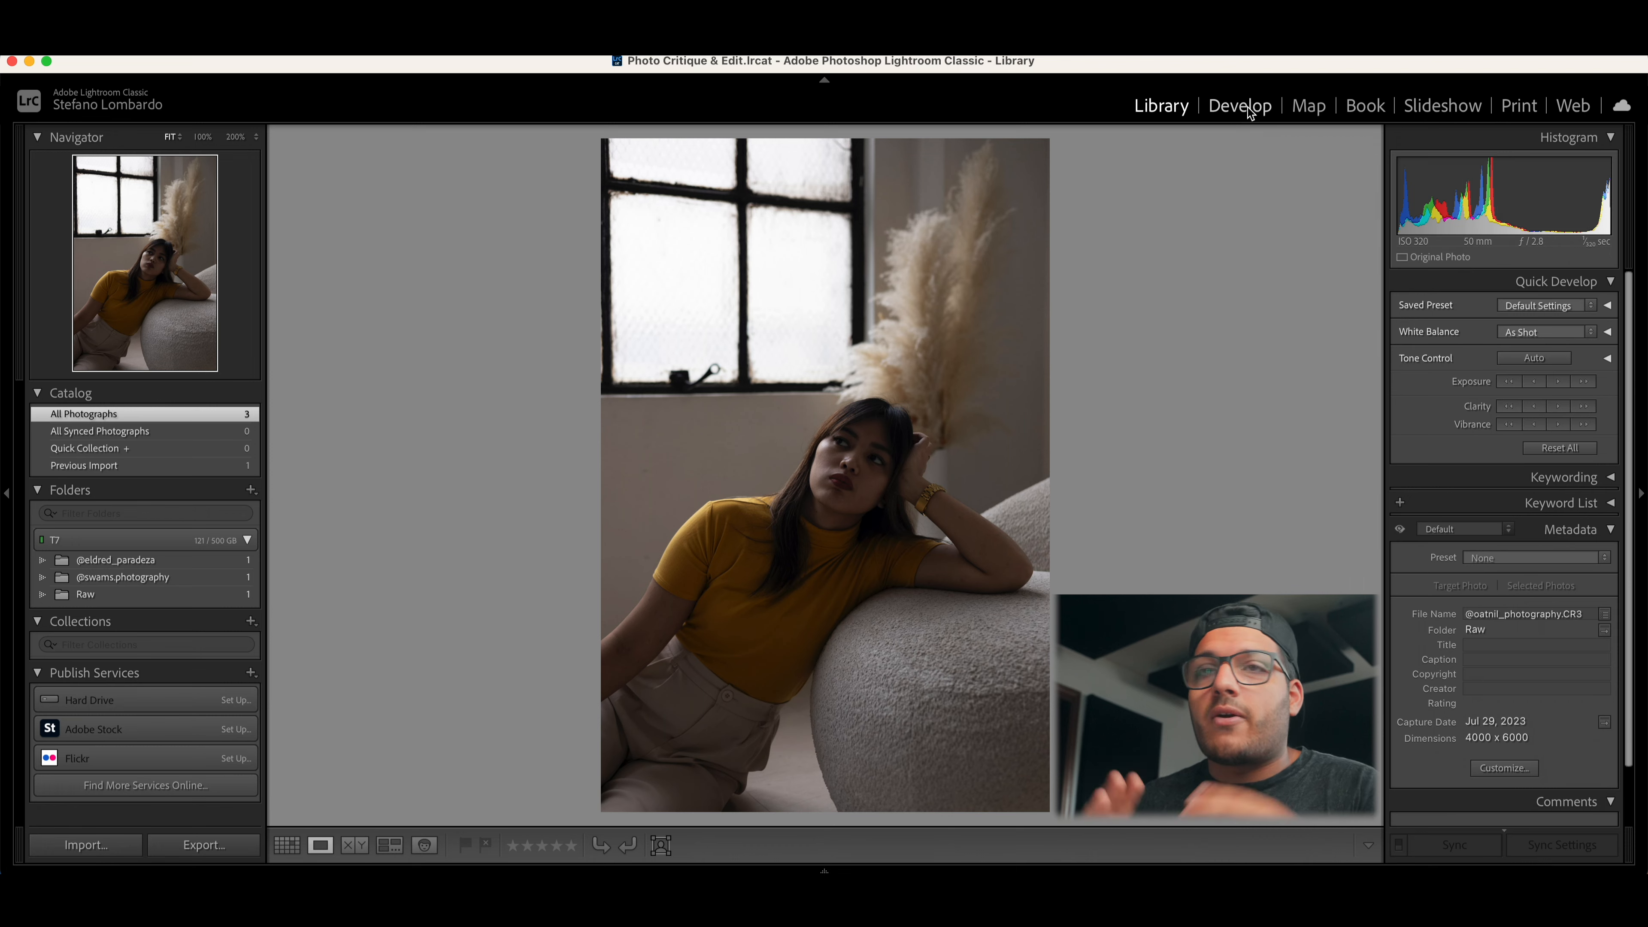
# Step: Switch to developing the yellow-top portrait and raise its exposure to +1.40
pyautogui.click(1240, 106)
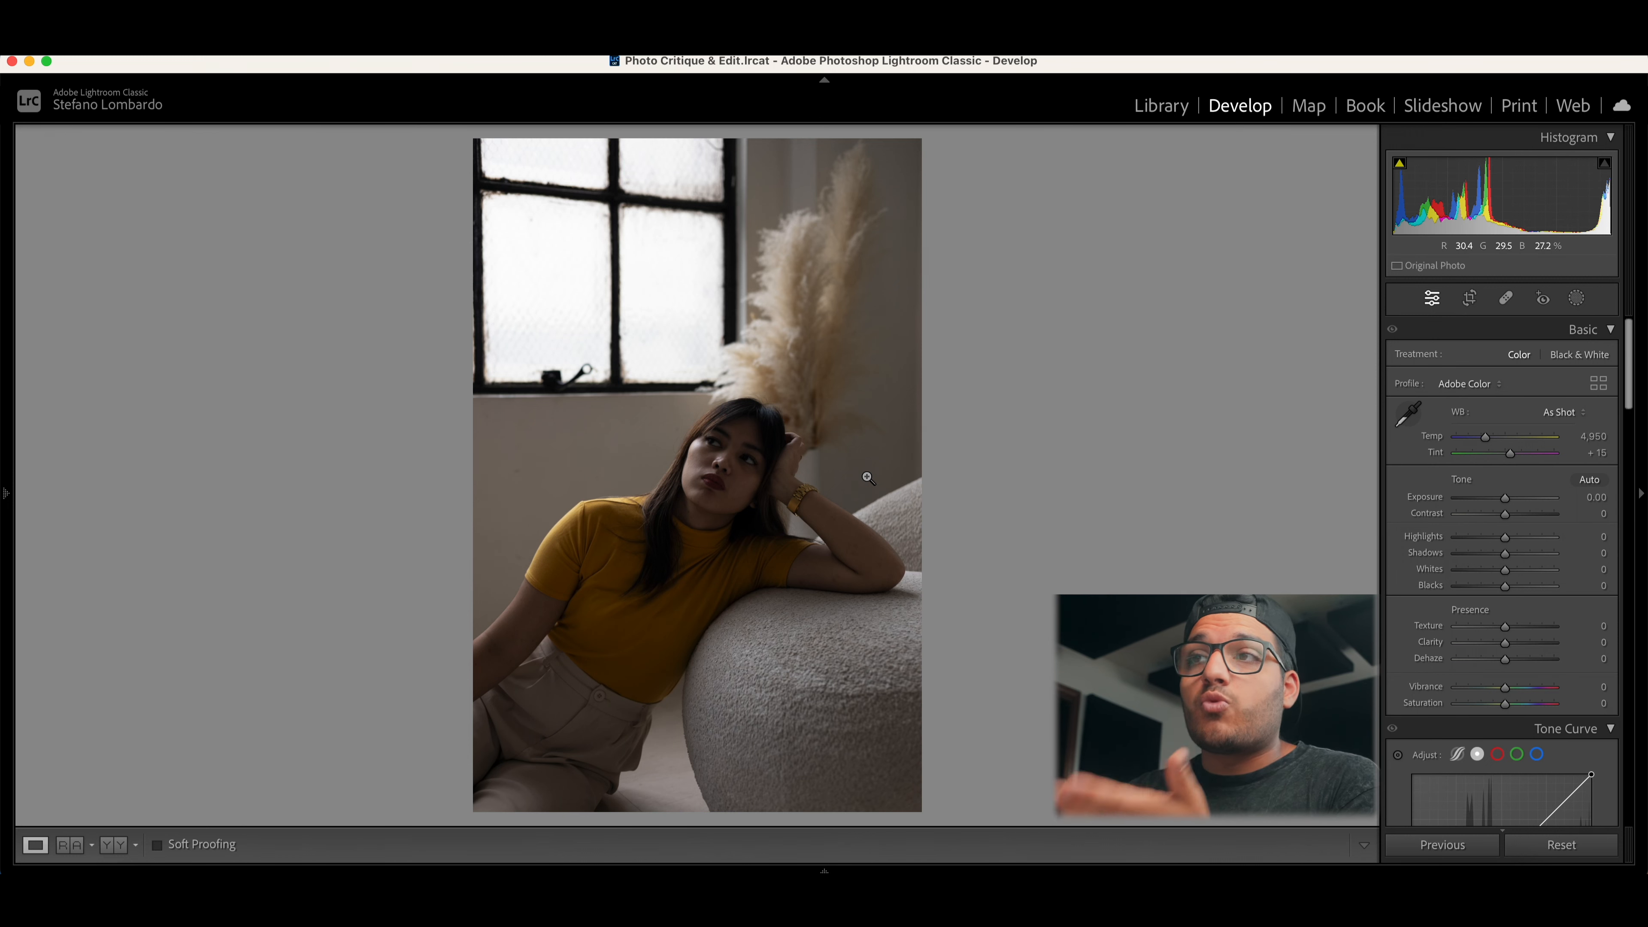
pyautogui.moveTo(1504, 498); pyautogui.dragTo(1521, 505)
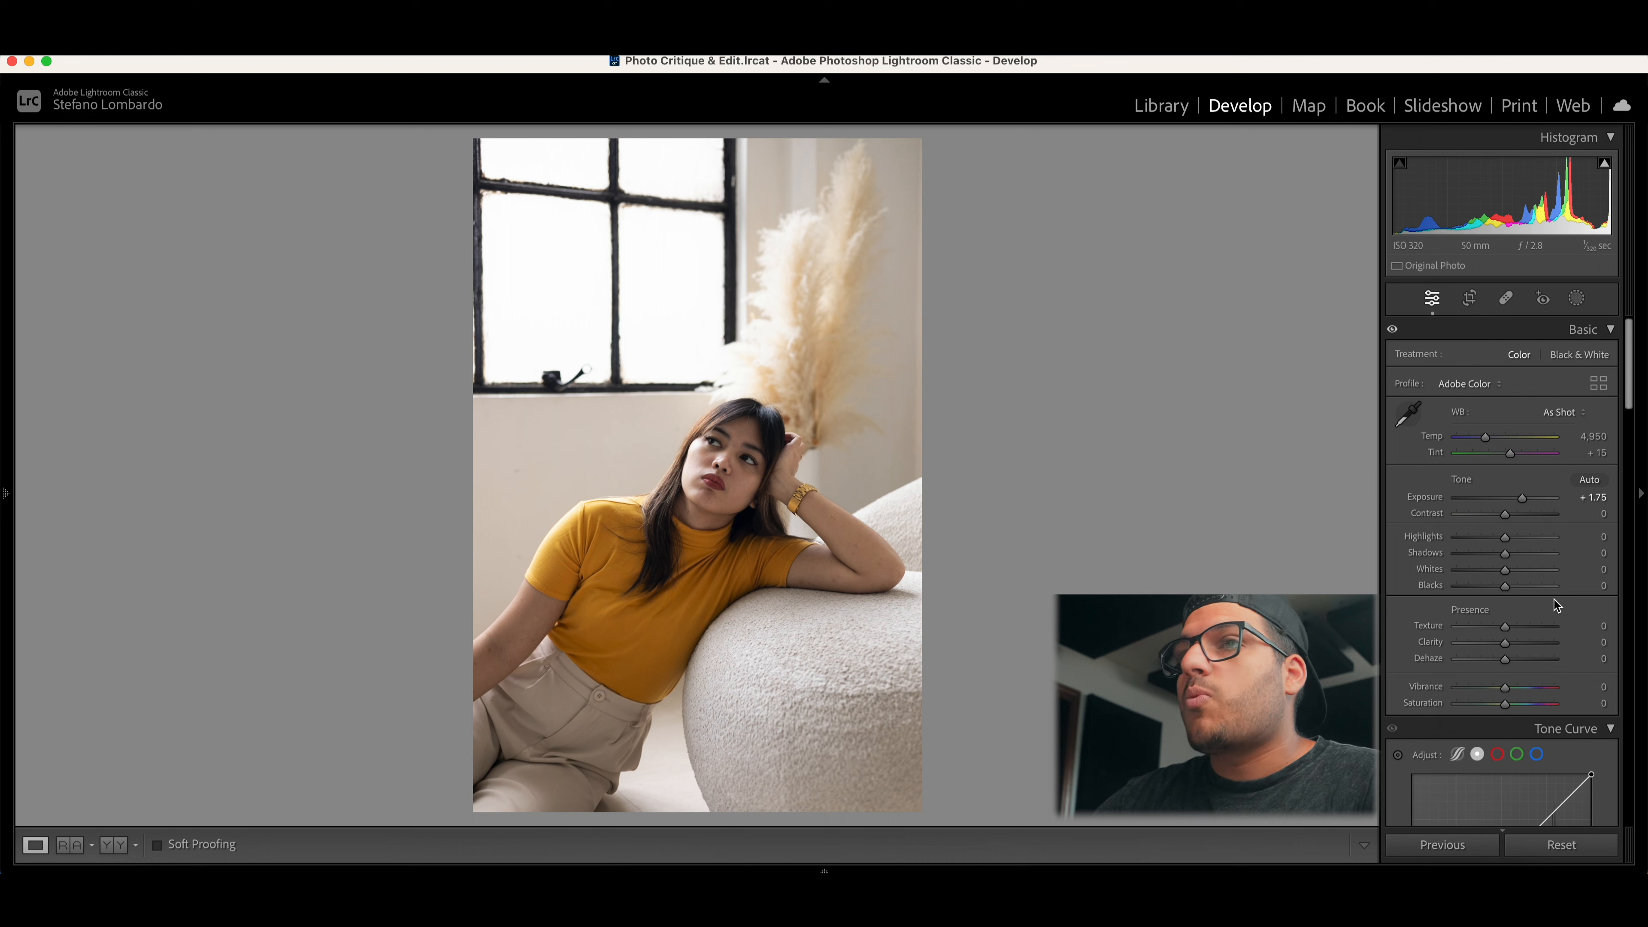
pyautogui.moveTo(1525, 500); pyautogui.dragTo(1516, 496)
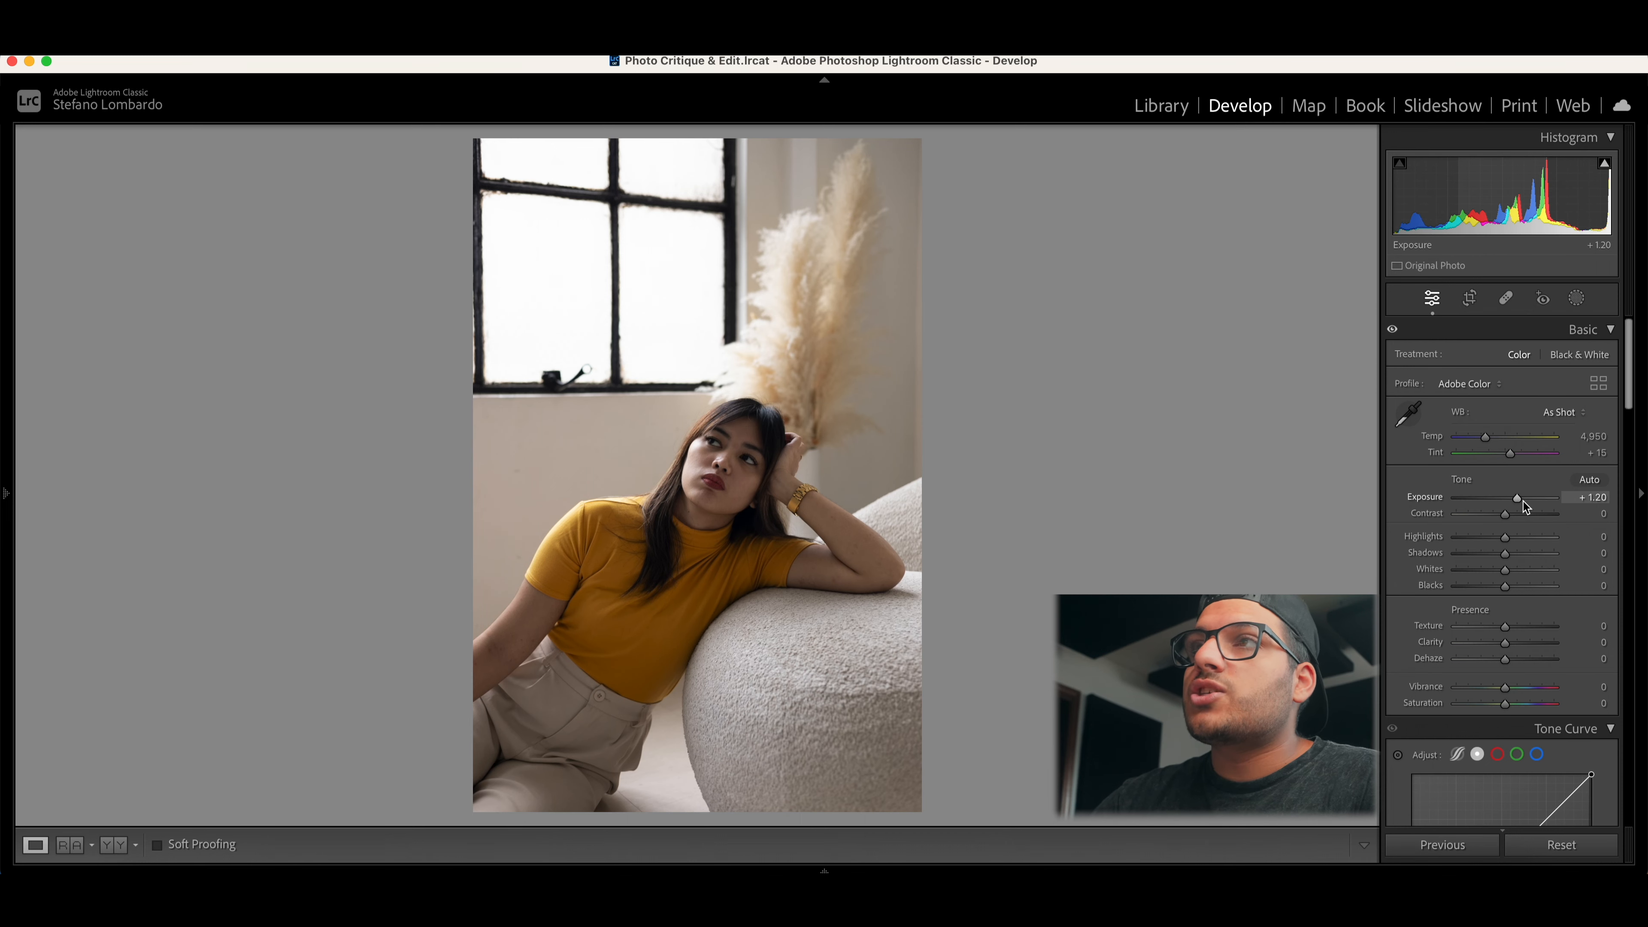
pyautogui.moveTo(1518, 497); pyautogui.dragTo(1523, 502)
# Step: Check the woman's face up close and set the exposure to +1.50
pyautogui.click(738, 487)
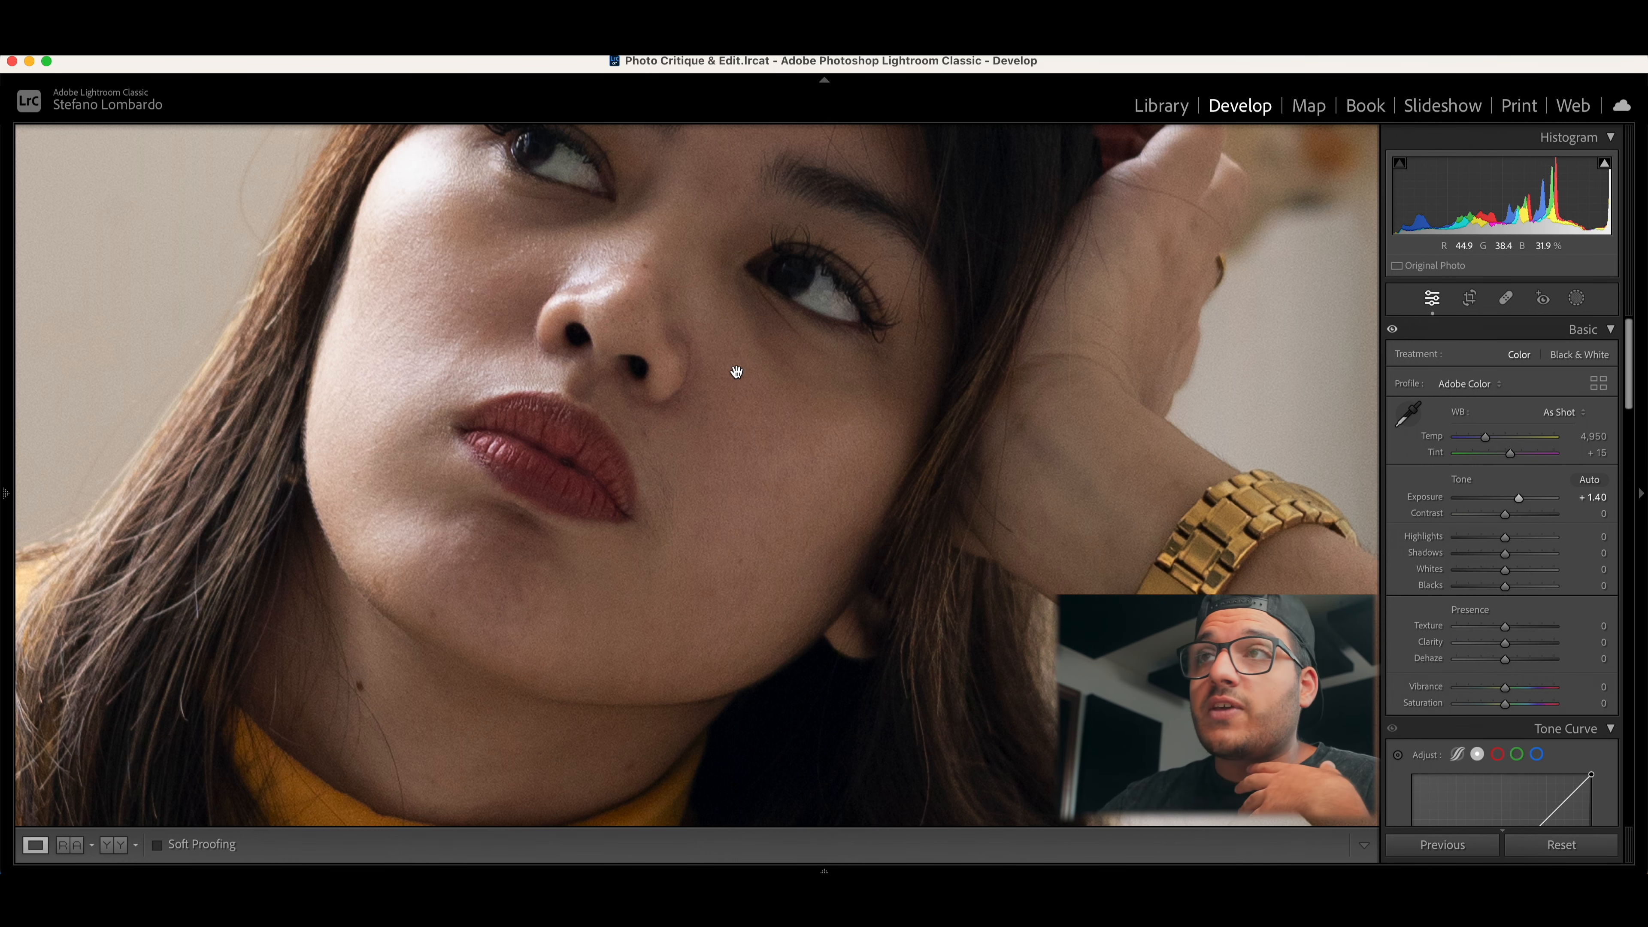
pyautogui.moveTo(895, 465); pyautogui.dragTo(940, 542)
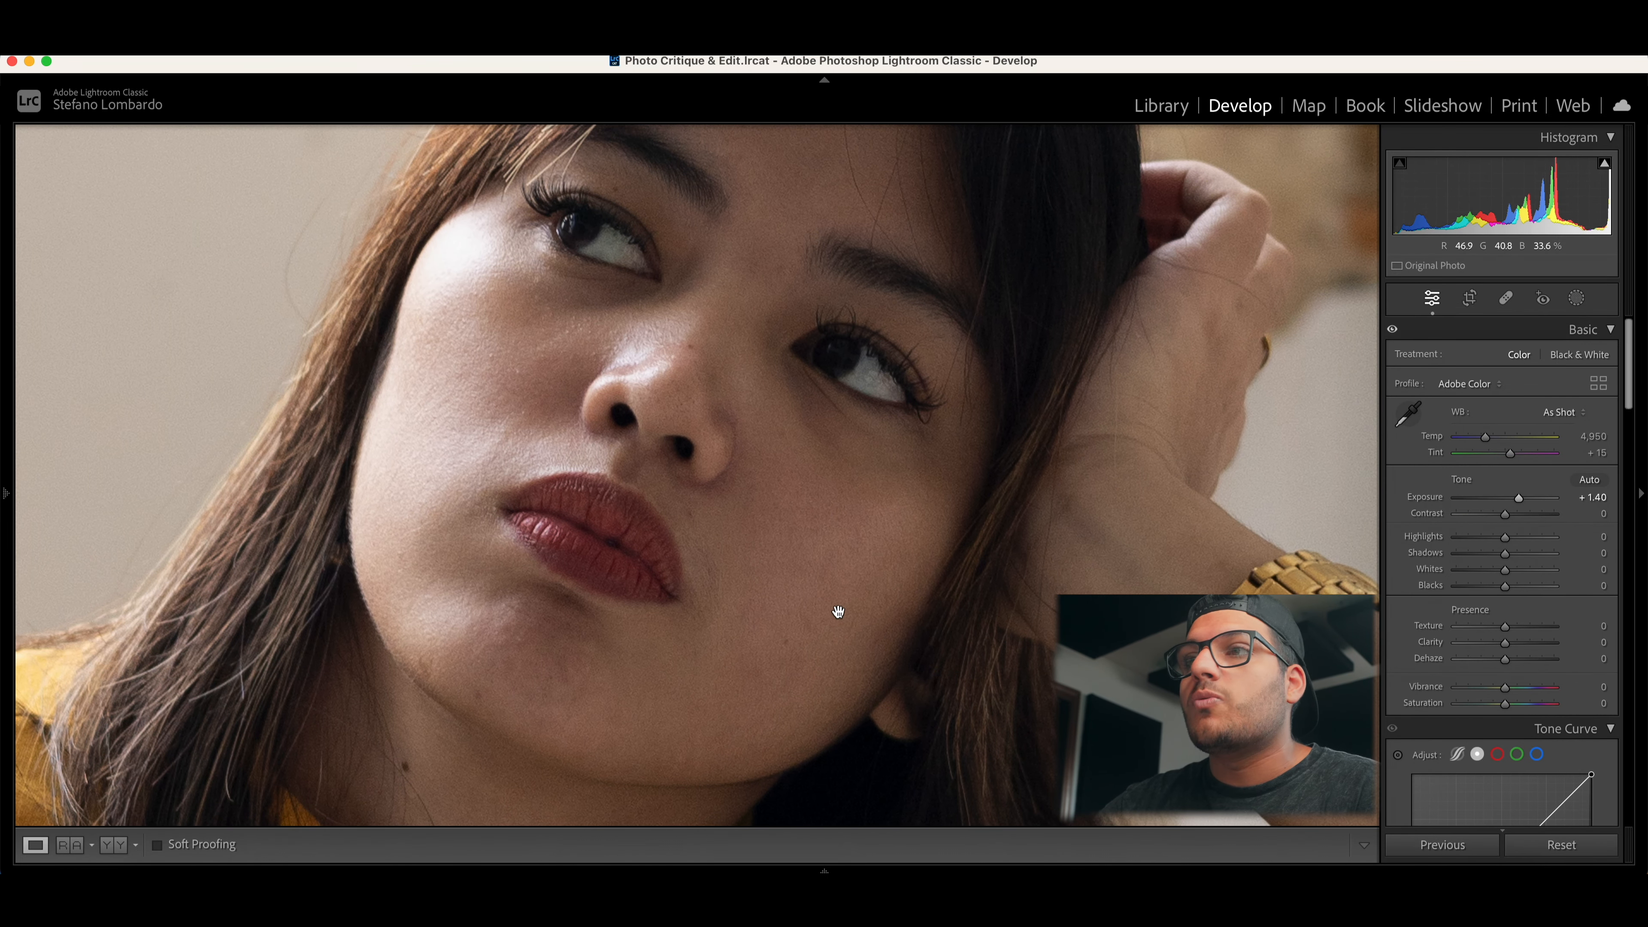
pyautogui.click(967, 508)
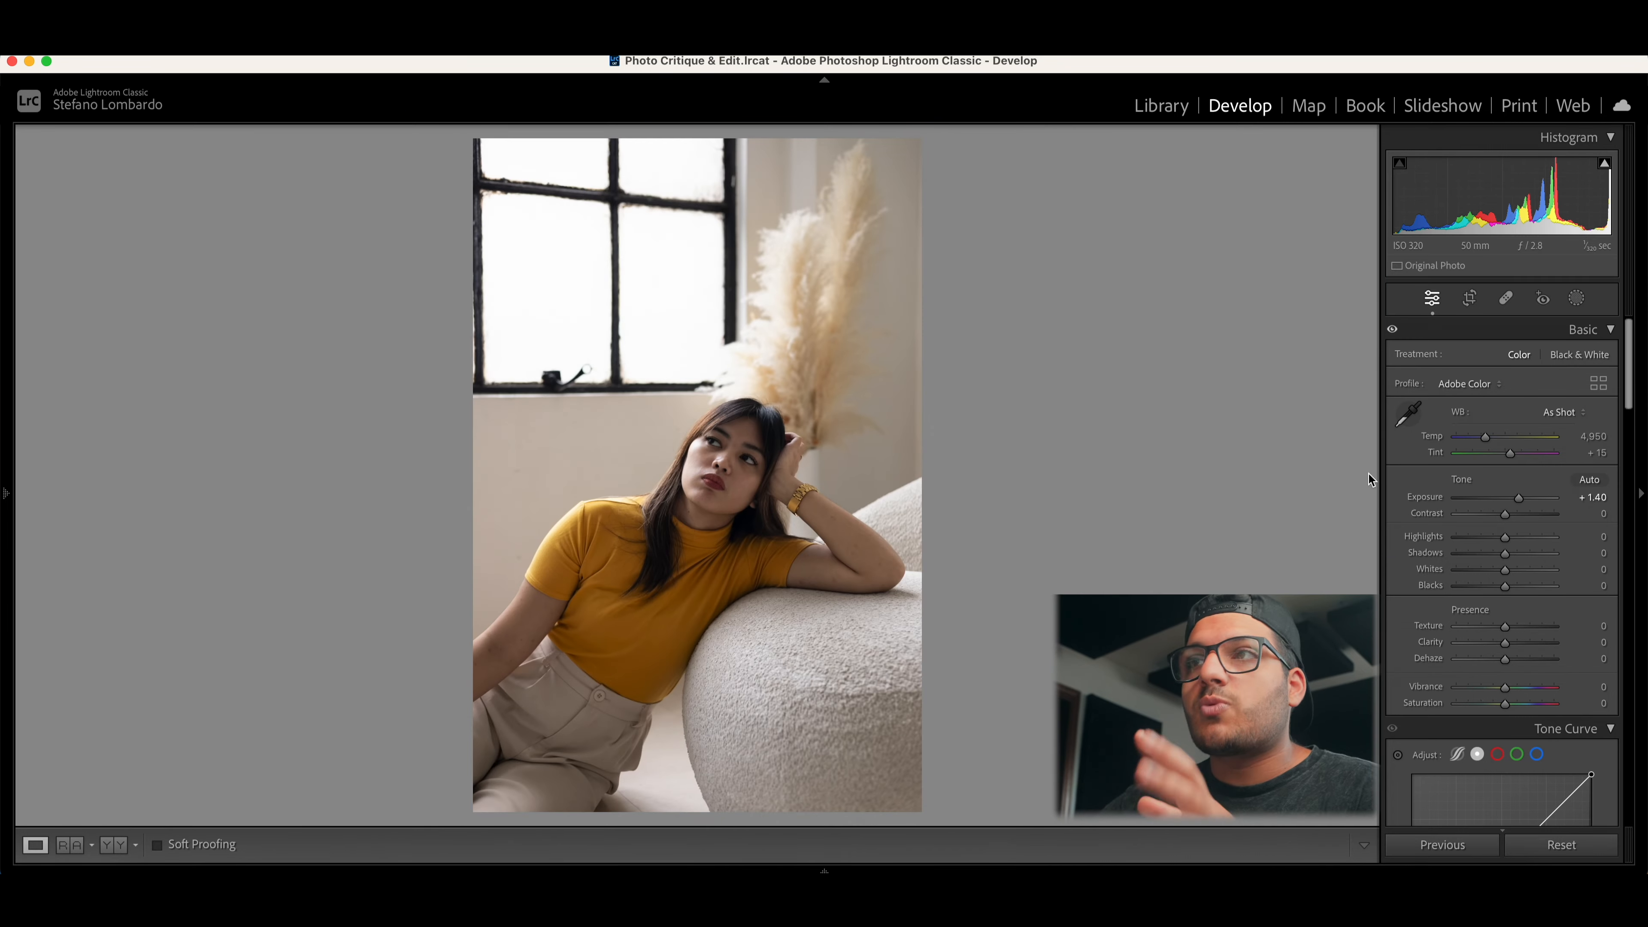
pyautogui.moveTo(1521, 498); pyautogui.dragTo(1522, 500)
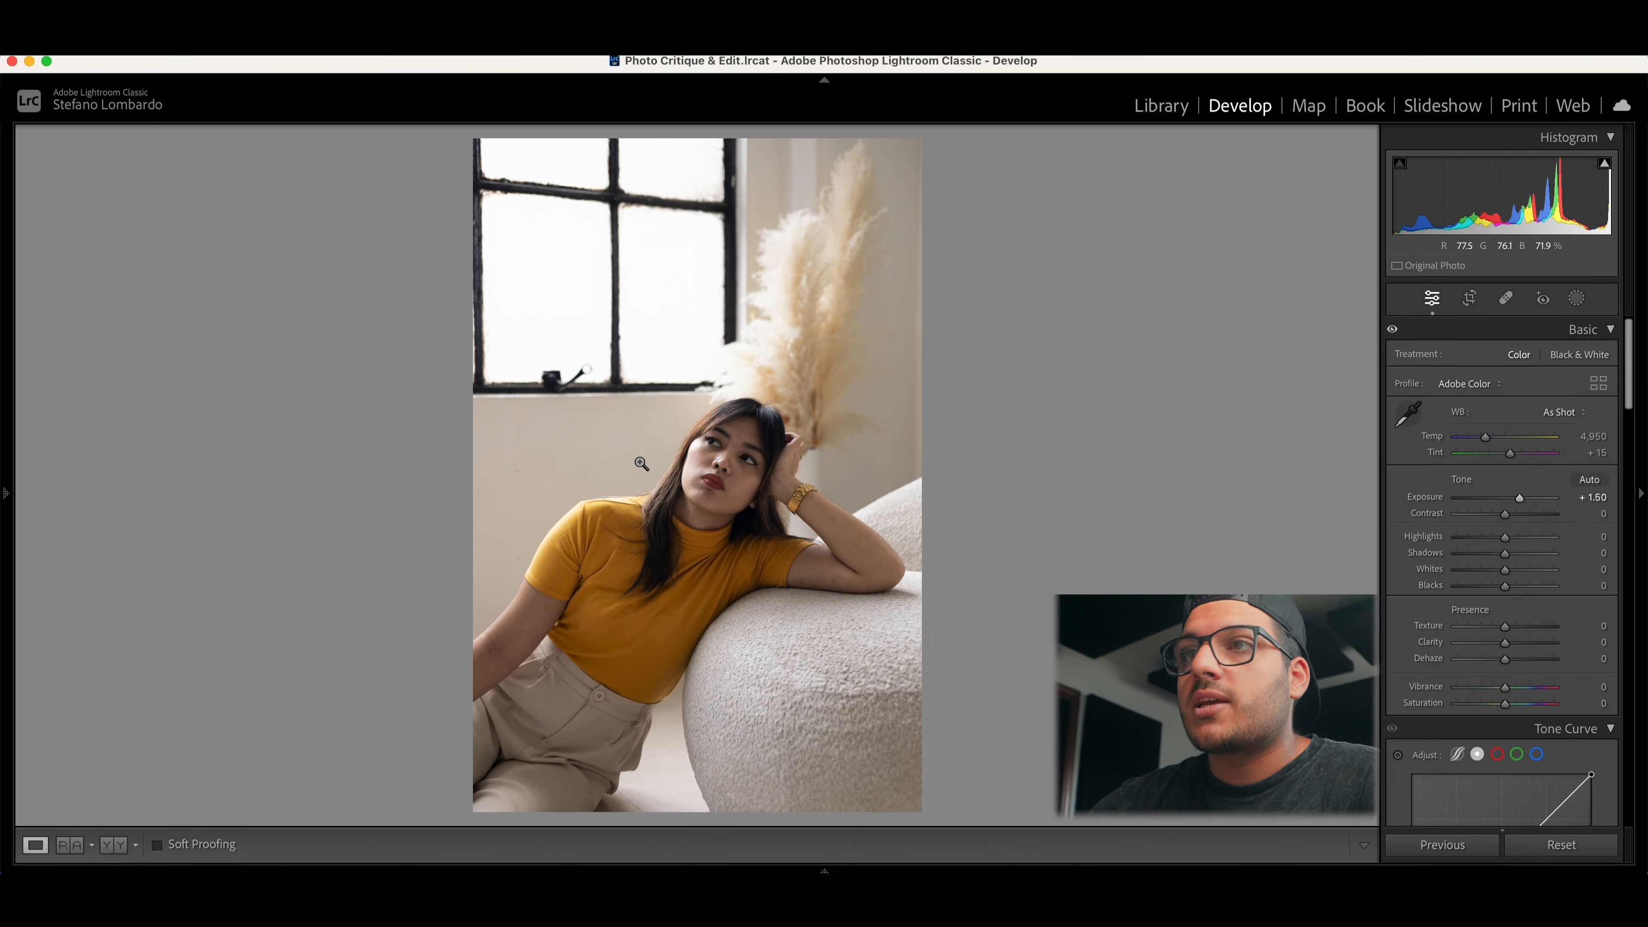
# Step: Examine the skin tones and light in the backlit curtain portrait up close, and return to the yellow-top portrait
pyautogui.click(733, 485)
pyautogui.press('Right')
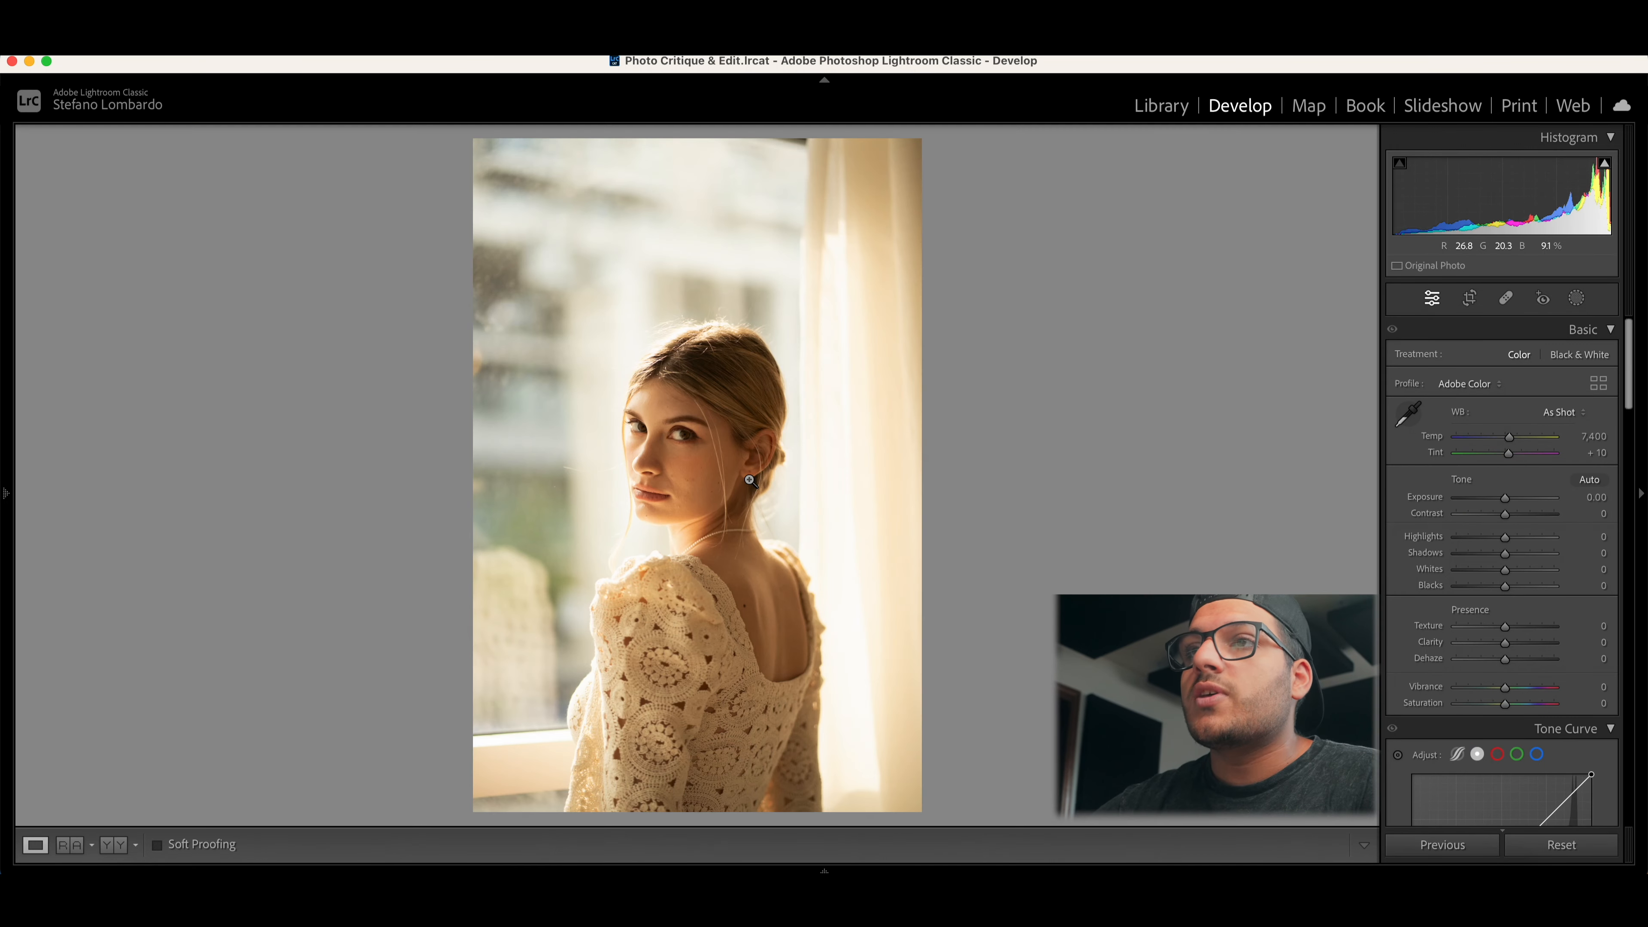
pyautogui.click(688, 483)
pyautogui.moveTo(750, 493); pyautogui.dragTo(804, 666)
pyautogui.moveTo(786, 471); pyautogui.dragTo(706, 405)
pyautogui.click(707, 405)
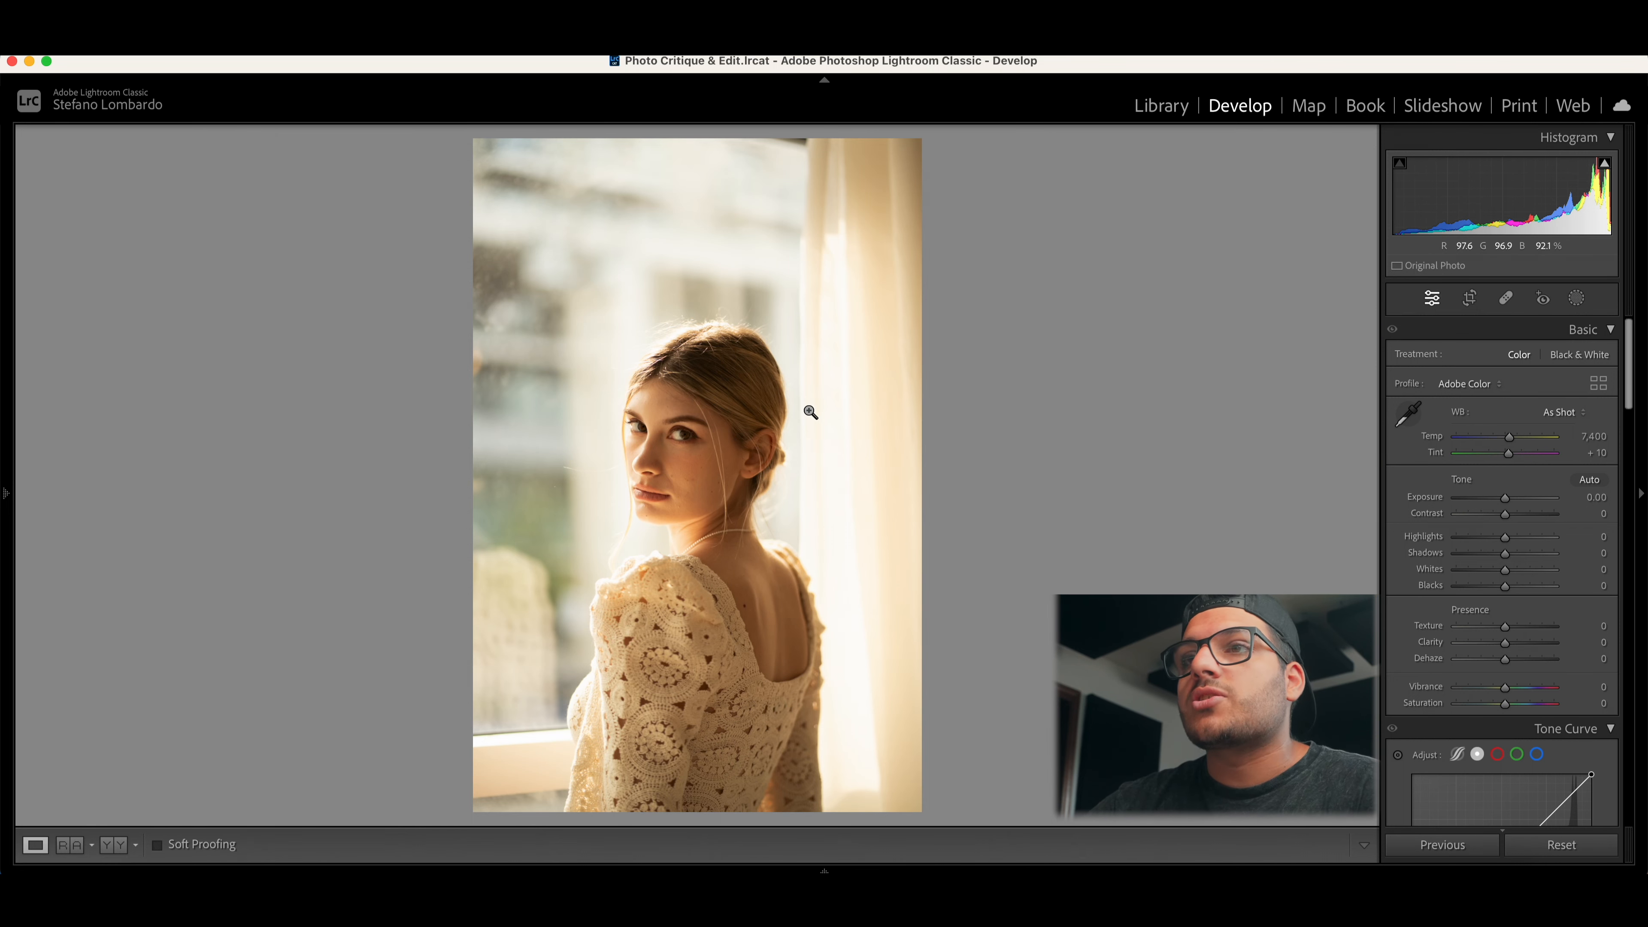
pyautogui.press('Right')
pyautogui.press('Right')
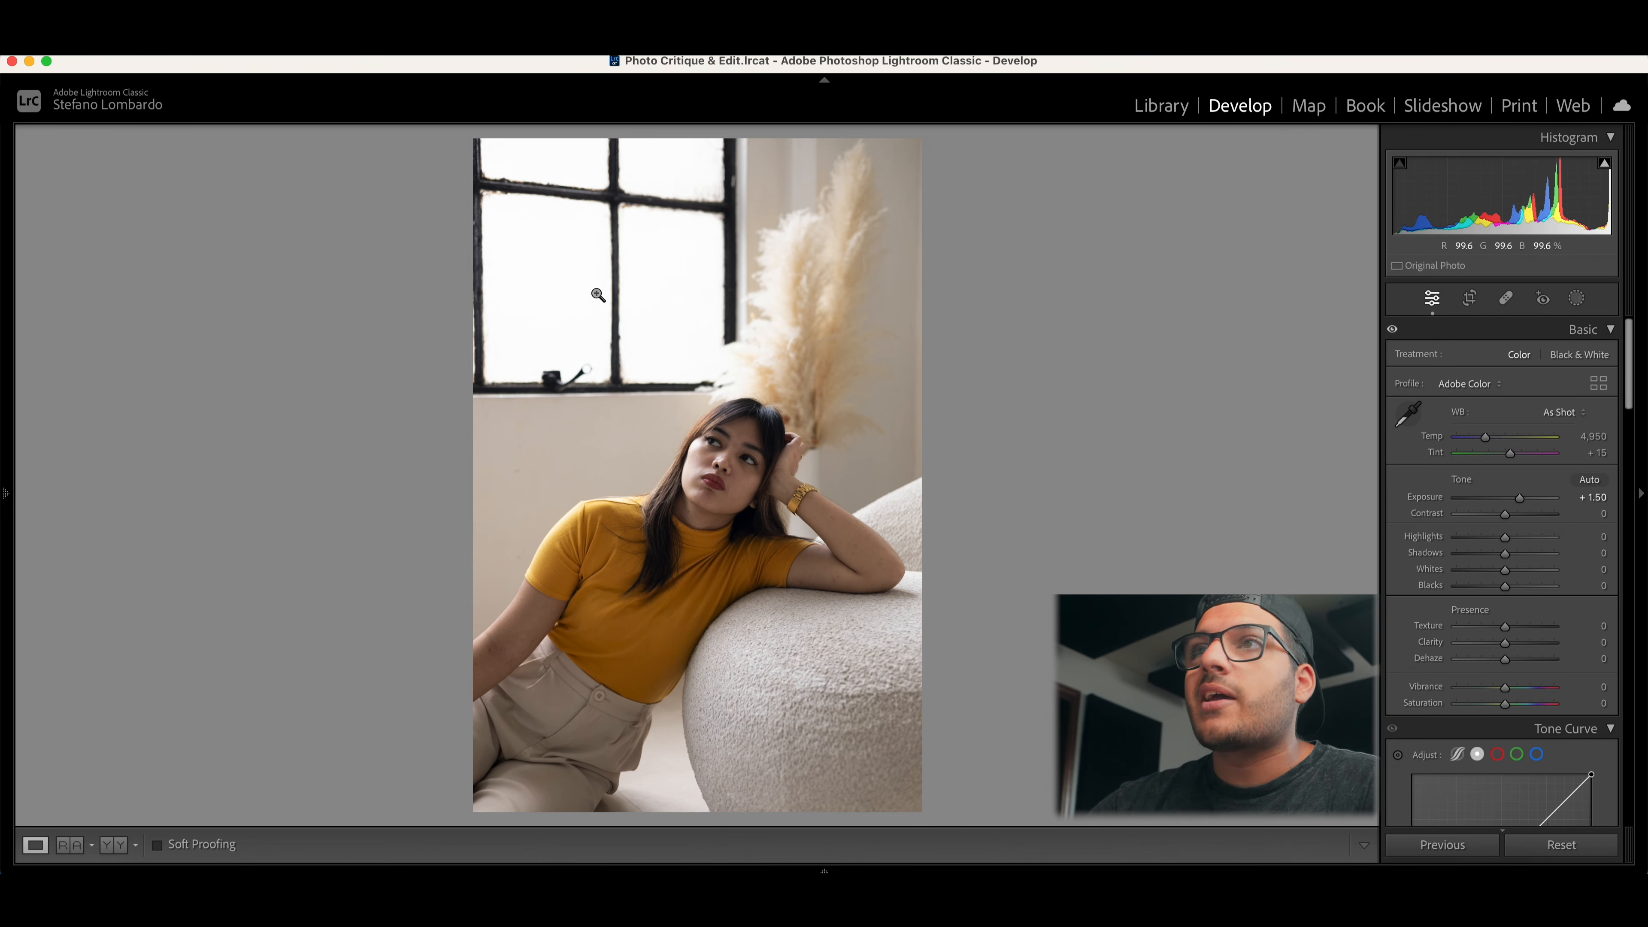
# Step: Reset the exposure, try a value of +1.60, and reset it again
pyautogui.doubleClick(1524, 497)
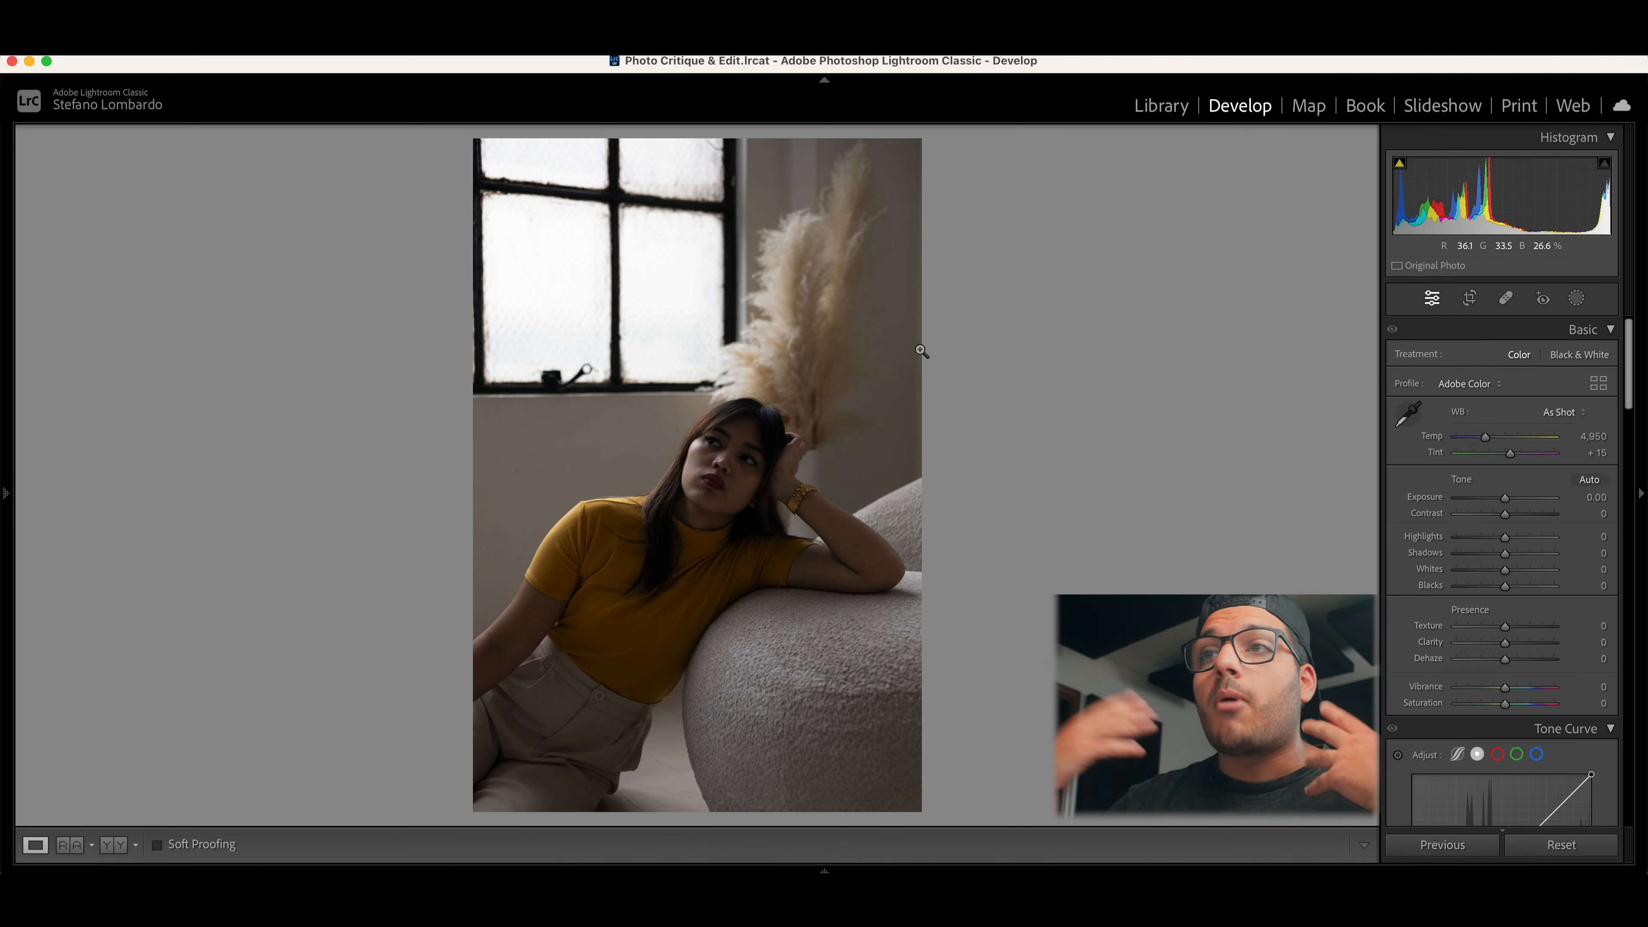
pyautogui.moveTo(1506, 500); pyautogui.dragTo(1523, 505)
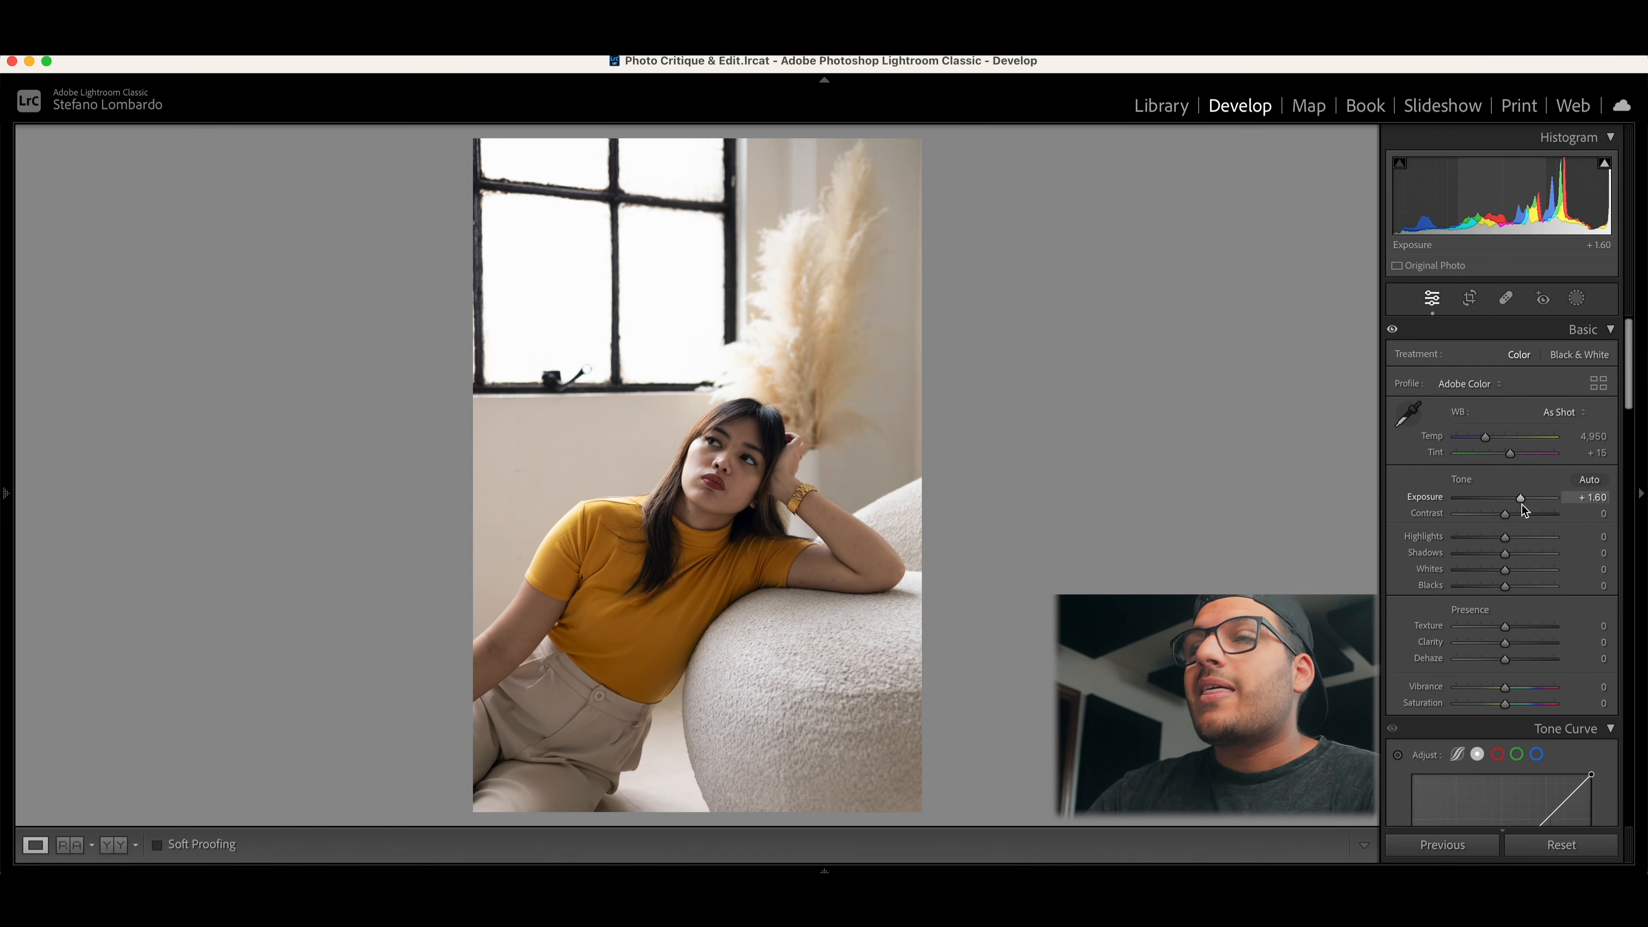
pyautogui.doubleClick(1522, 505)
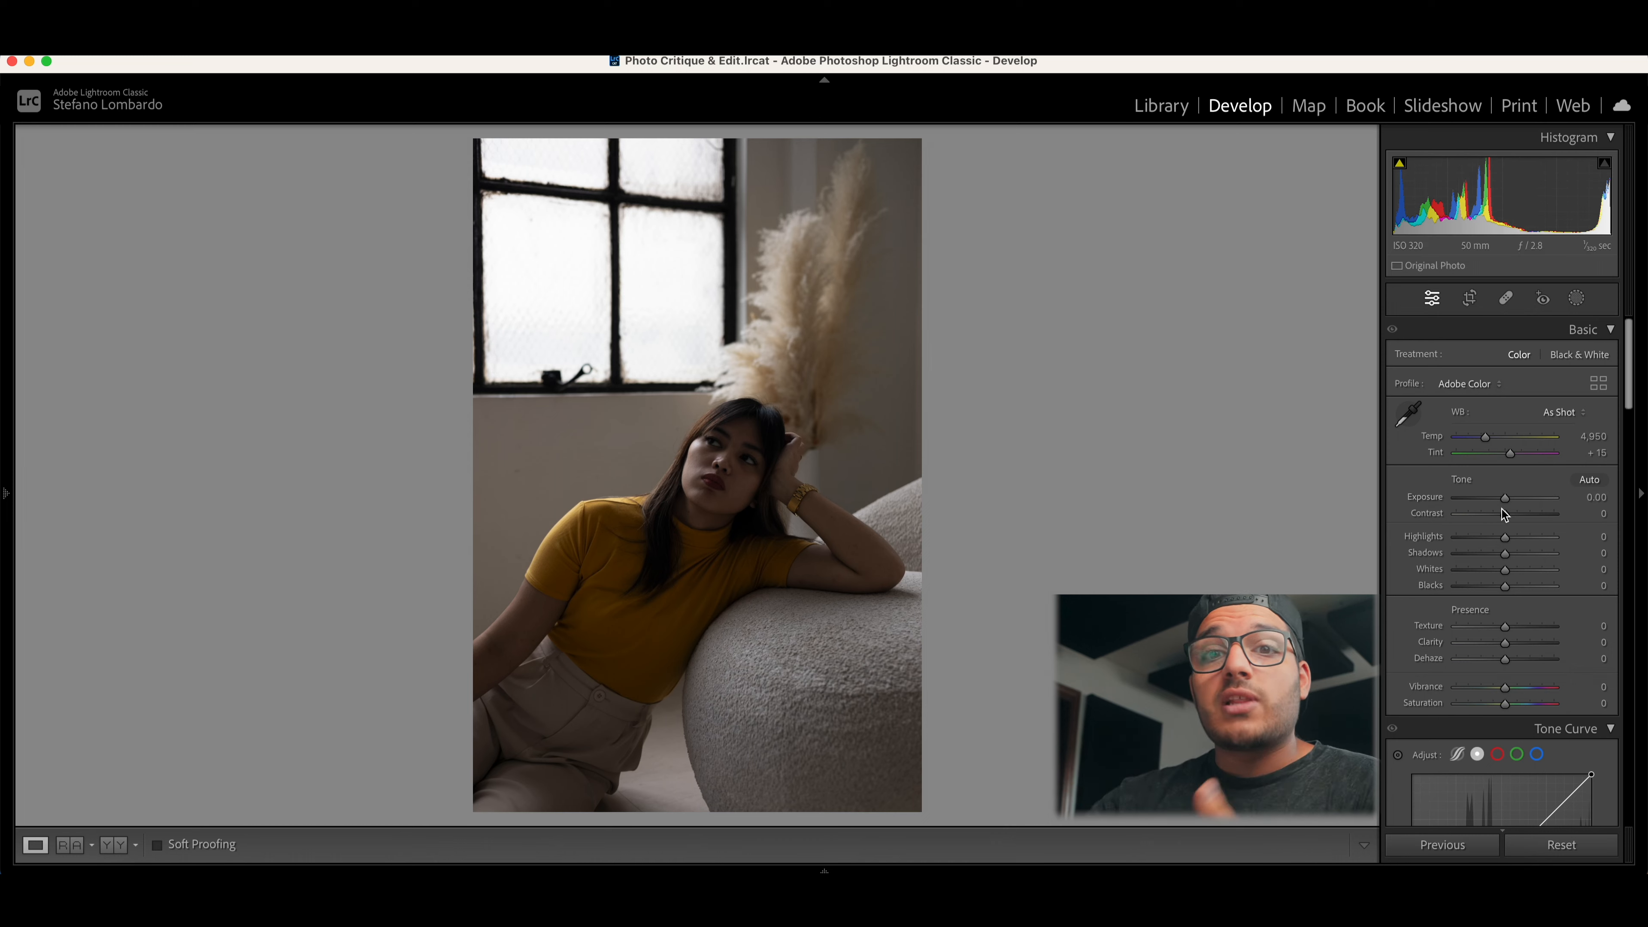
# Step: Set the portrait's exposure to +1.70, highlights to -36, shadows to +29 and whites to -22
pyautogui.moveTo(1504, 501); pyautogui.dragTo(1493, 569)
pyautogui.press('Right')
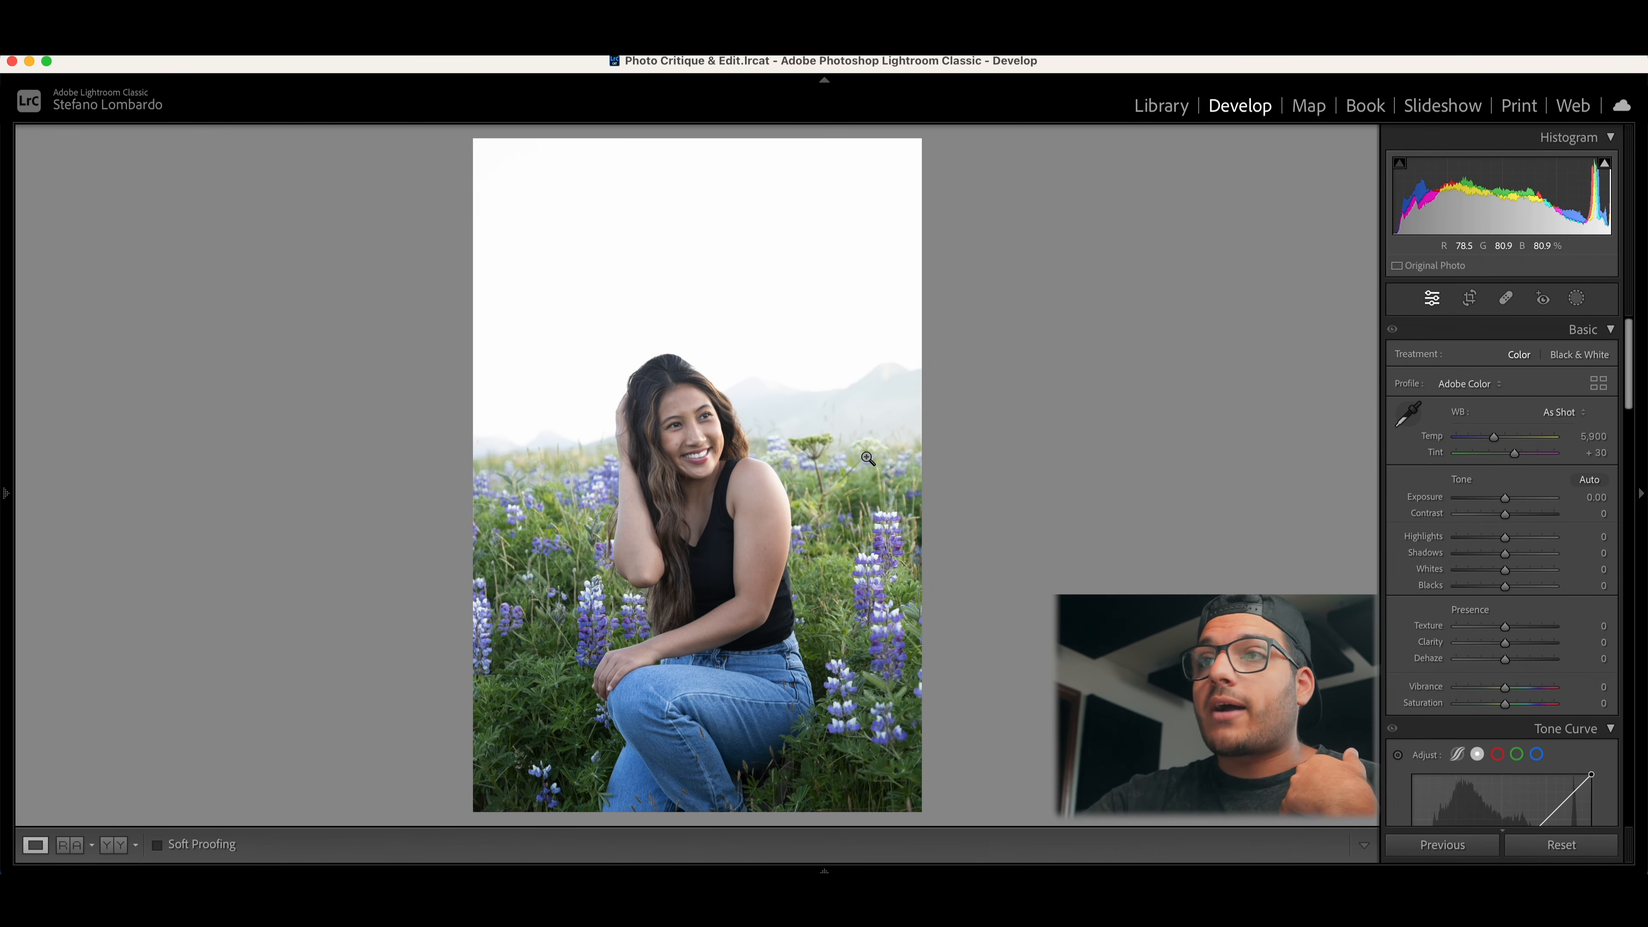
pyautogui.press('super+shift+v')
pyautogui.press('Right')
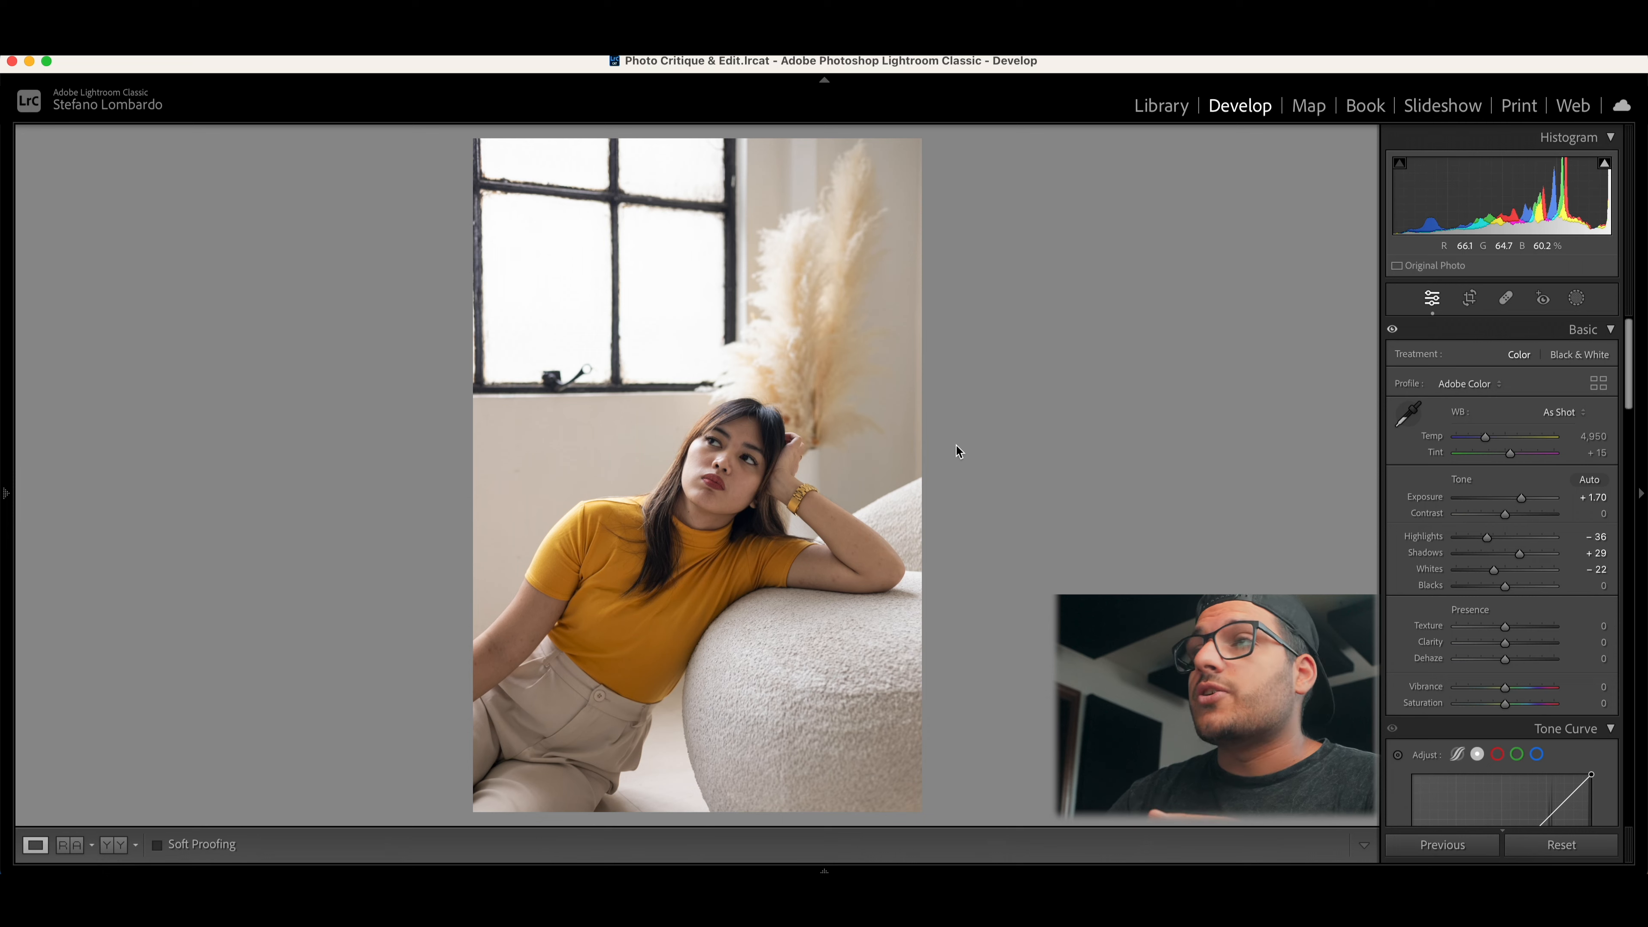
# Step: Refine the exposure to +1.65, set the blacks to -9, and soften the clarity to -22
pyautogui.moveTo(1523, 505); pyautogui.dragTo(1523, 505)
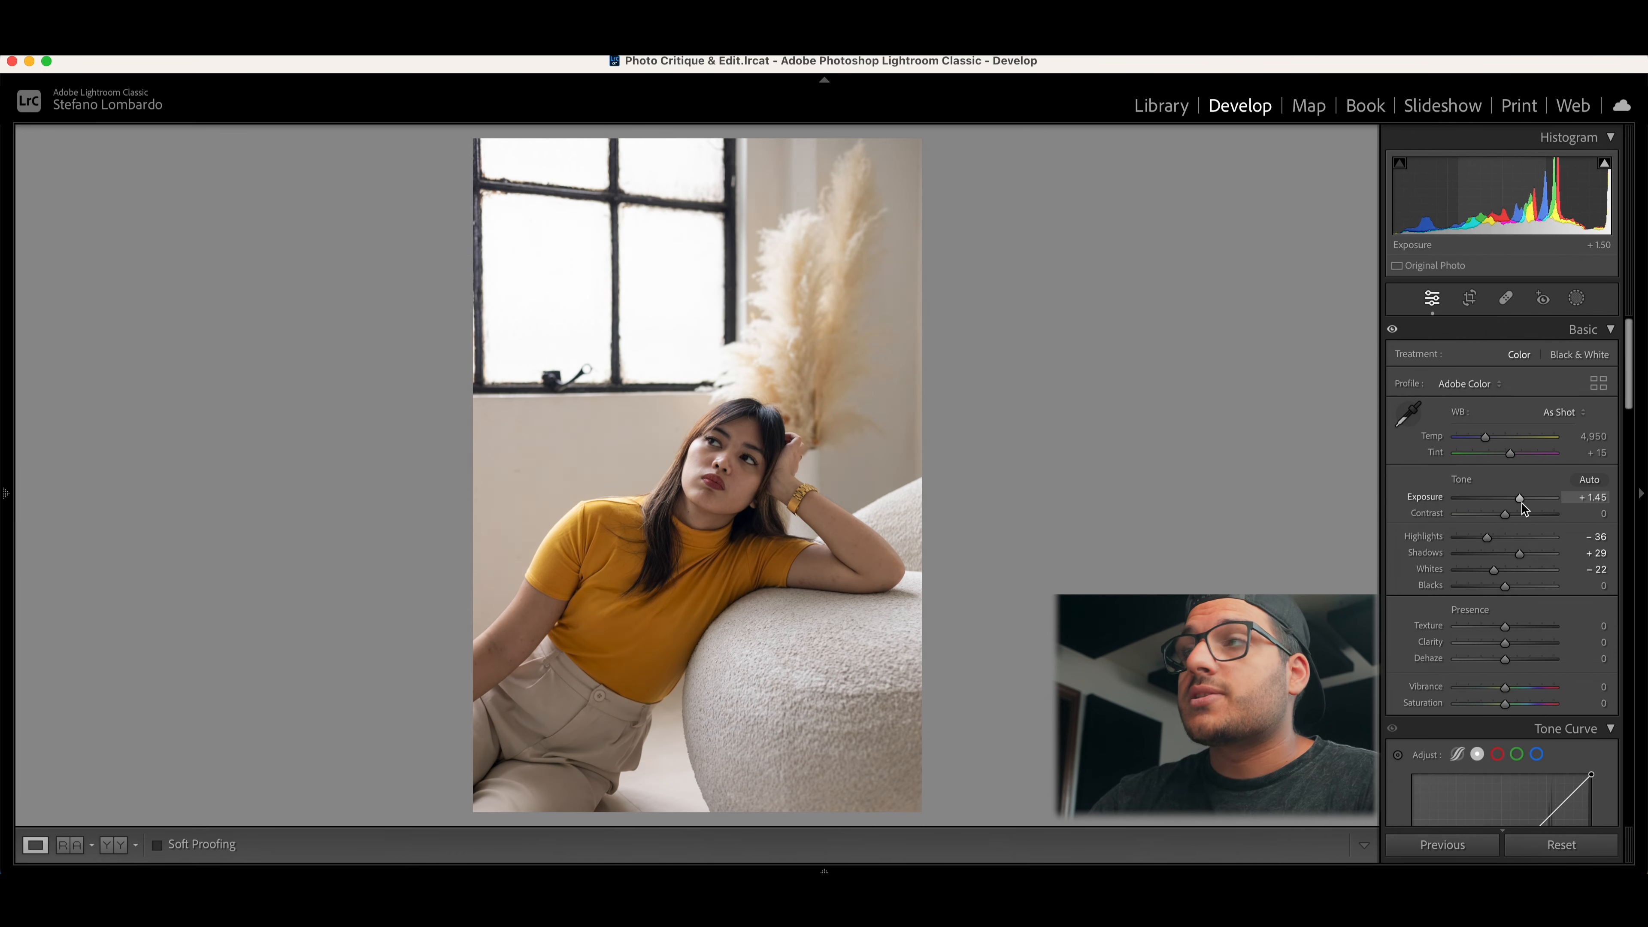
pyautogui.scroll(-10, 1514, 539)
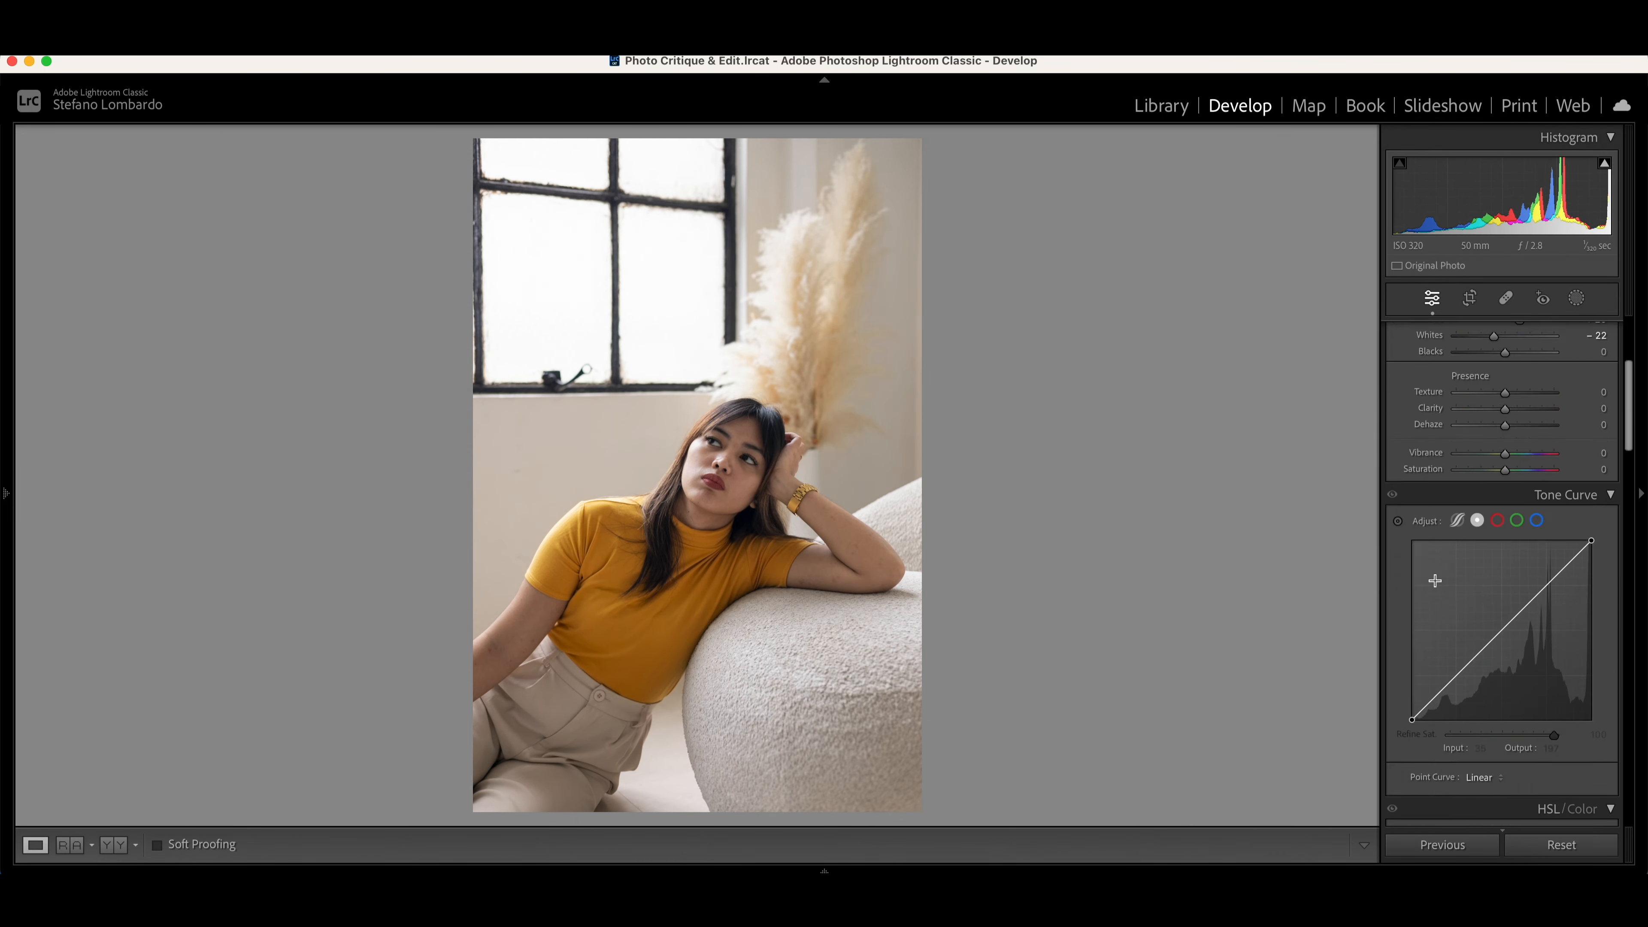
pyautogui.scroll(9, 1506, 578)
pyautogui.scroll(-8, 1505, 576)
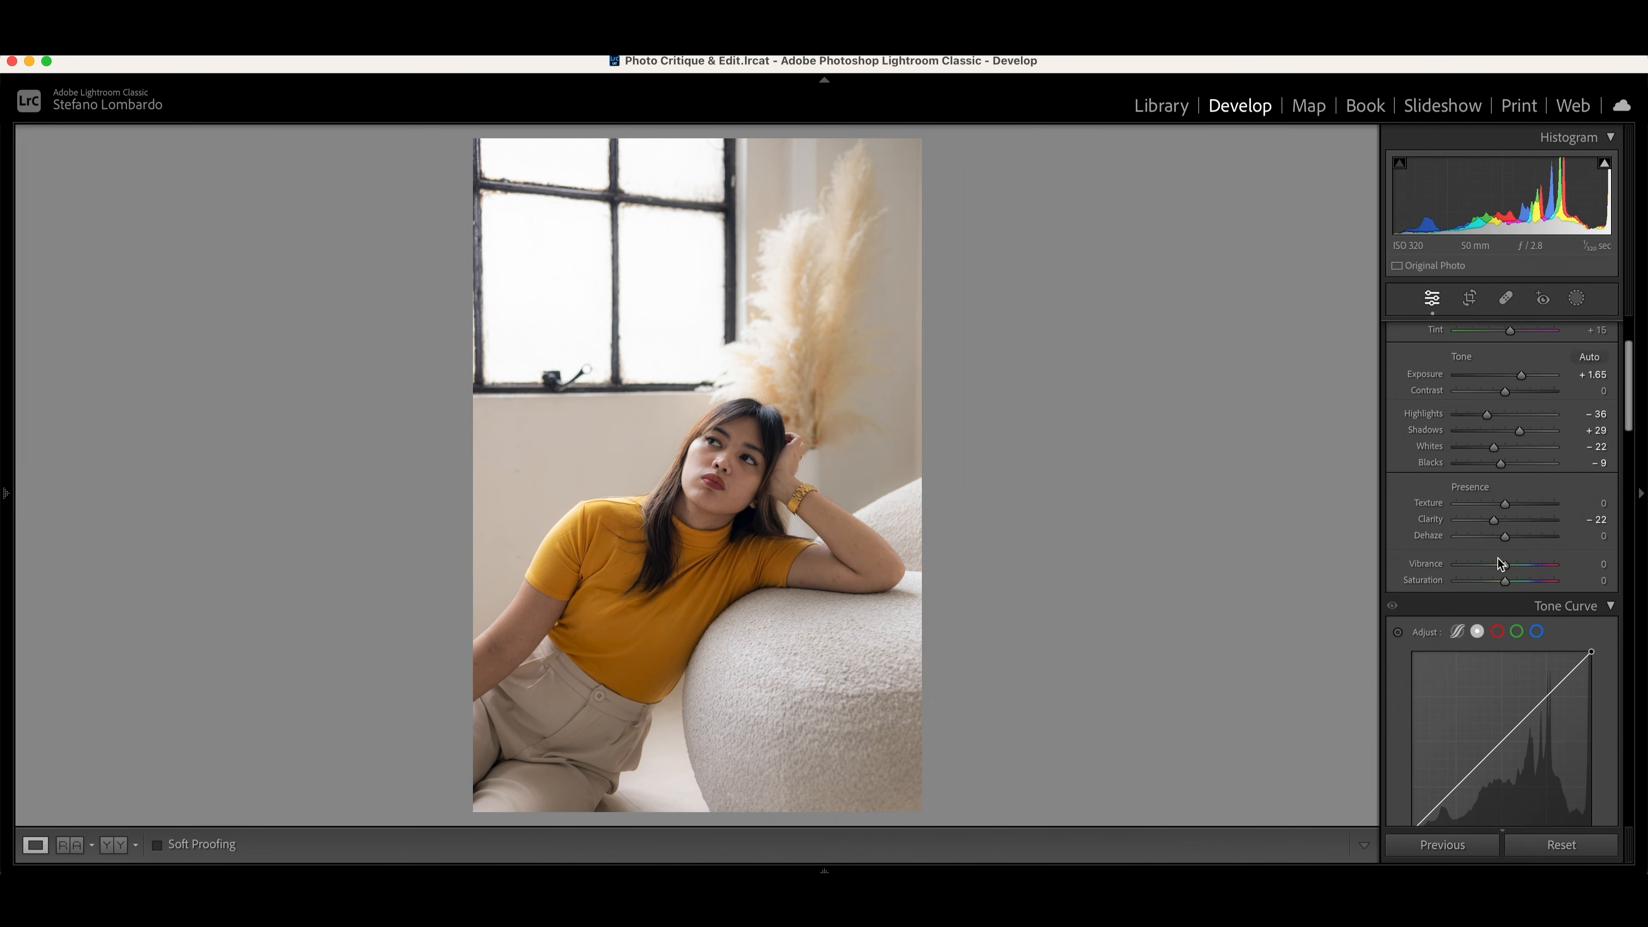
# Step: Lift the midtones of the tone curve slightly and lower its white point
pyautogui.scroll(3, 1447, 495)
pyautogui.moveTo(1481, 487); pyautogui.dragTo(1482, 475)
pyautogui.moveTo(1590, 380); pyautogui.dragTo(1589, 392)
# Step: Lower two of the HSL color sliders, the first slightly and the second more strongly
pyautogui.scroll(-5, 1582, 436)
pyautogui.moveTo(1502, 433); pyautogui.dragTo(1498, 433)
pyautogui.moveTo(1503, 449); pyautogui.dragTo(1466, 450)
# Step: Add grain with an amount of 22, judging it on a magnified view of the portrait
pyautogui.scroll(-20, 1465, 454)
pyautogui.press('z')
pyautogui.moveTo(1450, 751); pyautogui.dragTo(1472, 751)
pyautogui.press('z')
# Step: Color grade the portrait with slightly yellow shadows and slightly blue highlights
pyautogui.scroll(8, 1464, 698)
pyautogui.scroll(7, 1449, 643)
pyautogui.scroll(4, 1472, 752)
pyautogui.moveTo(1446, 563); pyautogui.dragTo(1434, 562)
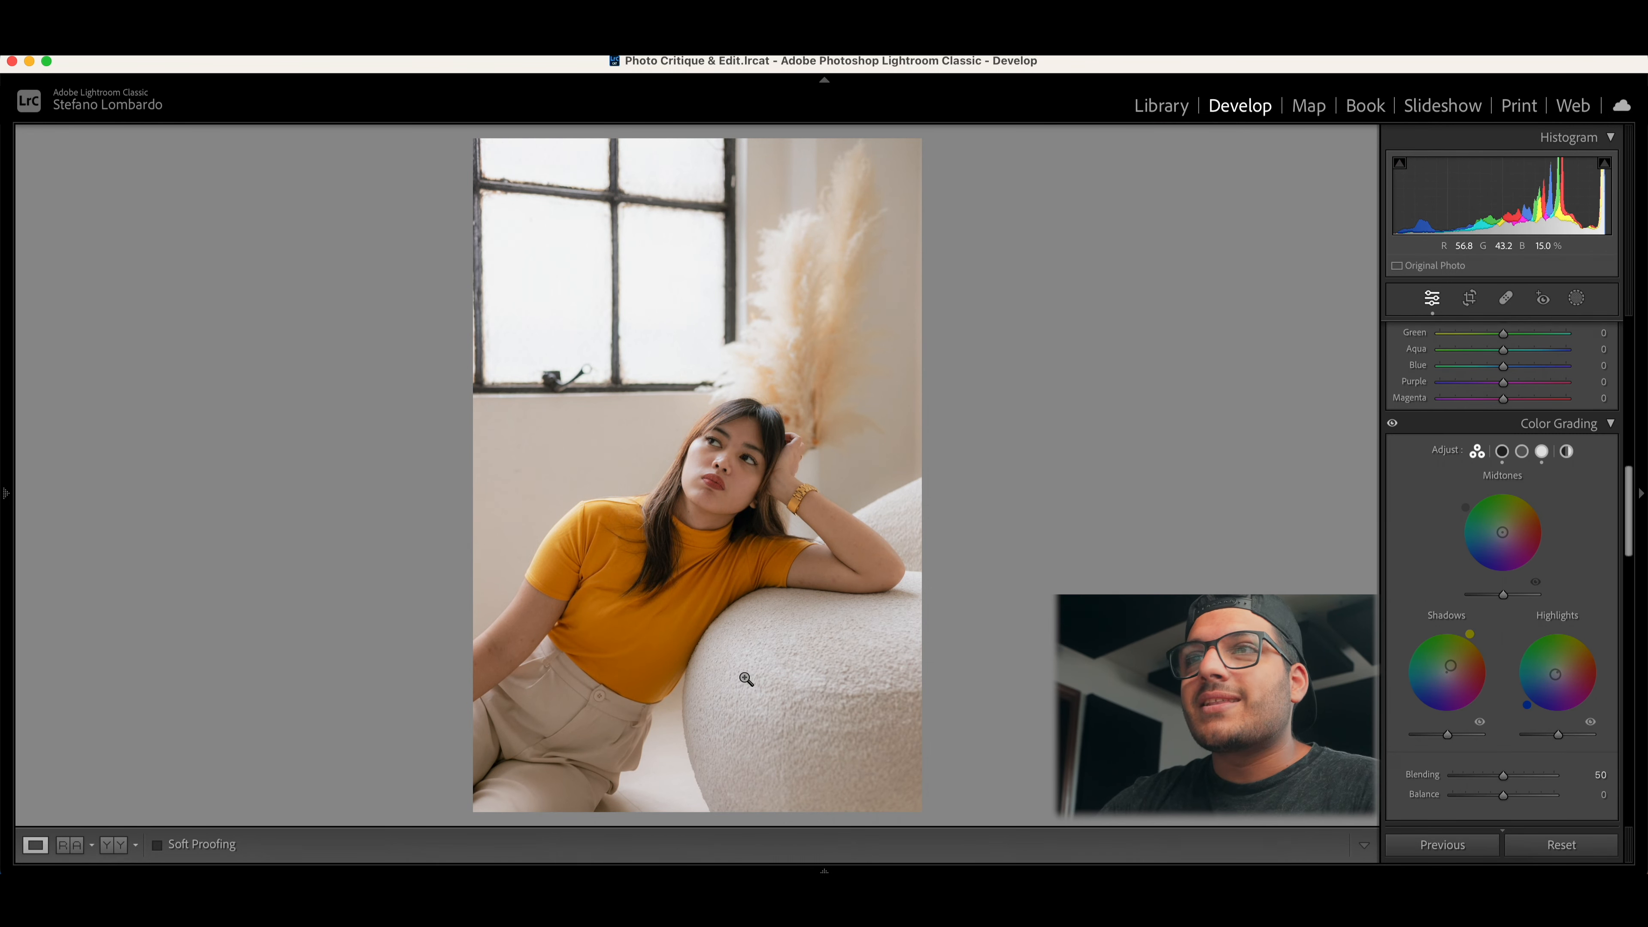
# Step: Compare the edited portrait with its original version and examine the face up close
pyautogui.press('\\')
pyautogui.press('\\')
pyautogui.press('\\')
pyautogui.press('\\')
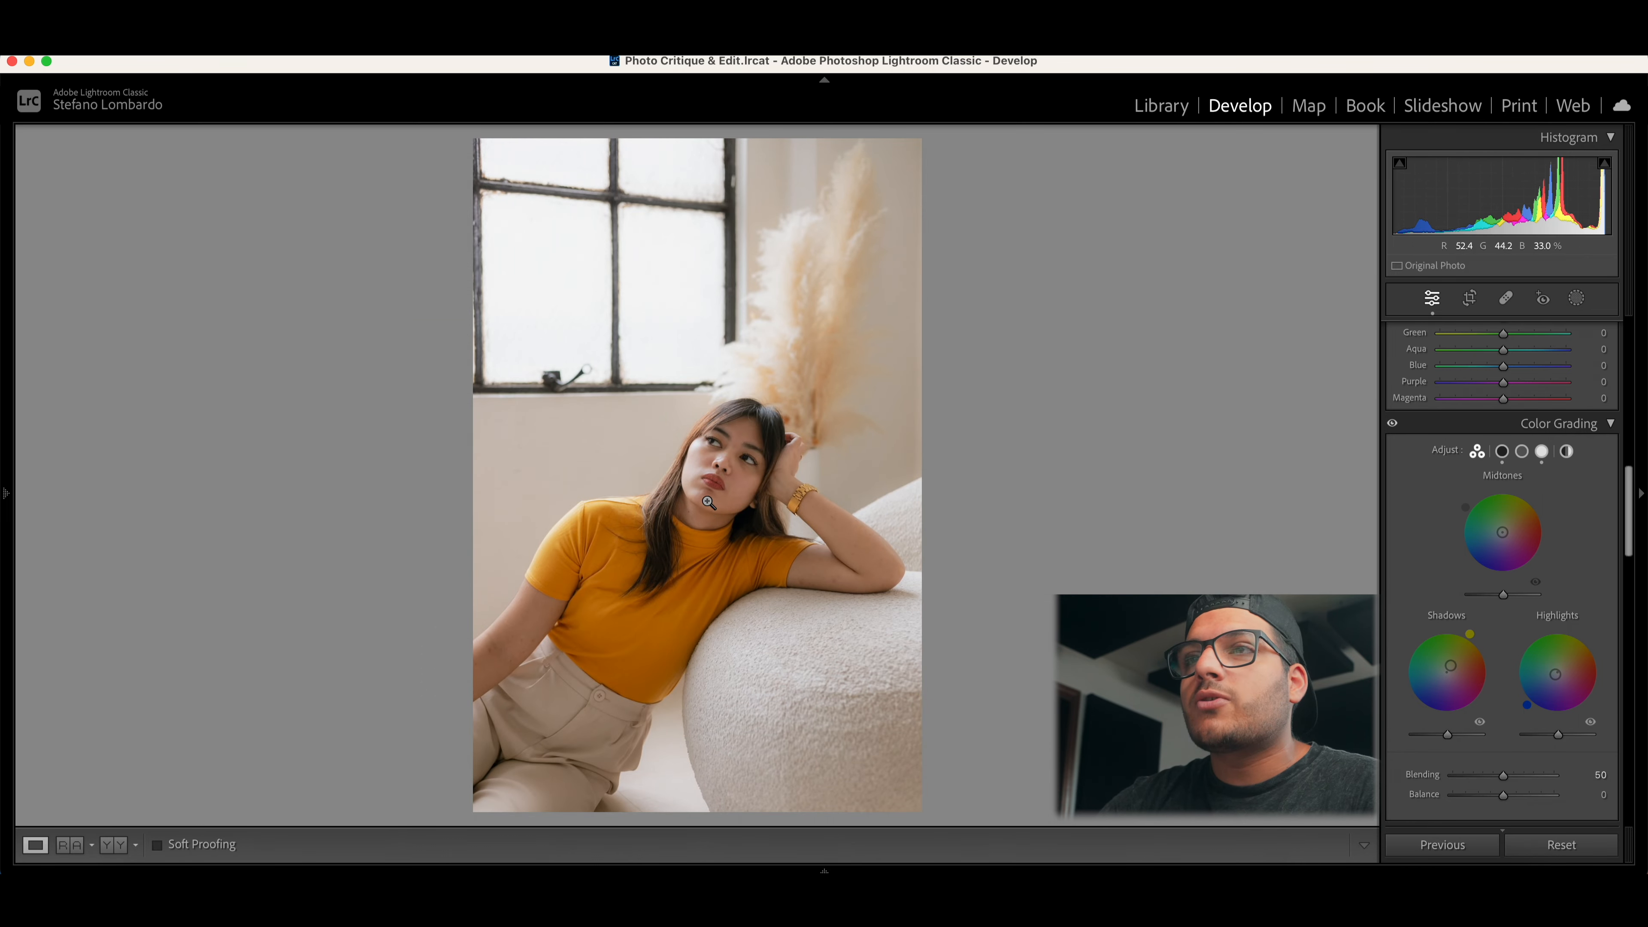
pyautogui.click(710, 486)
pyautogui.moveTo(867, 478); pyautogui.dragTo(849, 597)
pyautogui.click(850, 598)
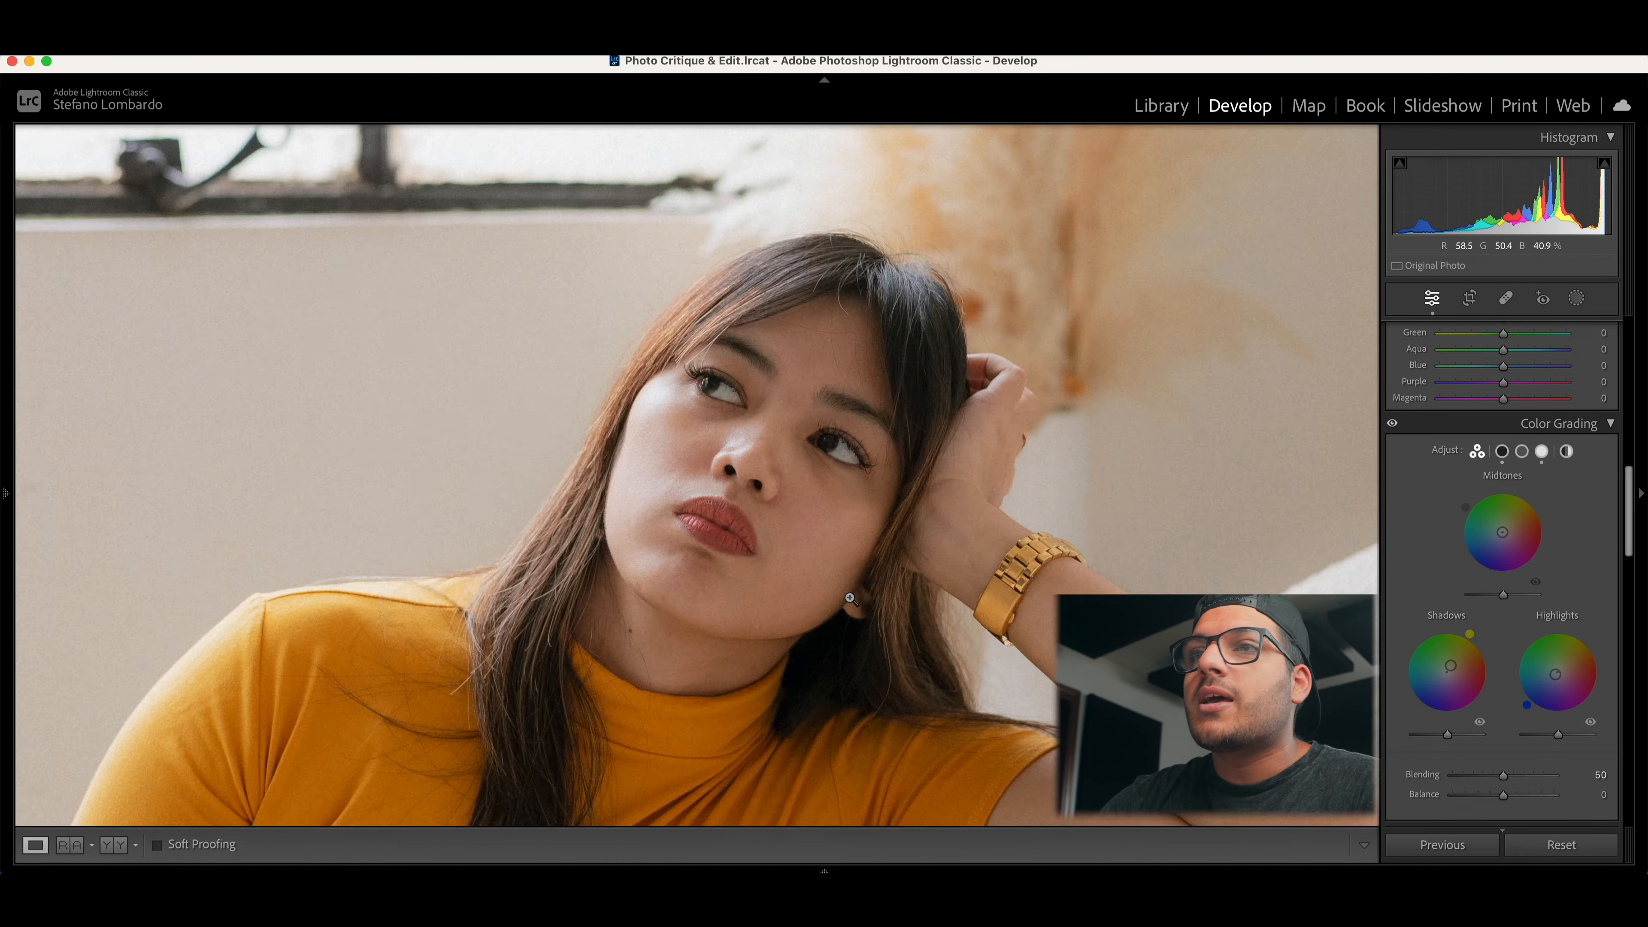
# Step: Set the zoom level to 100% and examine the woman's face with the presets hidden
pyautogui.click(4, 472)
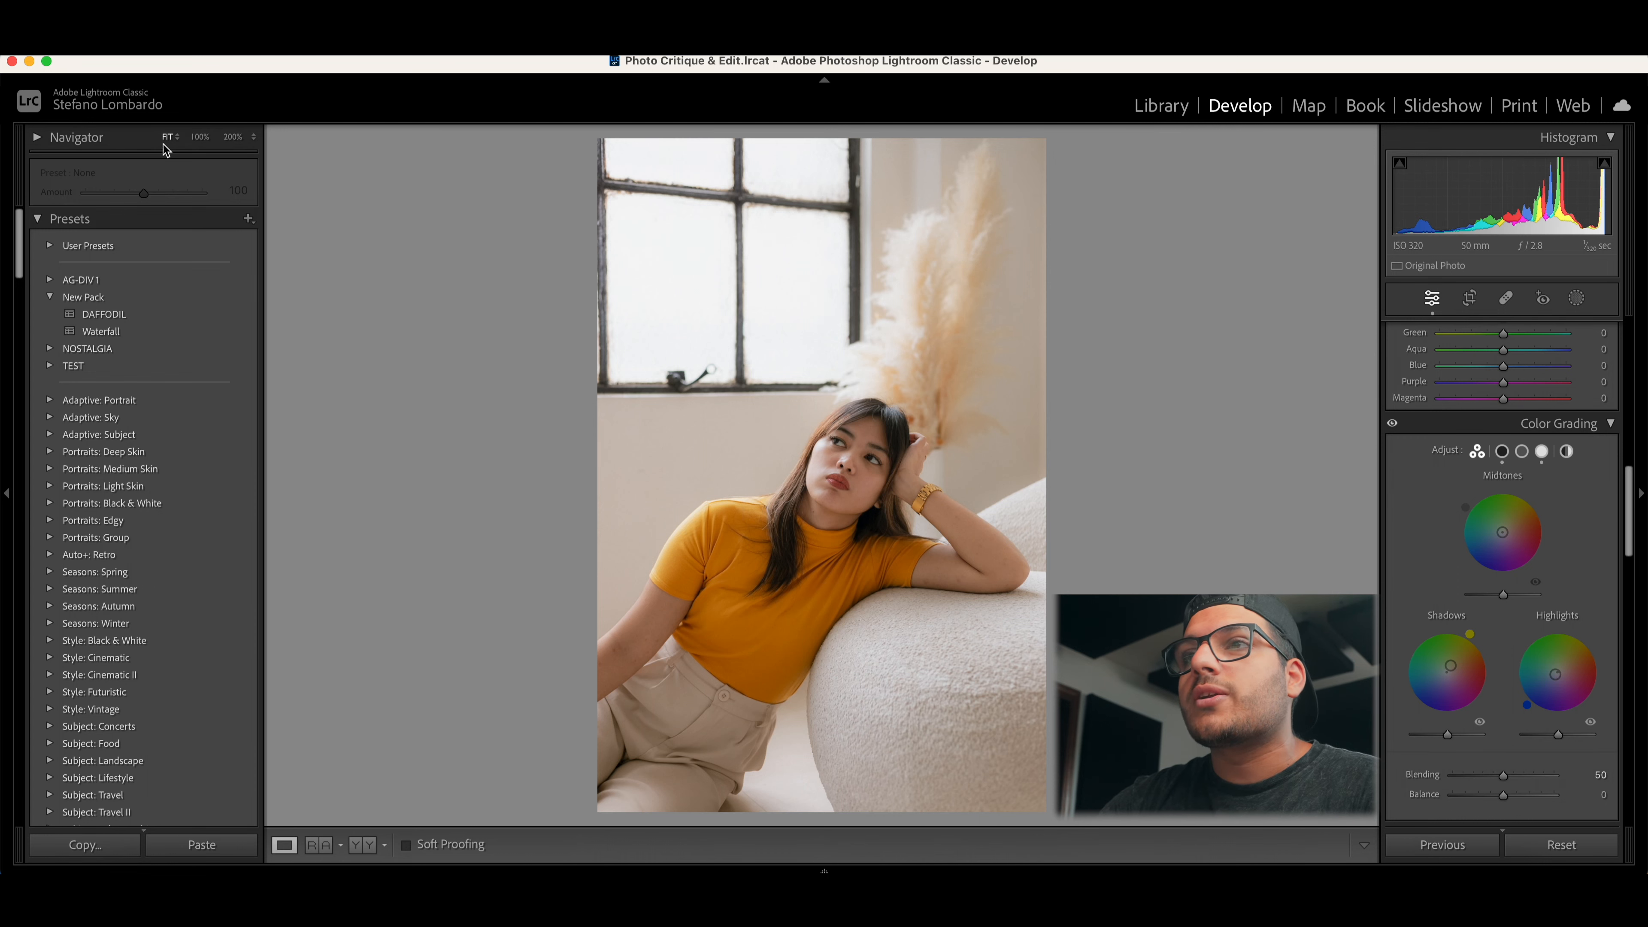
pyautogui.click(253, 139)
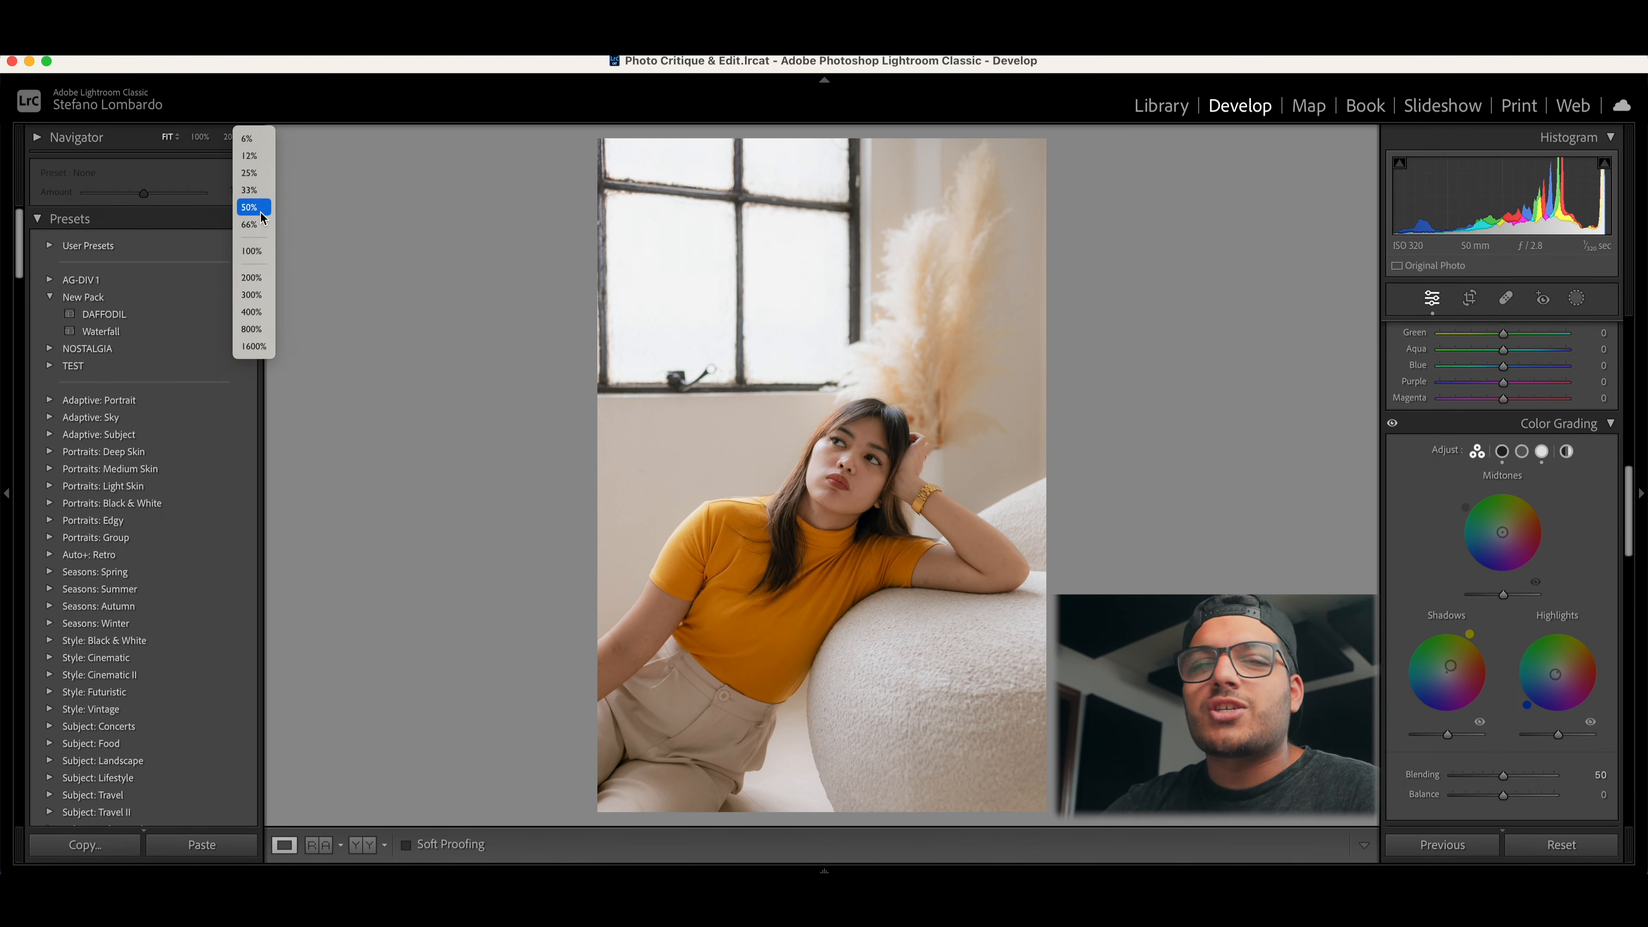
pyautogui.click(251, 250)
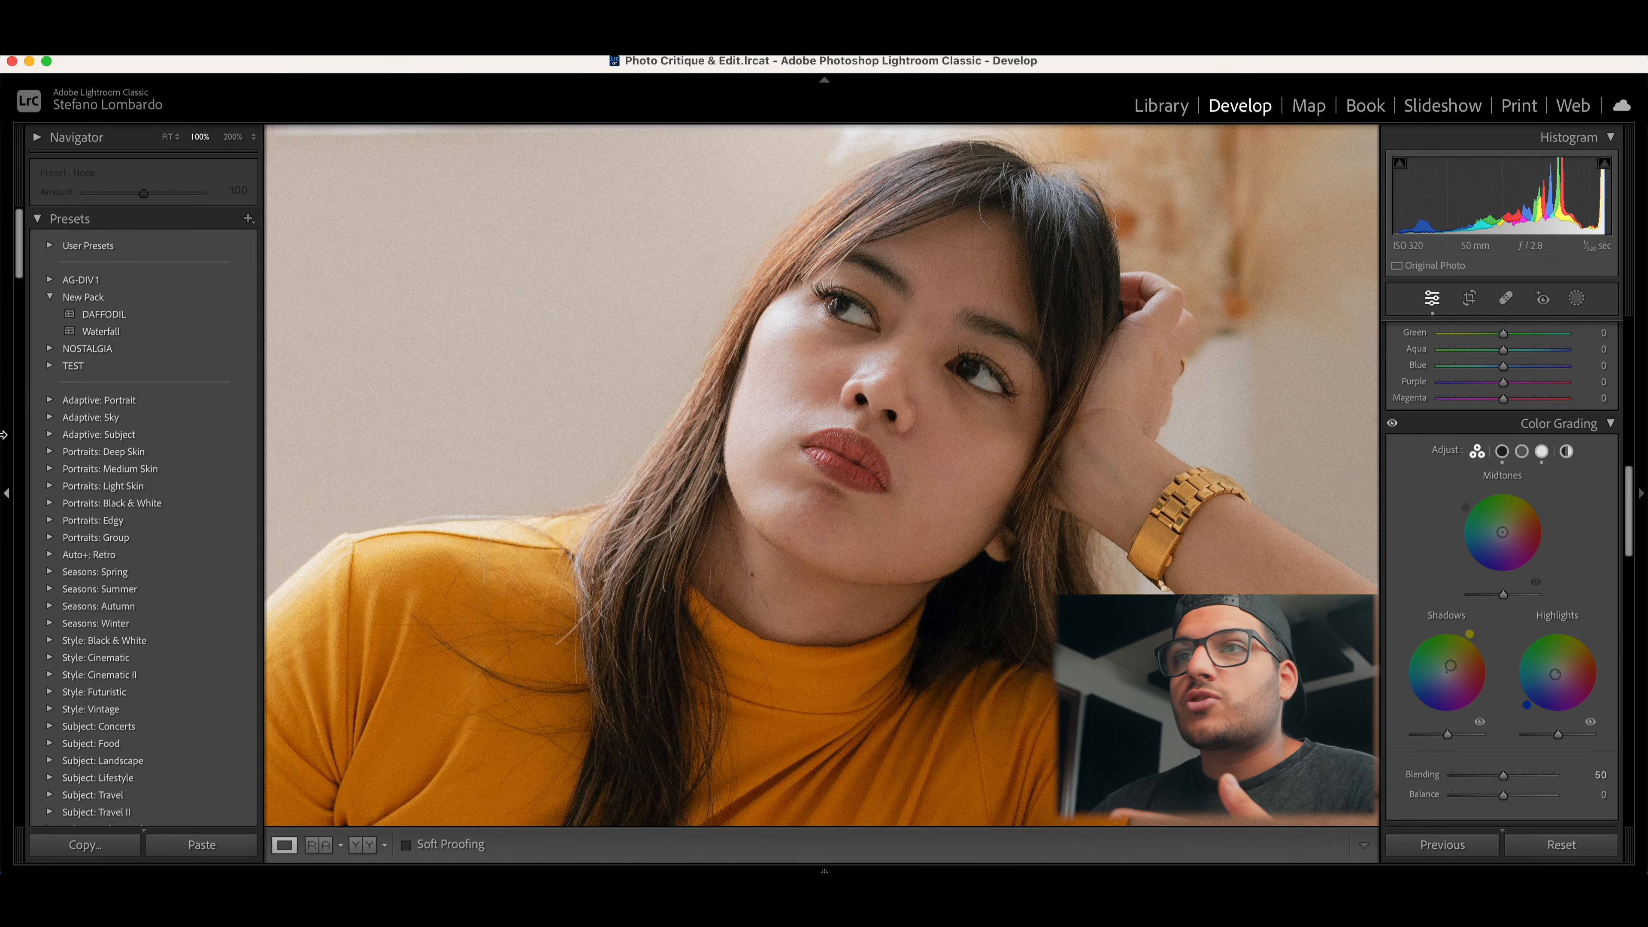
pyautogui.click(4, 435)
pyautogui.moveTo(979, 411); pyautogui.dragTo(873, 475)
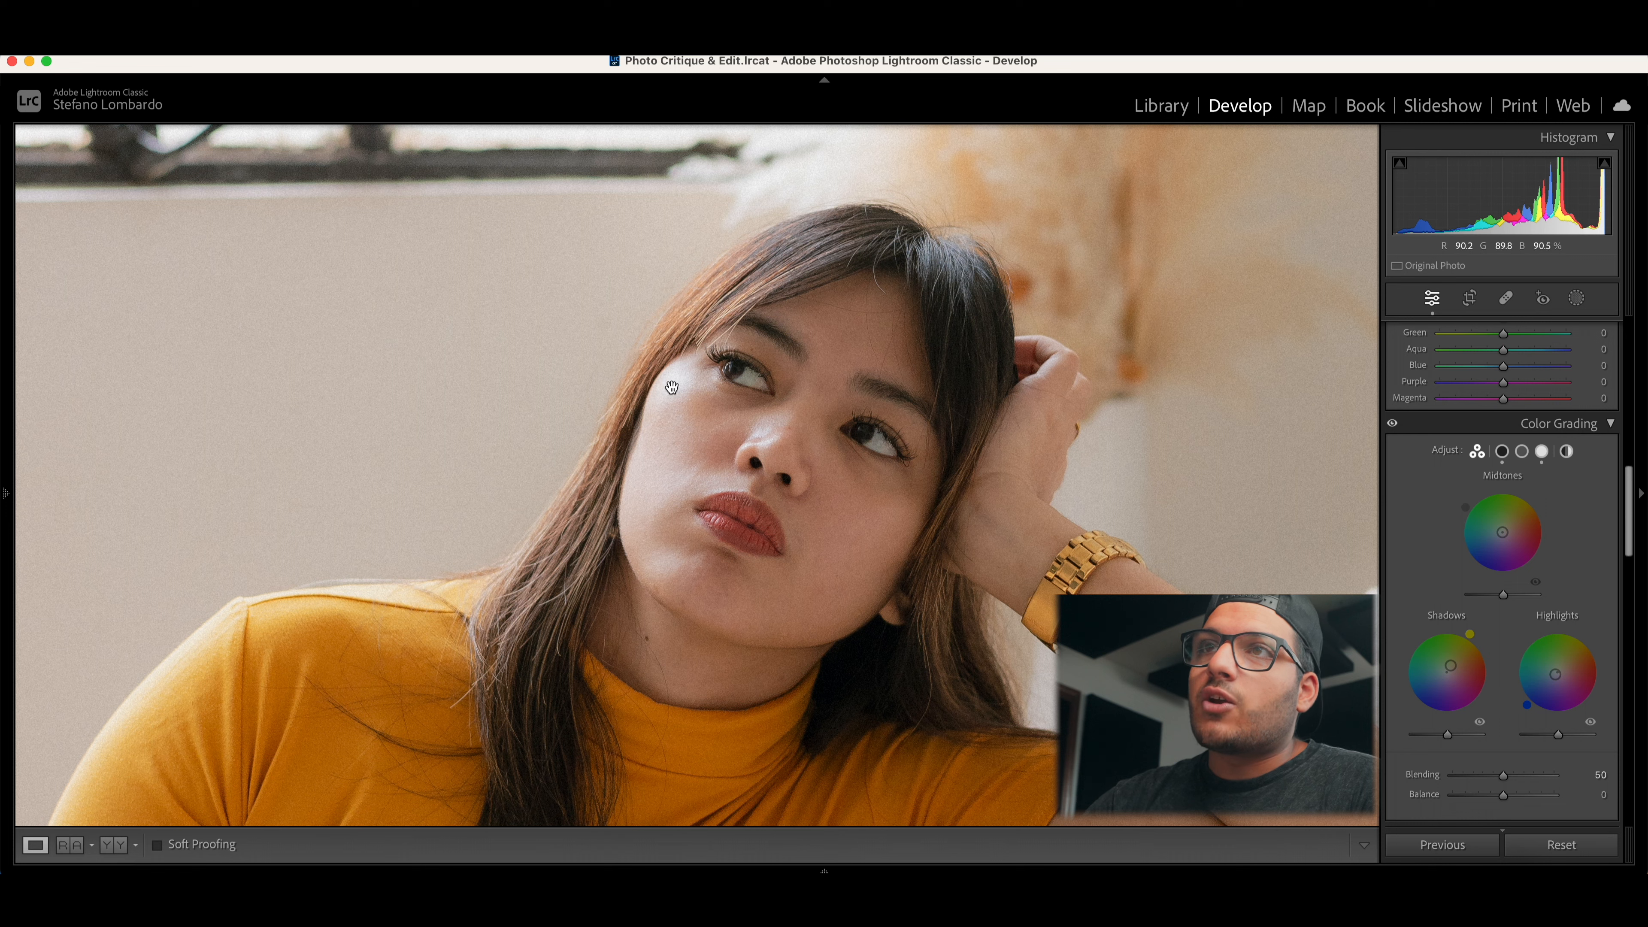
pyautogui.moveTo(882, 455); pyautogui.dragTo(818, 425)
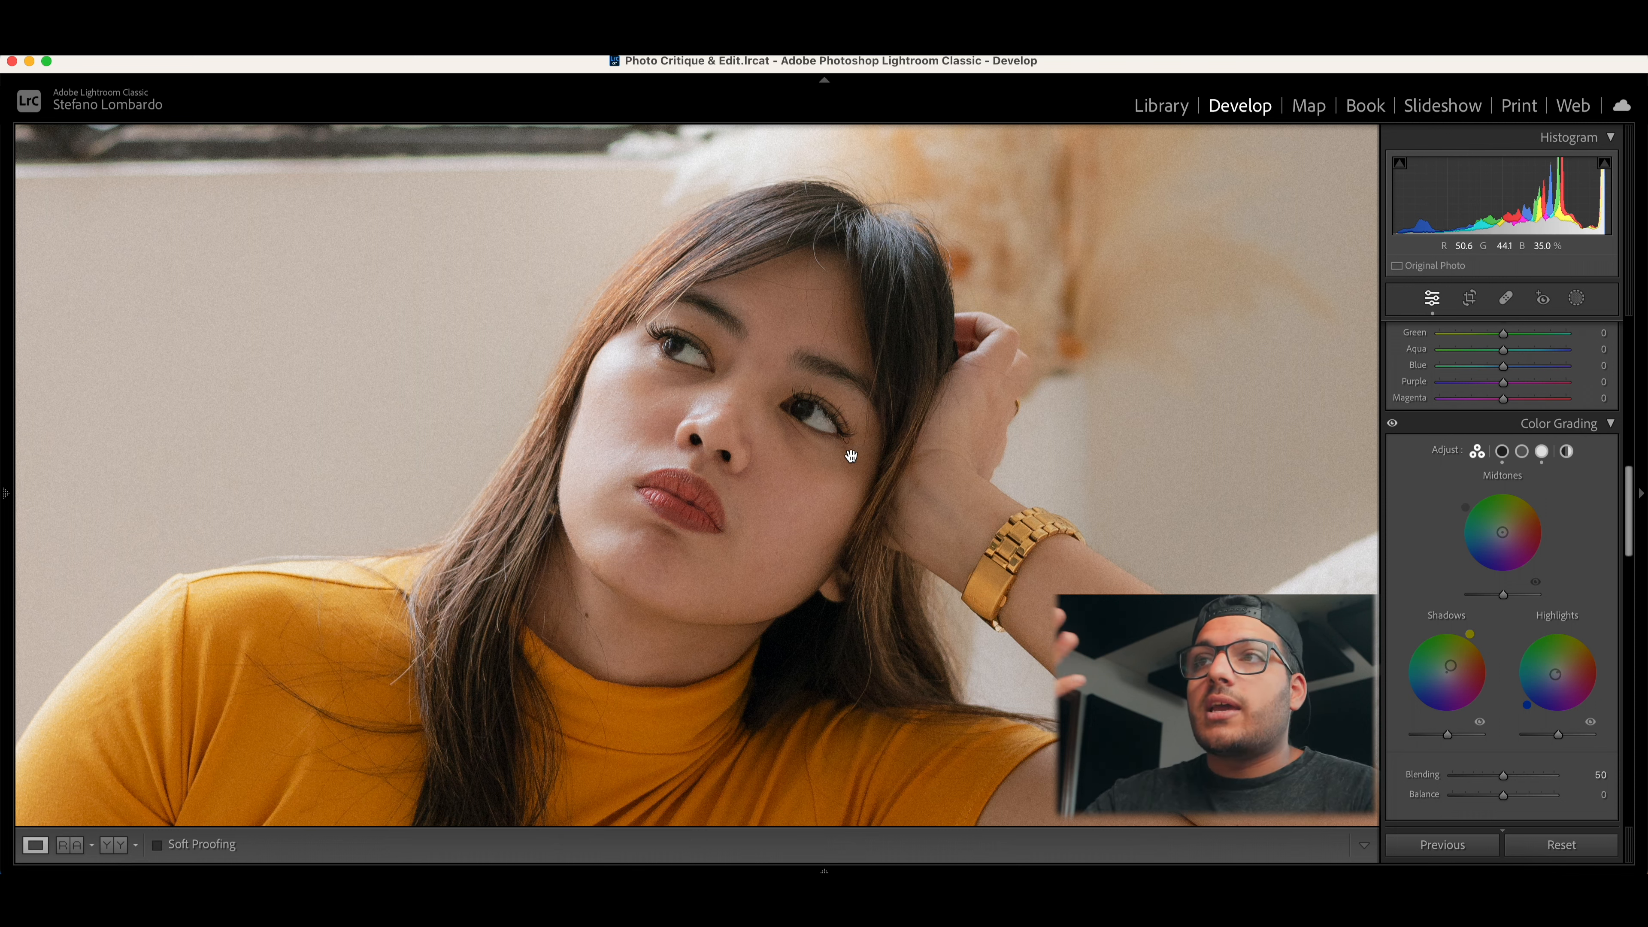
pyautogui.click(1575, 298)
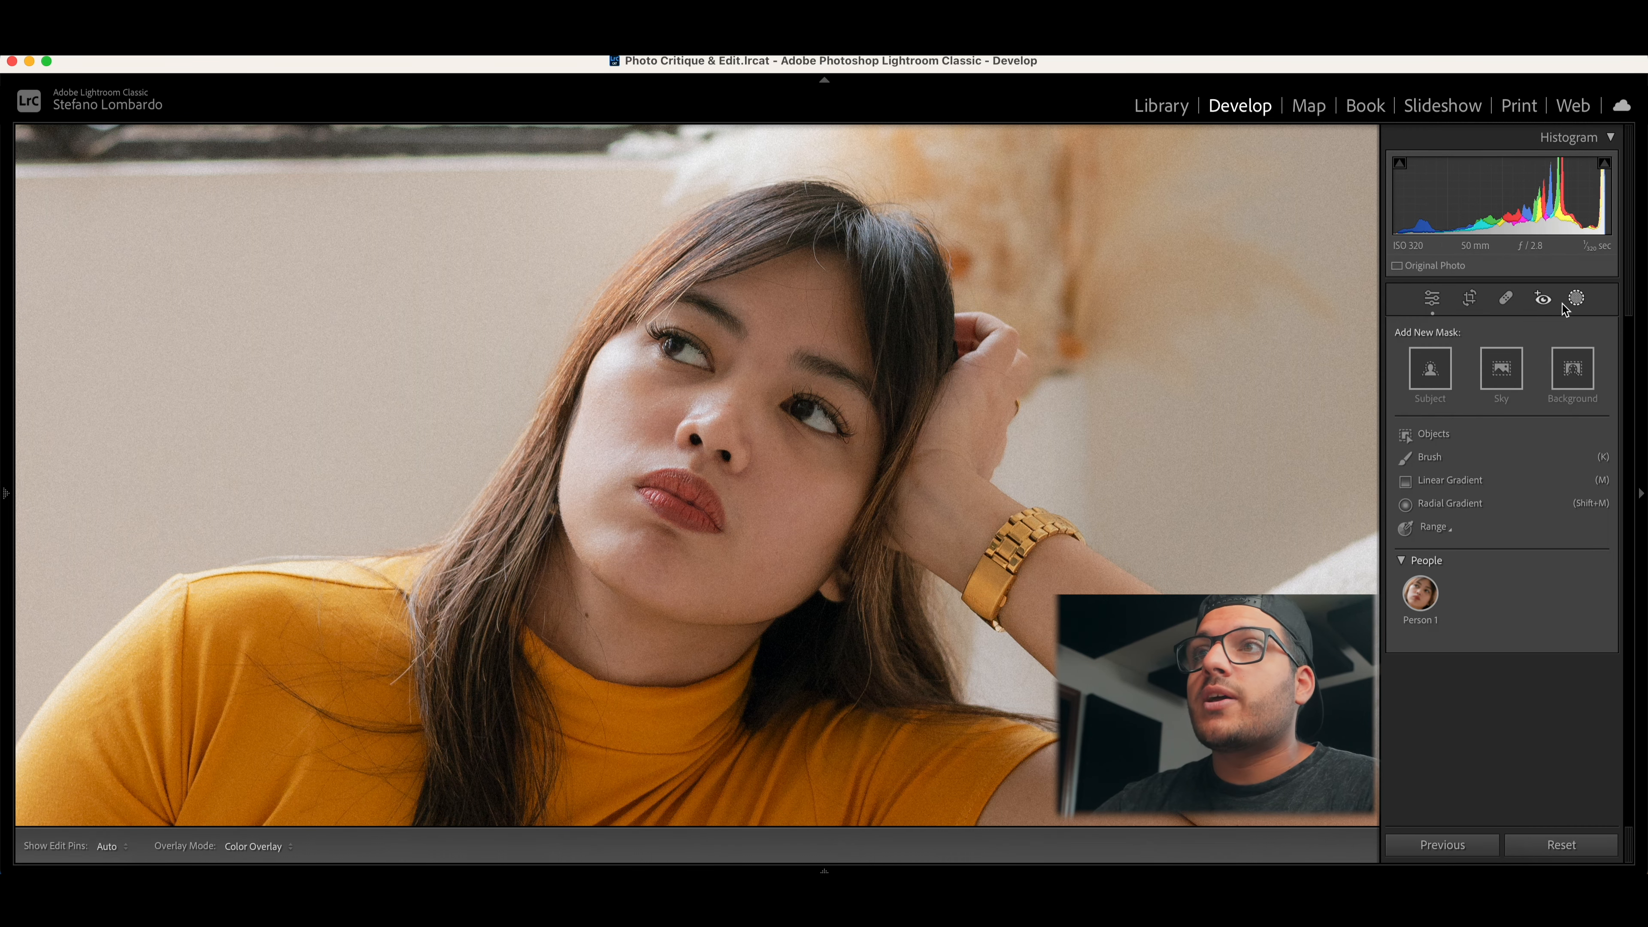
pyautogui.click(1575, 297)
pyautogui.click(970, 480)
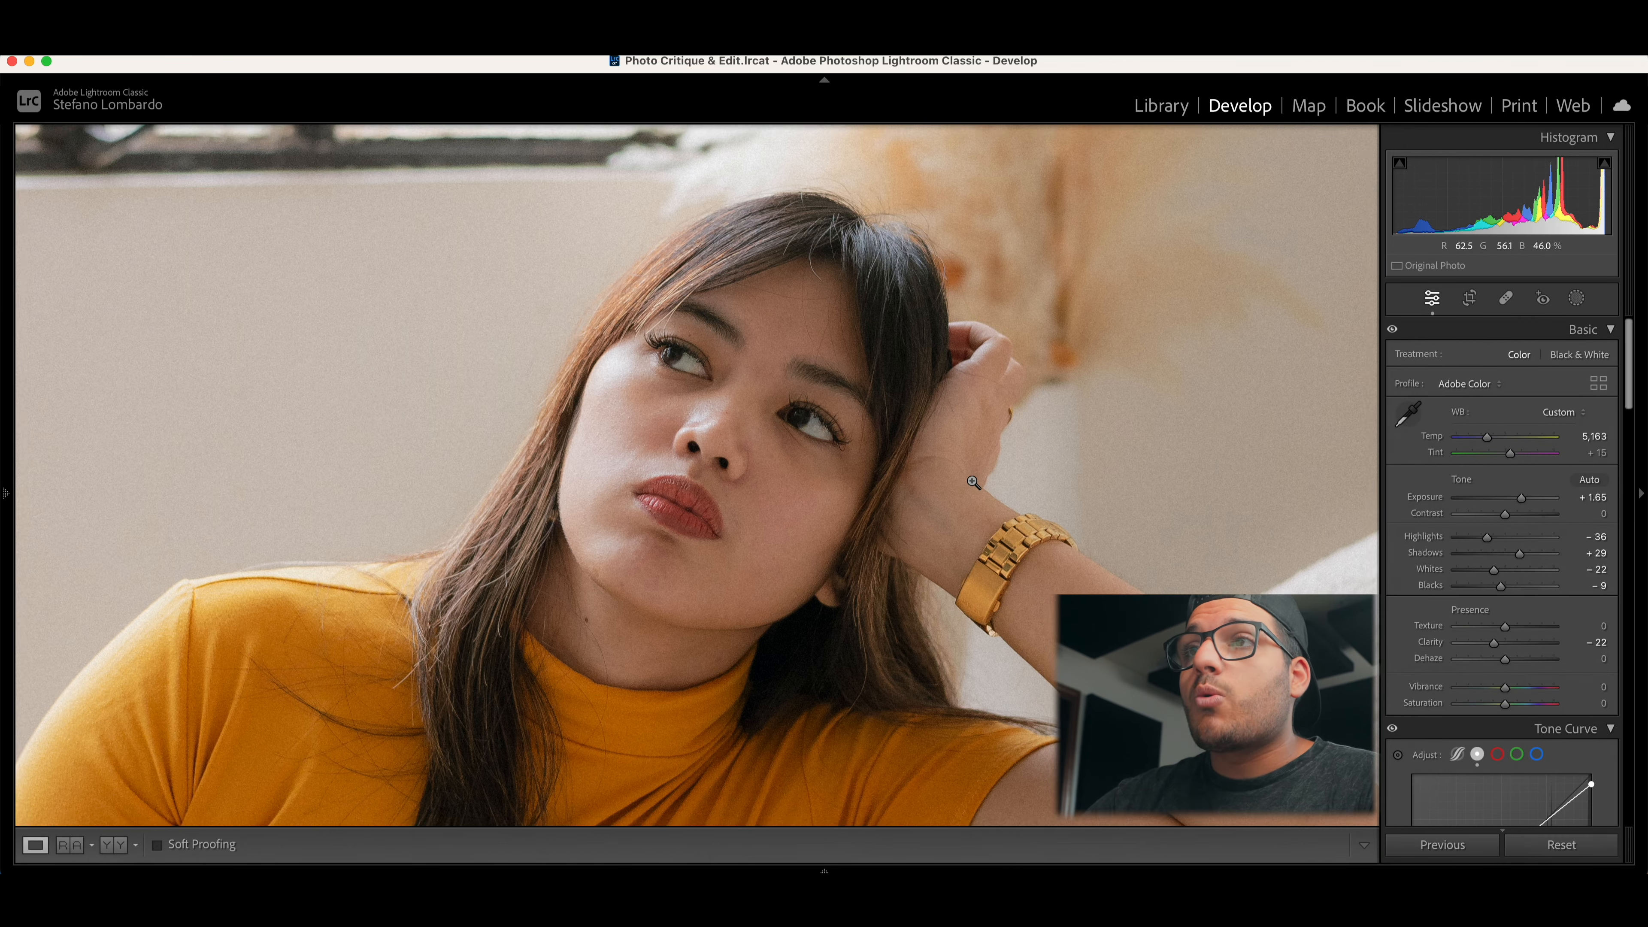
# Step: Examine the smiling woman's face in the flower field photo up close for comparison
pyautogui.press('Right')
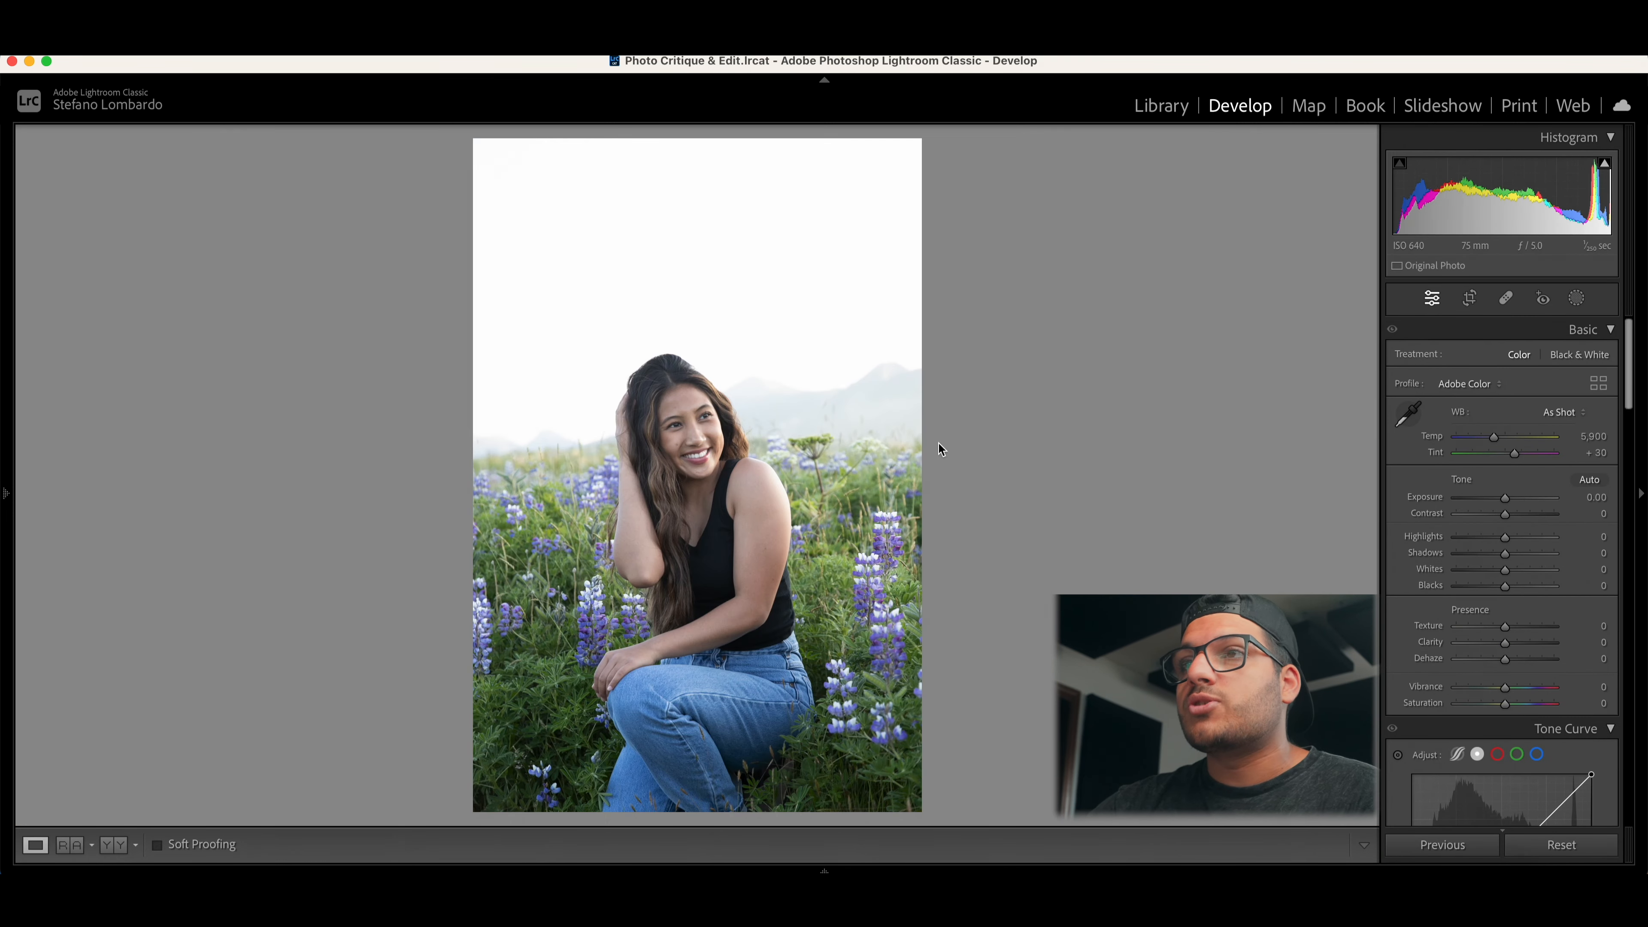
pyautogui.click(701, 430)
pyautogui.moveTo(673, 396); pyautogui.dragTo(712, 401)
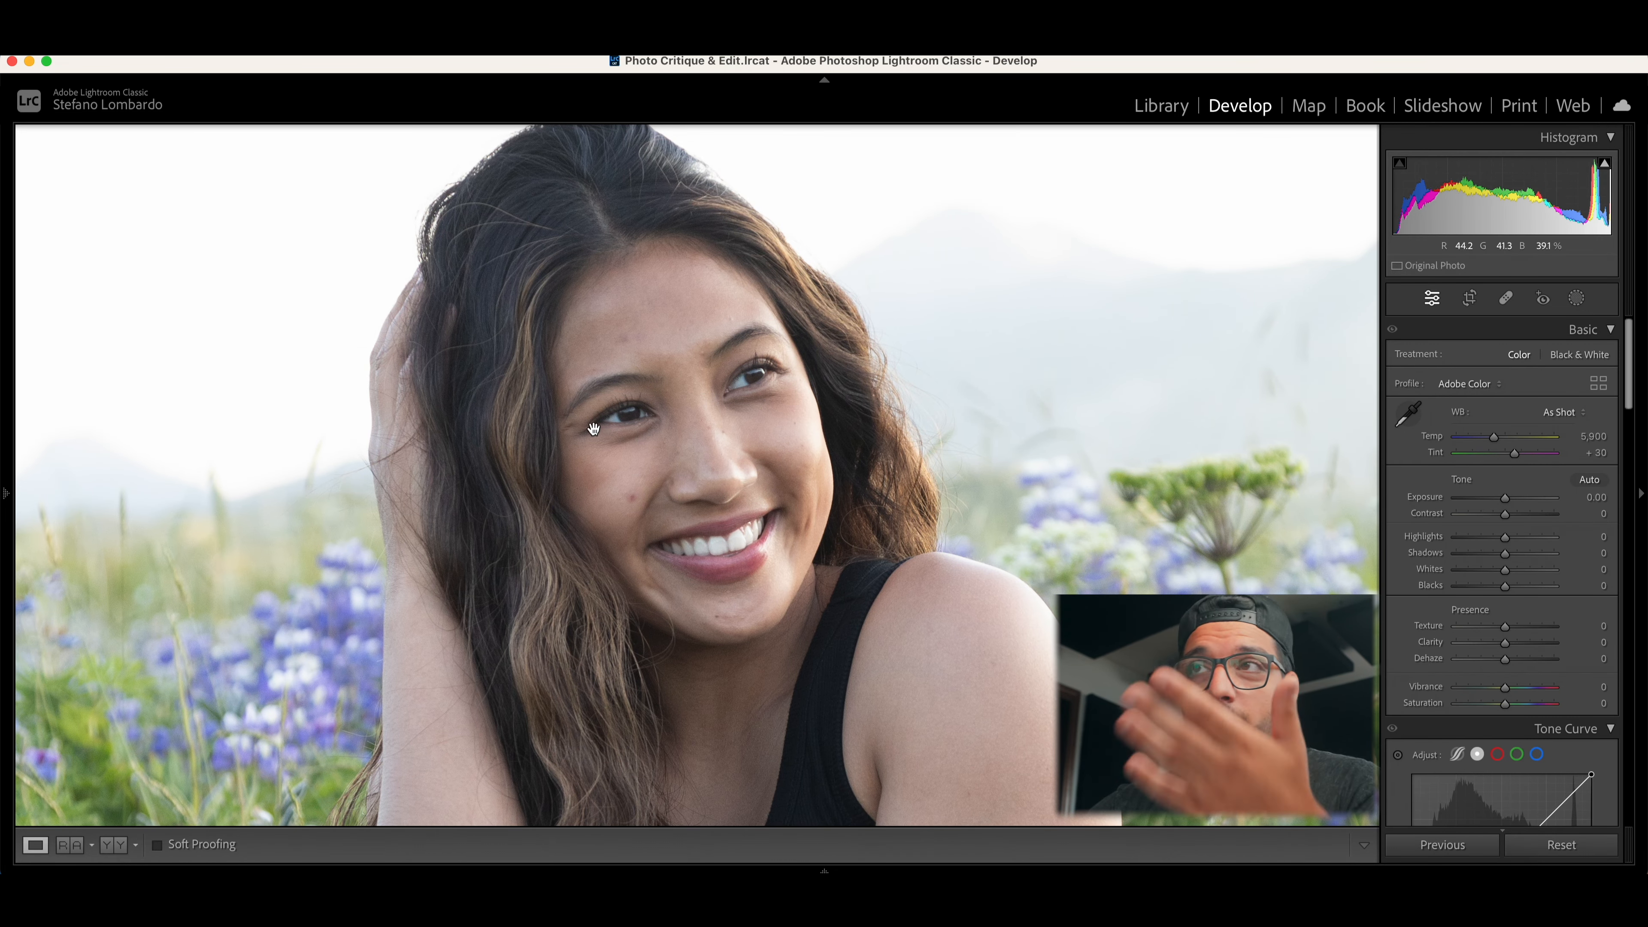
pyautogui.click(890, 386)
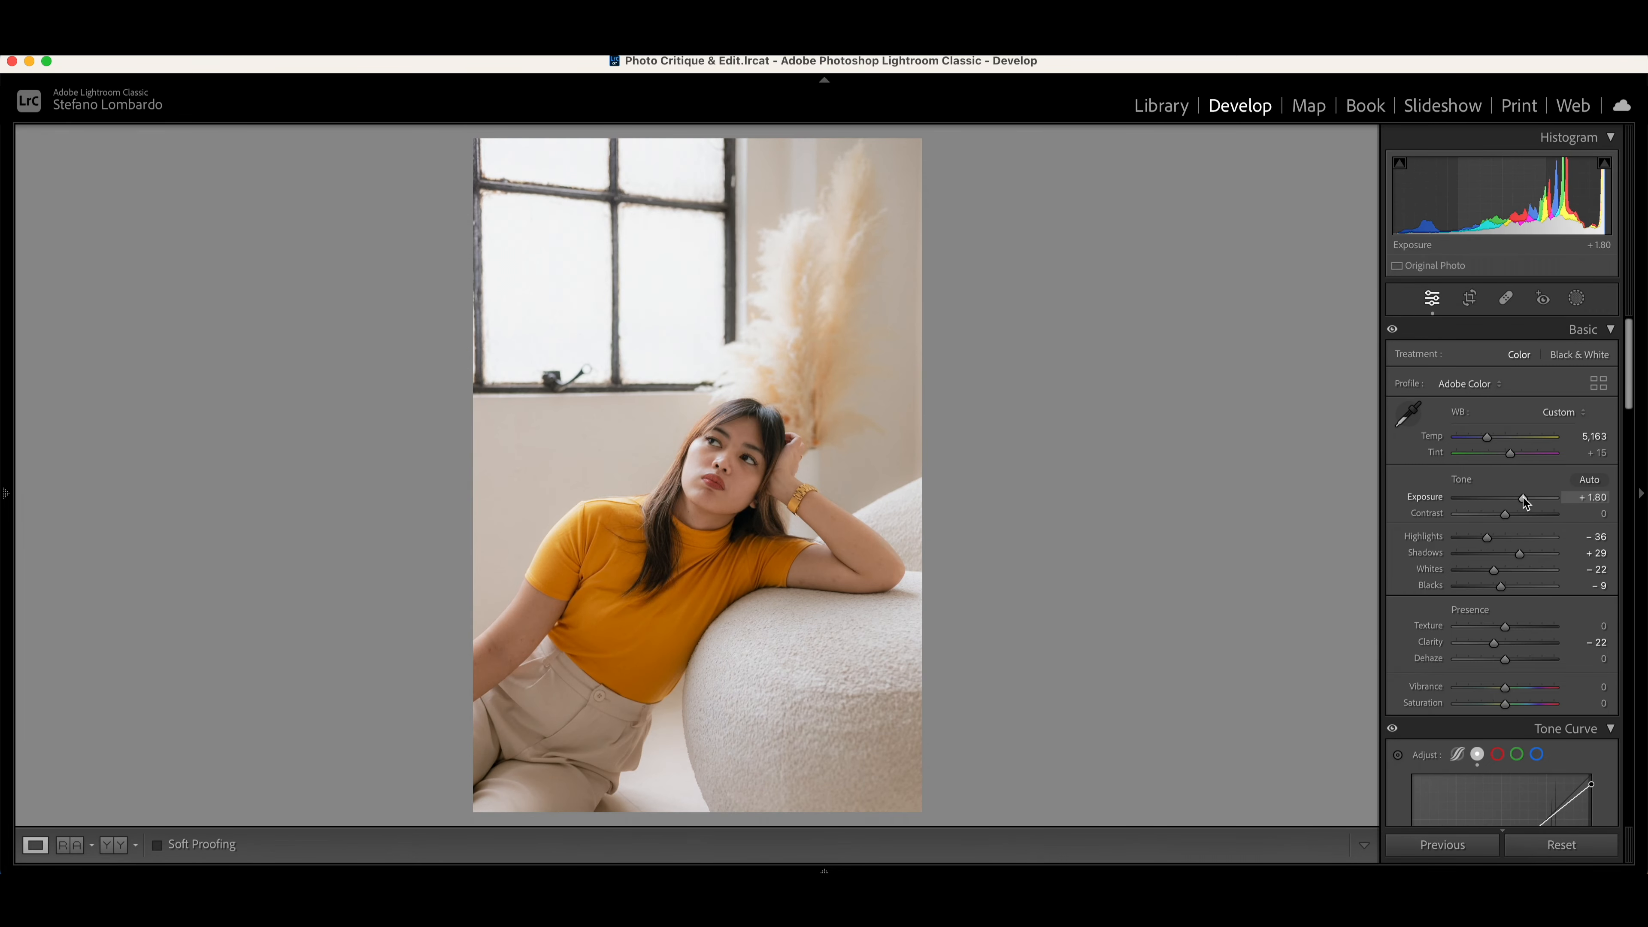
# Step: Raise the yellow-top portrait's exposure to +2.15 and adjust its white balance to temperature 5,394 and tint +11
pyautogui.scroll(-15, 1517, 480)
pyautogui.scroll(15, 1501, 526)
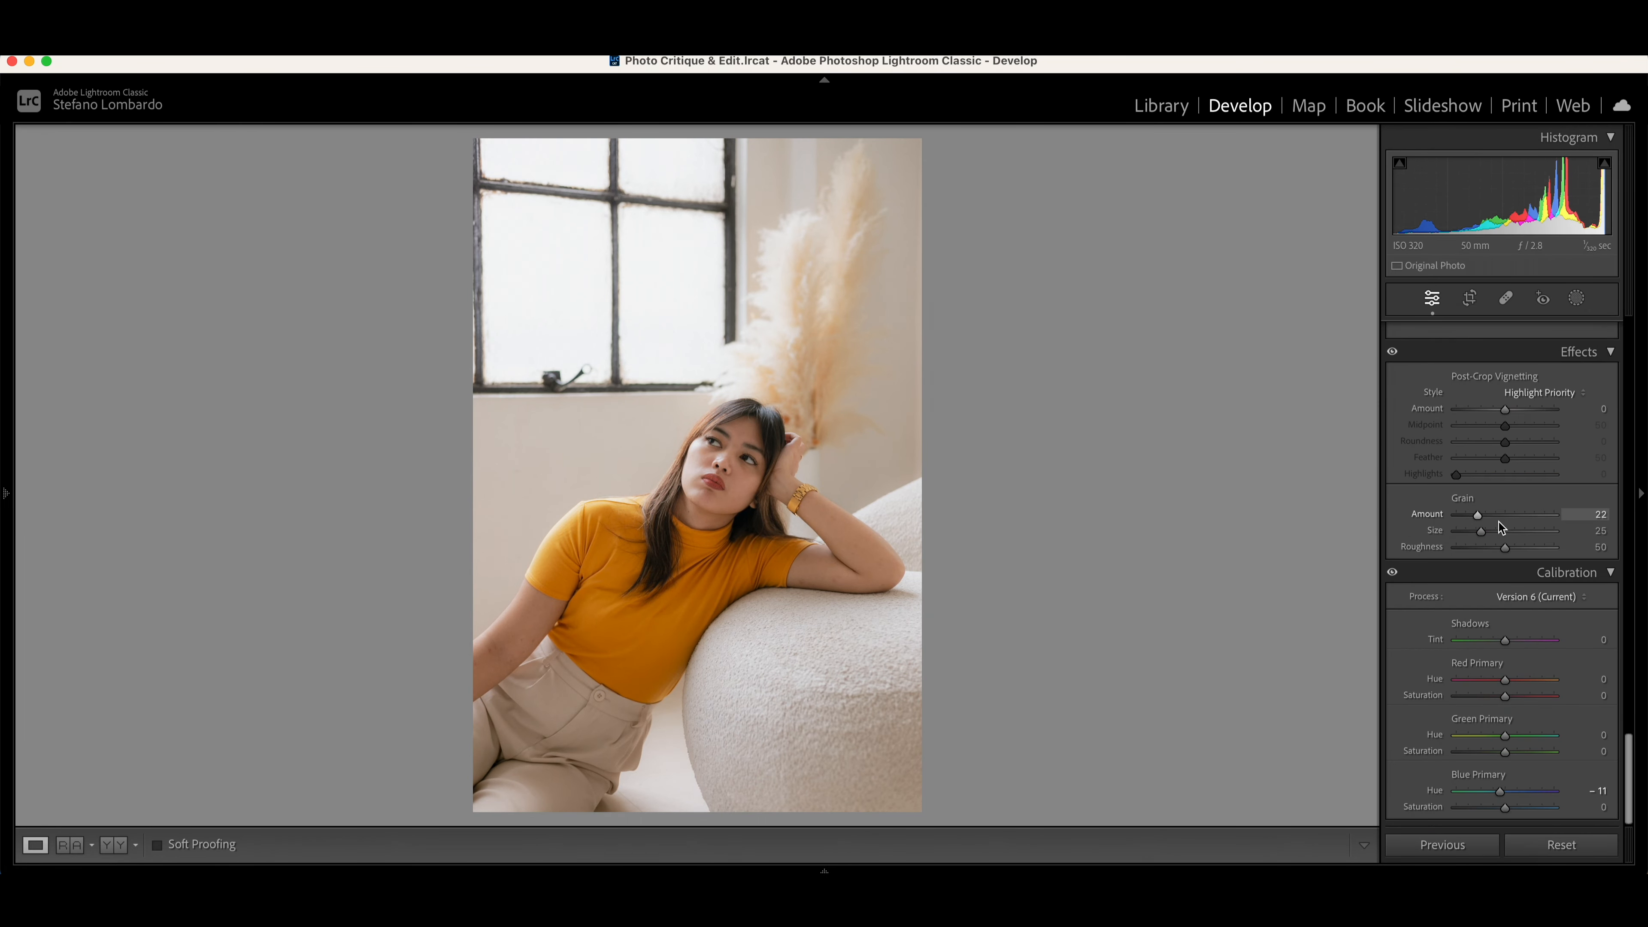
pyautogui.moveTo(1507, 453); pyautogui.dragTo(1525, 500)
# Step: Add a mask that selects the background behind the woman, and leave the masking tools
pyautogui.click(1576, 298)
pyautogui.click(1572, 368)
pyautogui.hotkey('shift', 'w')
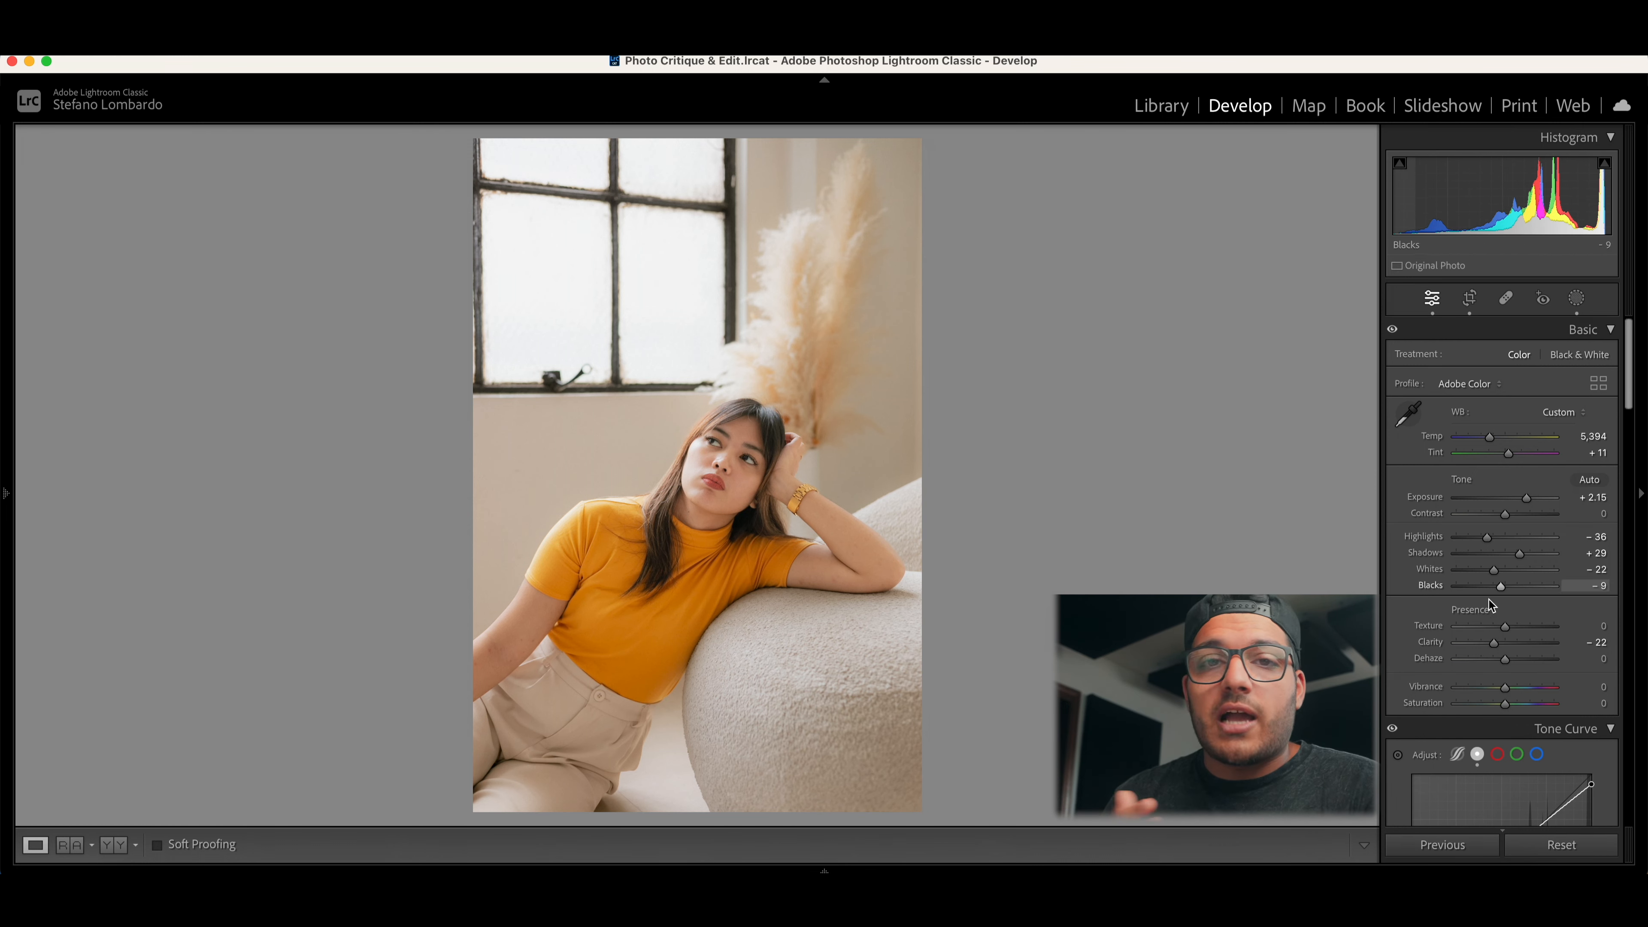
# Step: Try lowering the midpoint of the red channel's tone curve, and remove the added point
pyautogui.scroll(-4, 1450, 643)
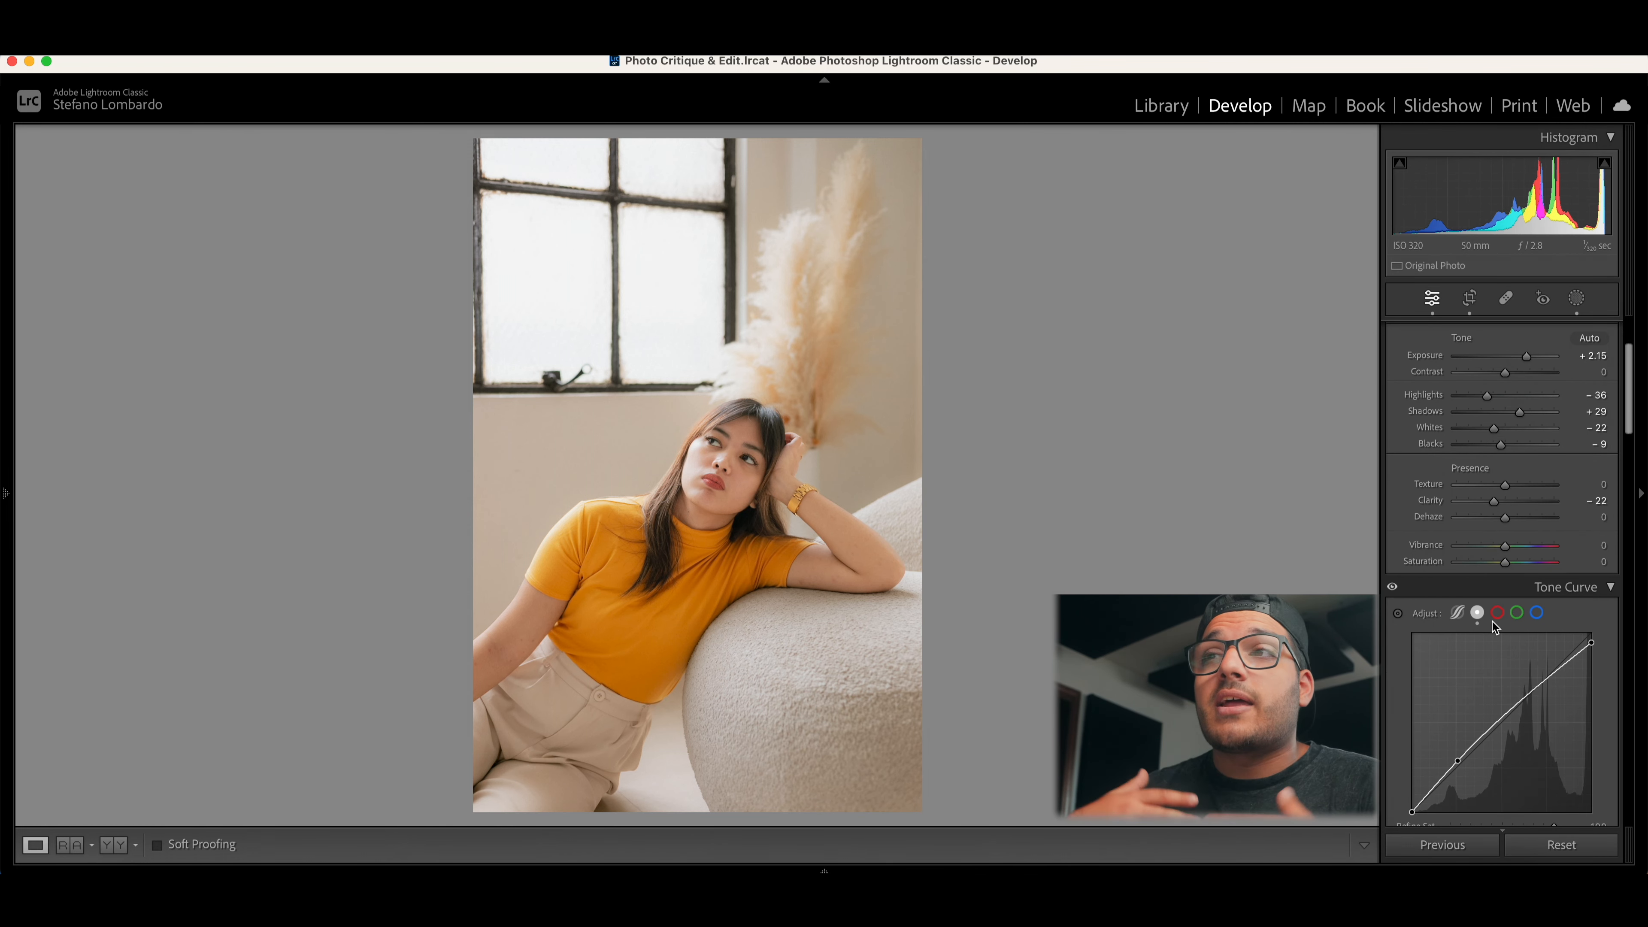
pyautogui.click(1496, 613)
pyautogui.moveTo(1504, 720); pyautogui.dragTo(1504, 727)
pyautogui.doubleClick(1503, 727)
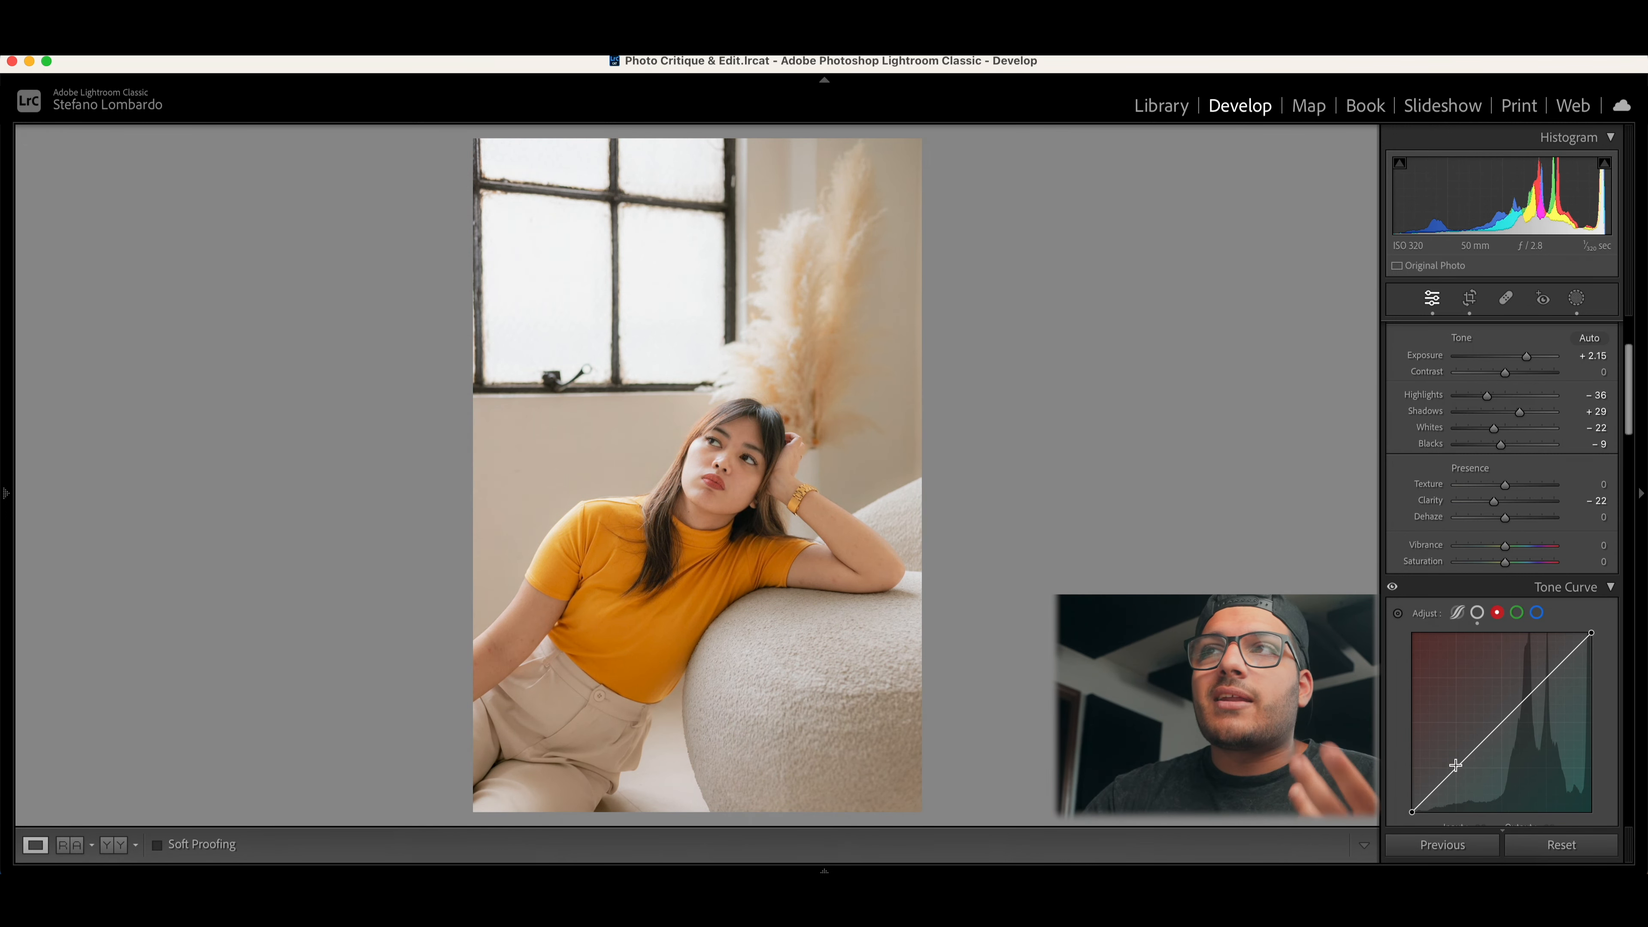
# Step: Compare the yellow-top portrait with the tone curve adjustments off and on, and set the contrast to +5
pyautogui.moveTo(1503, 720); pyautogui.dragTo(1502, 725)
pyautogui.doubleClick(1502, 725)
pyautogui.click(1392, 588)
pyautogui.click(1391, 588)
pyautogui.click(1392, 588)
pyautogui.click(1392, 588)
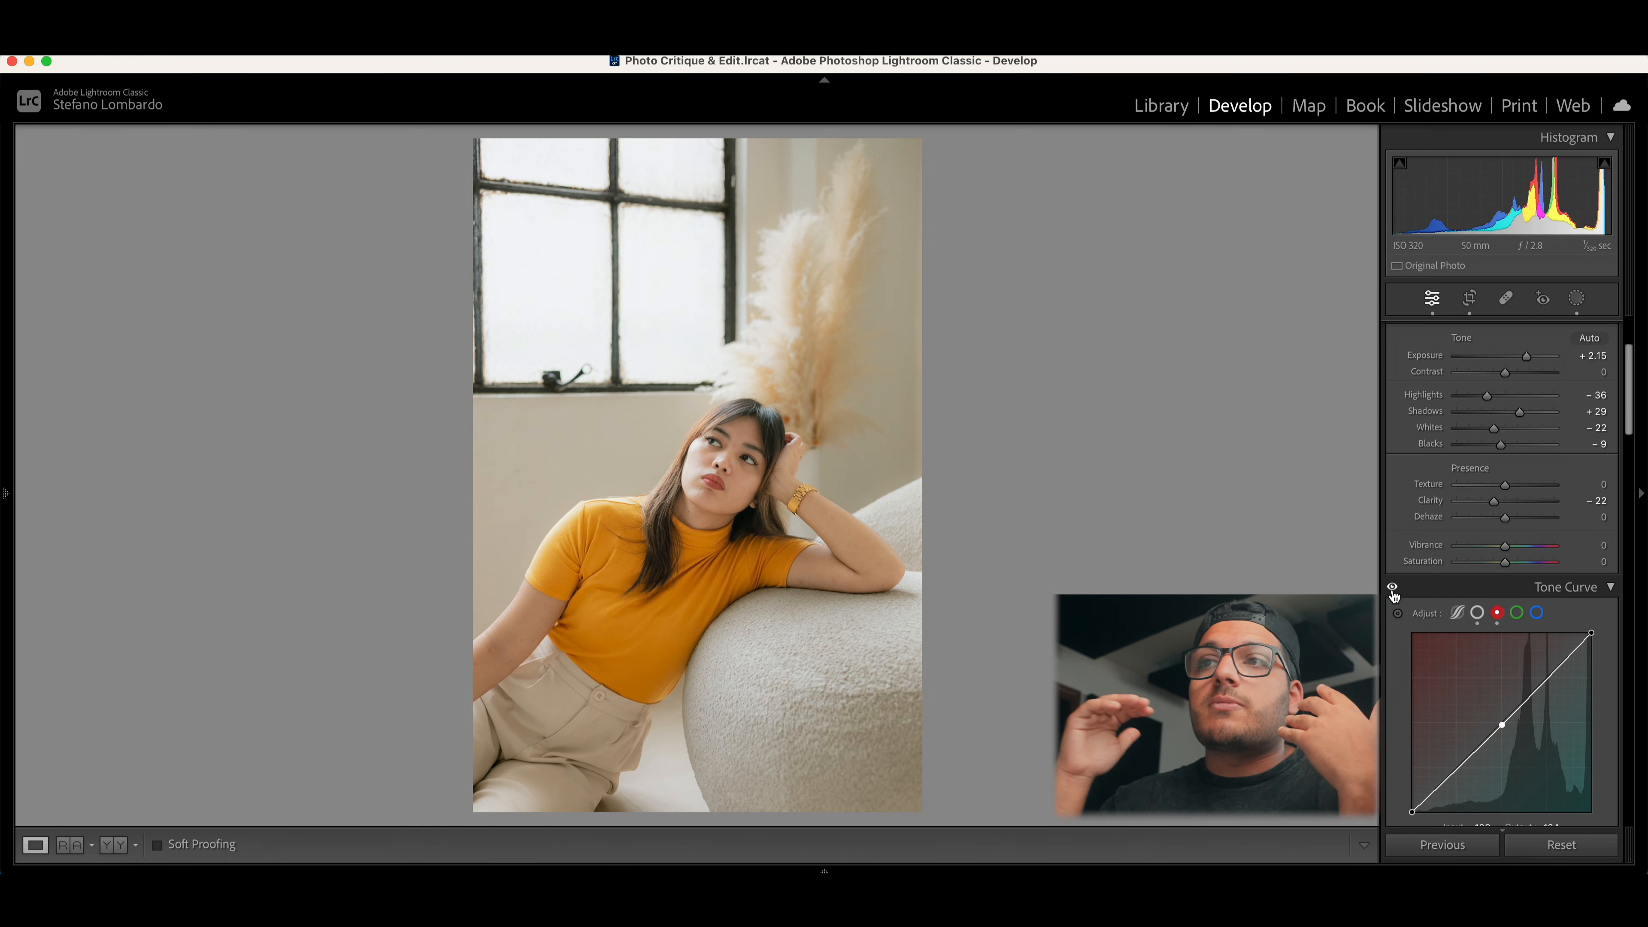
pyautogui.moveTo(1503, 375); pyautogui.dragTo(1506, 374)
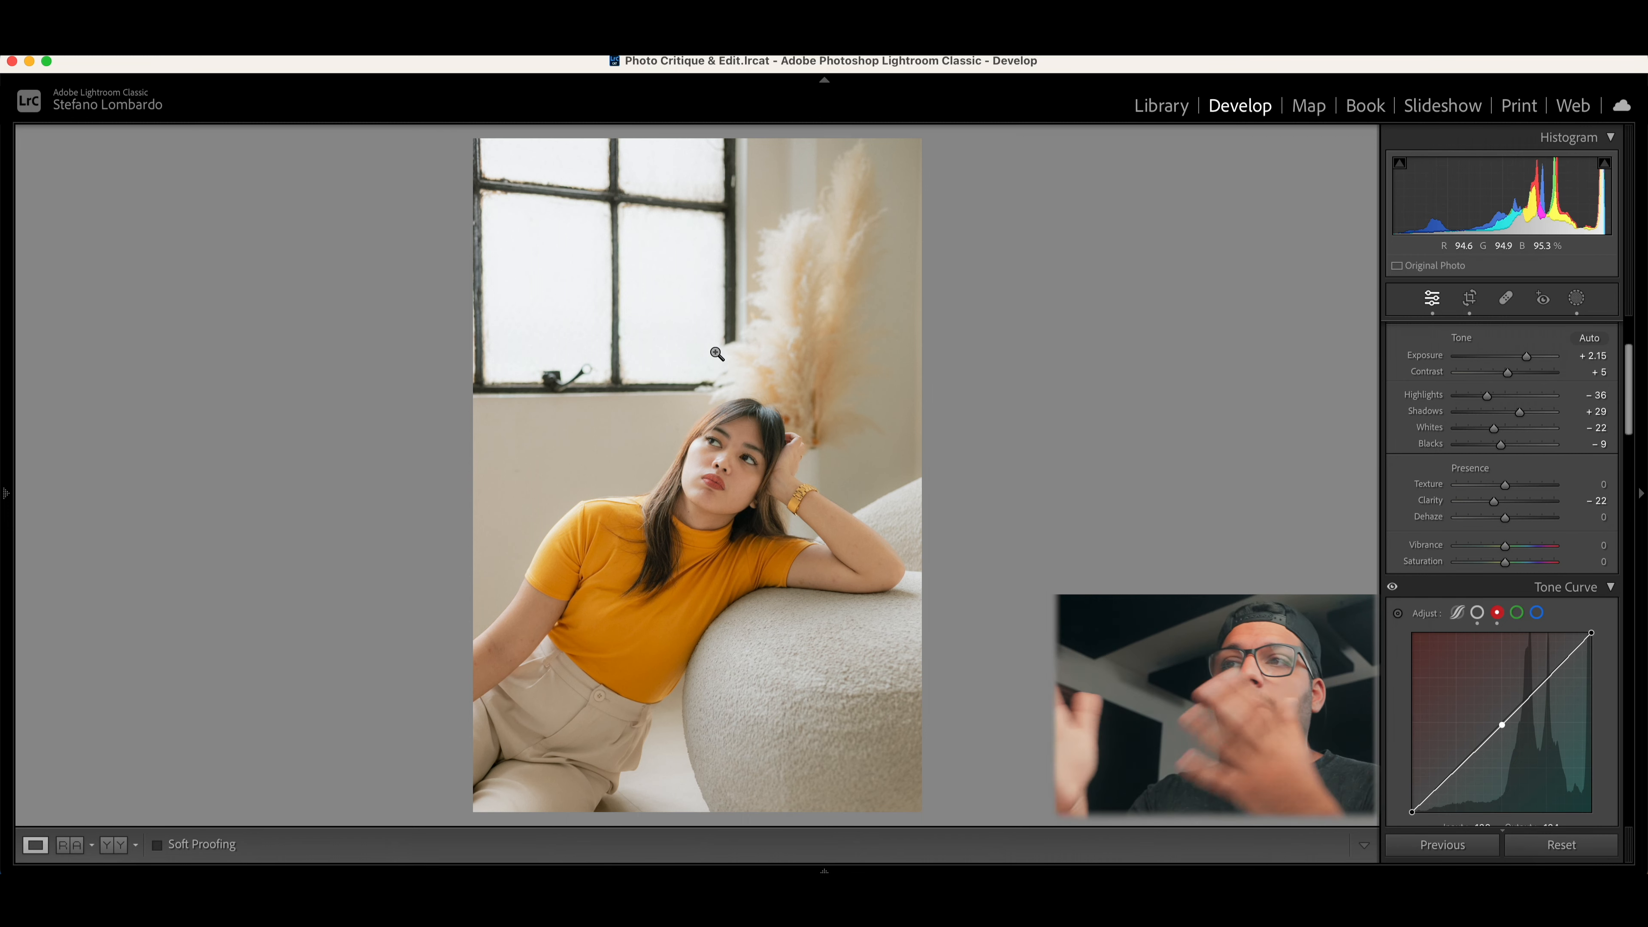
# Step: Try a tighter vertical crop that trims the upper part of the yellow-top portrait, and restore the full frame
pyautogui.click(1470, 299)
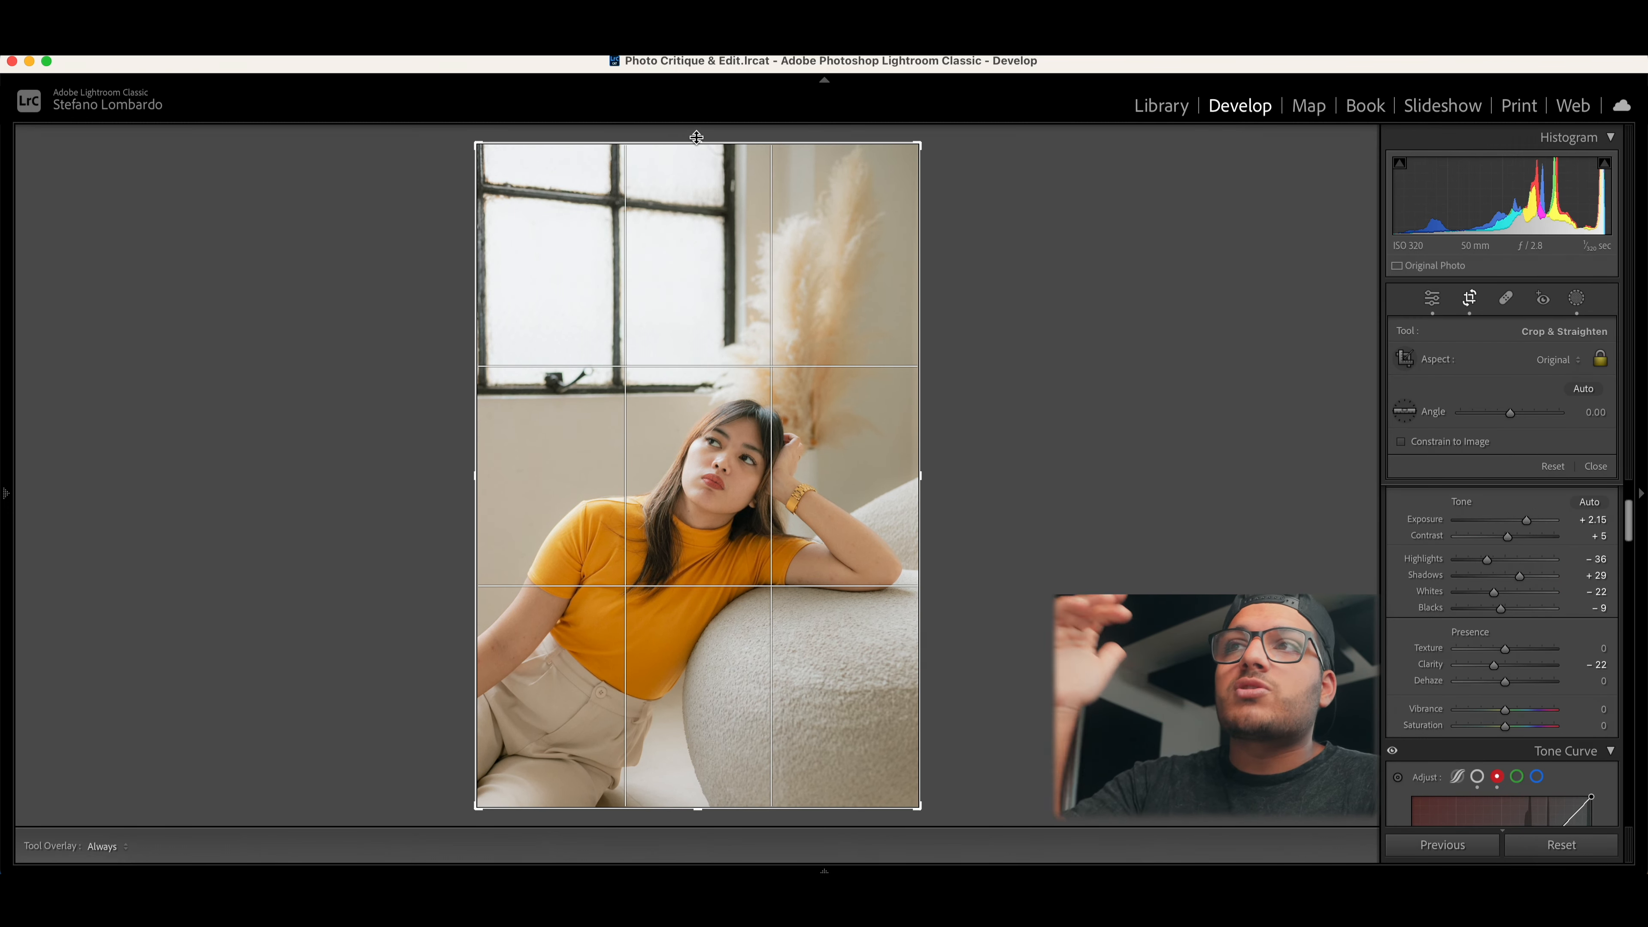
pyautogui.moveTo(697, 139); pyautogui.dragTo(703, 220)
pyautogui.press('Return')
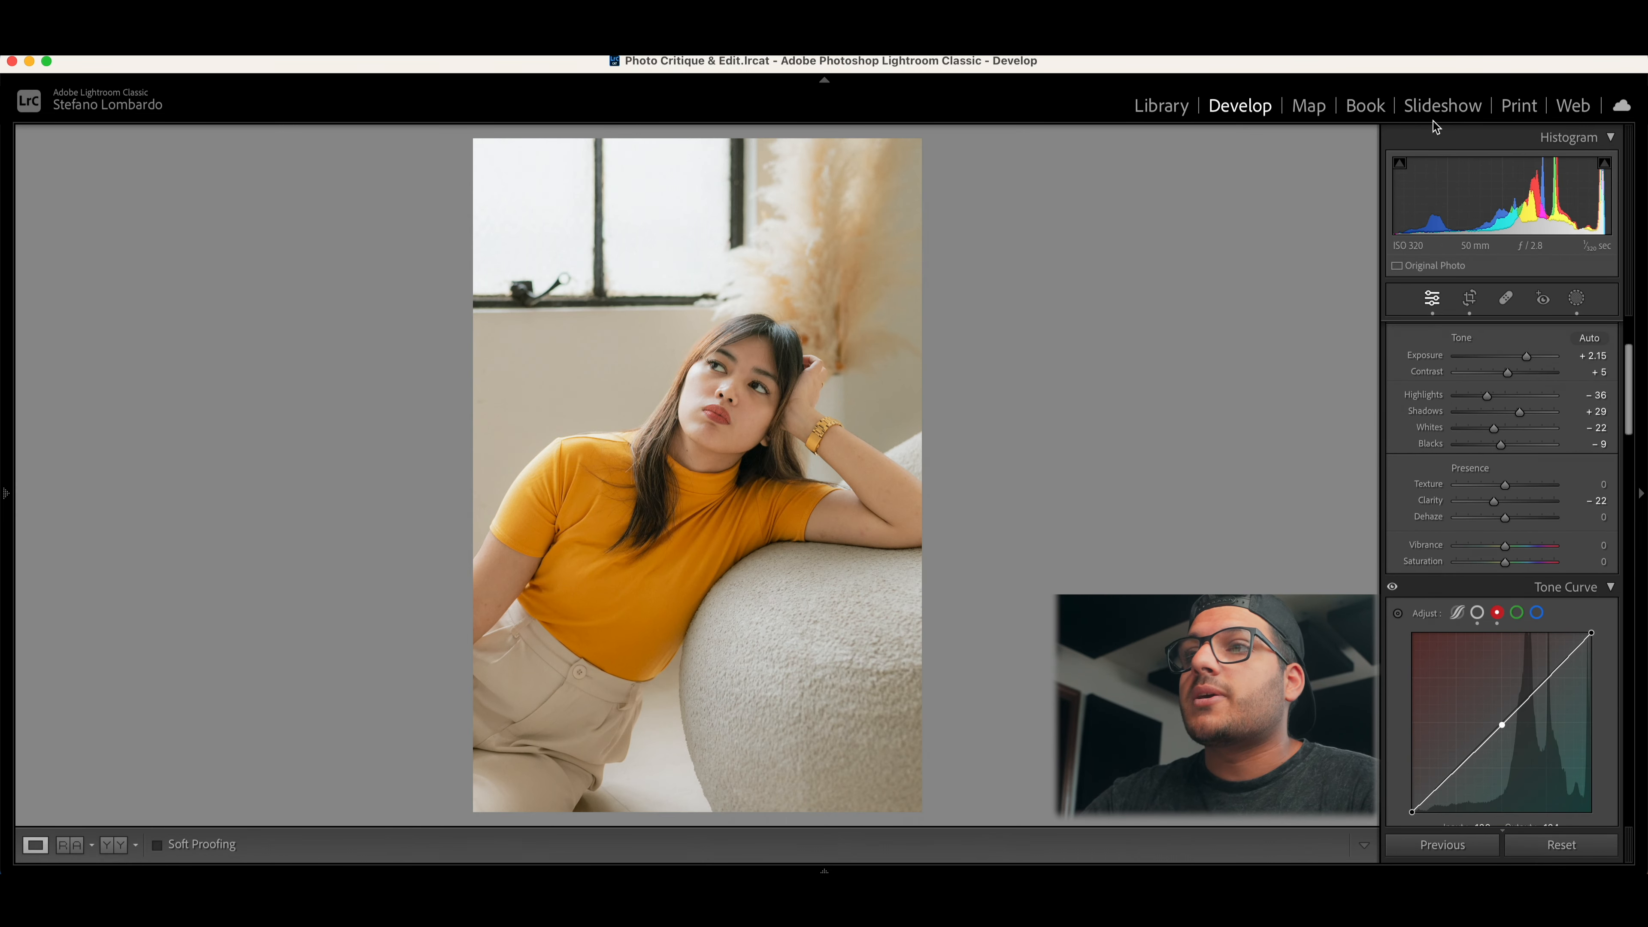
pyautogui.click(1469, 299)
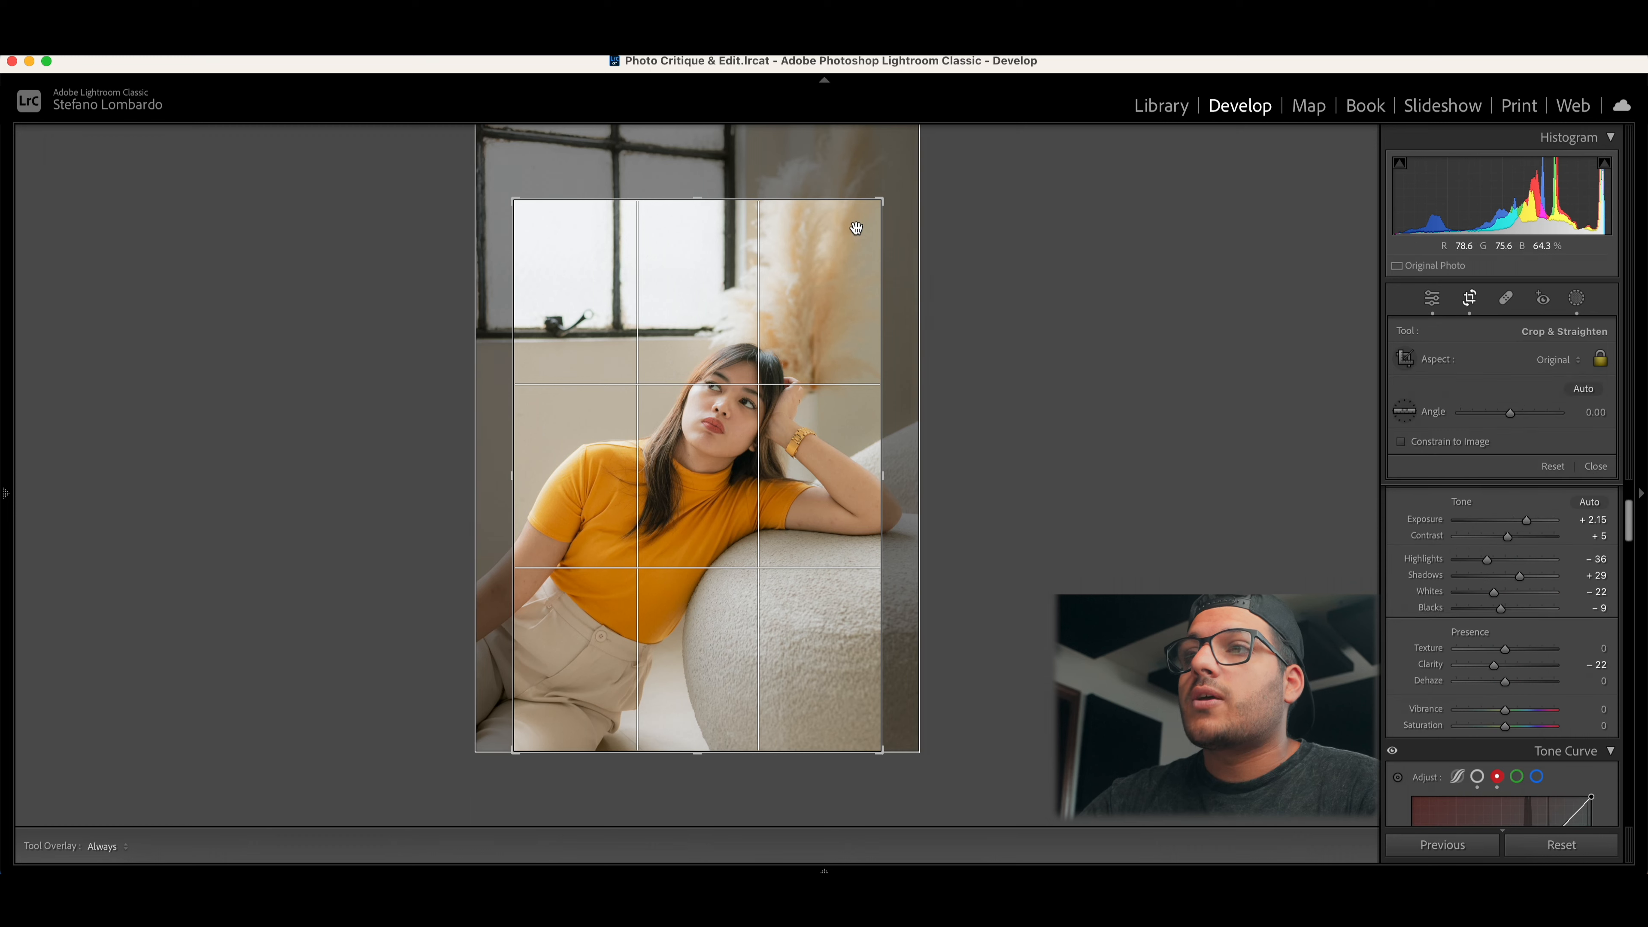
pyautogui.moveTo(701, 198); pyautogui.dragTo(706, 97)
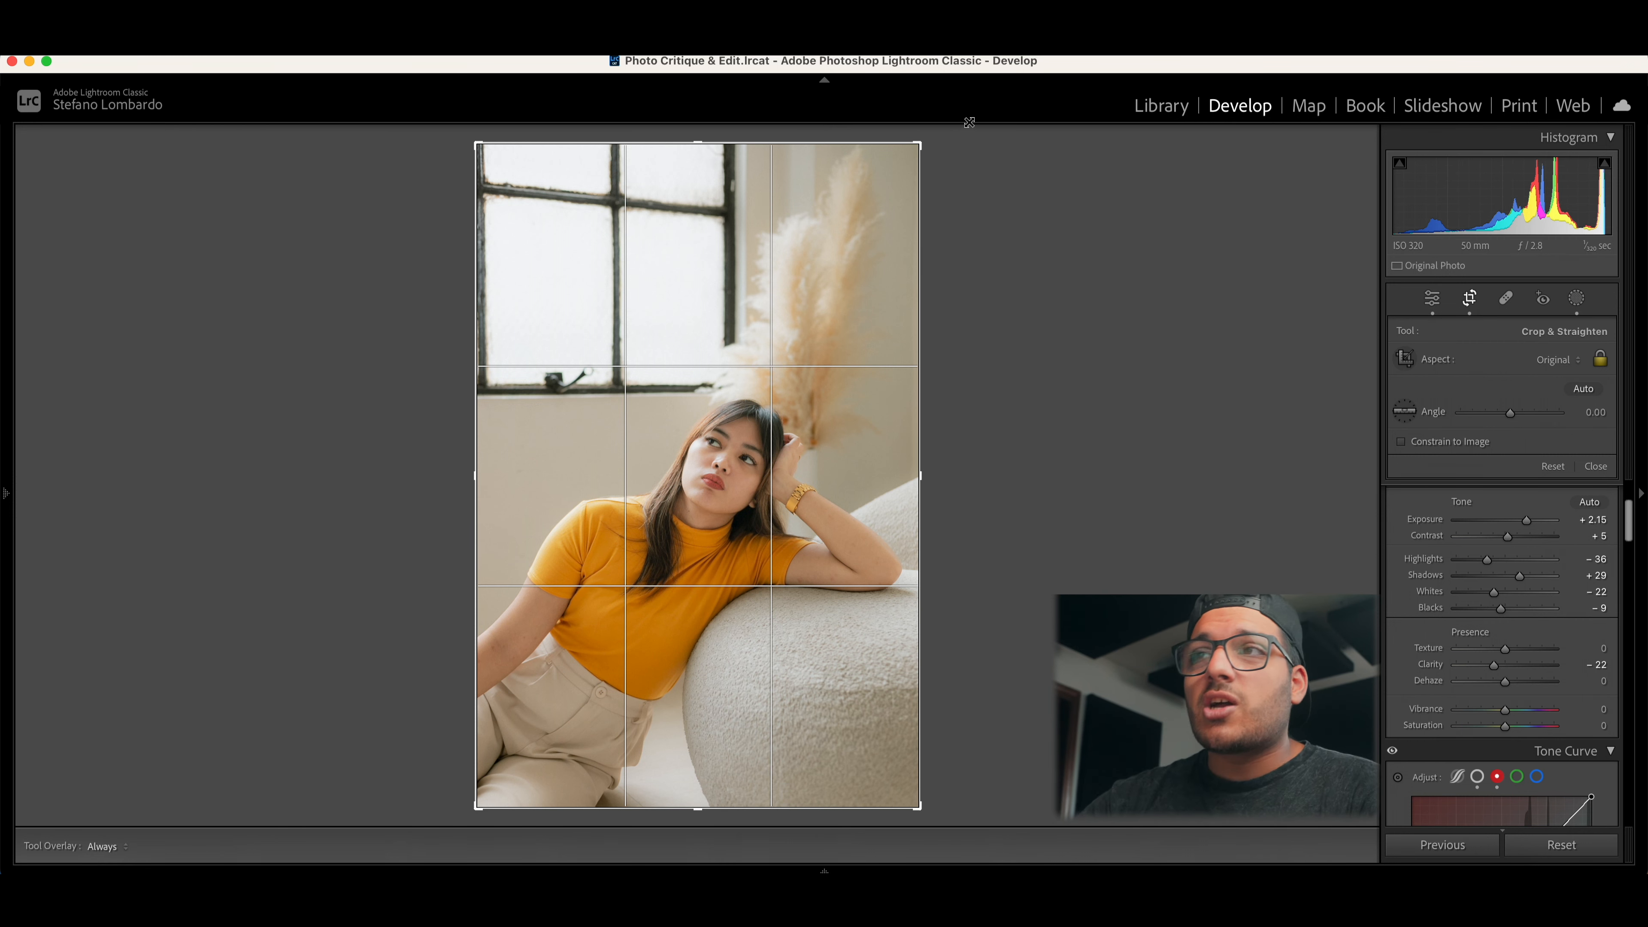
# Step: Crop the yellow-top portrait to landscape orientation, framing the woman's head and torso with the lower edge of the window
pyautogui.press('x')
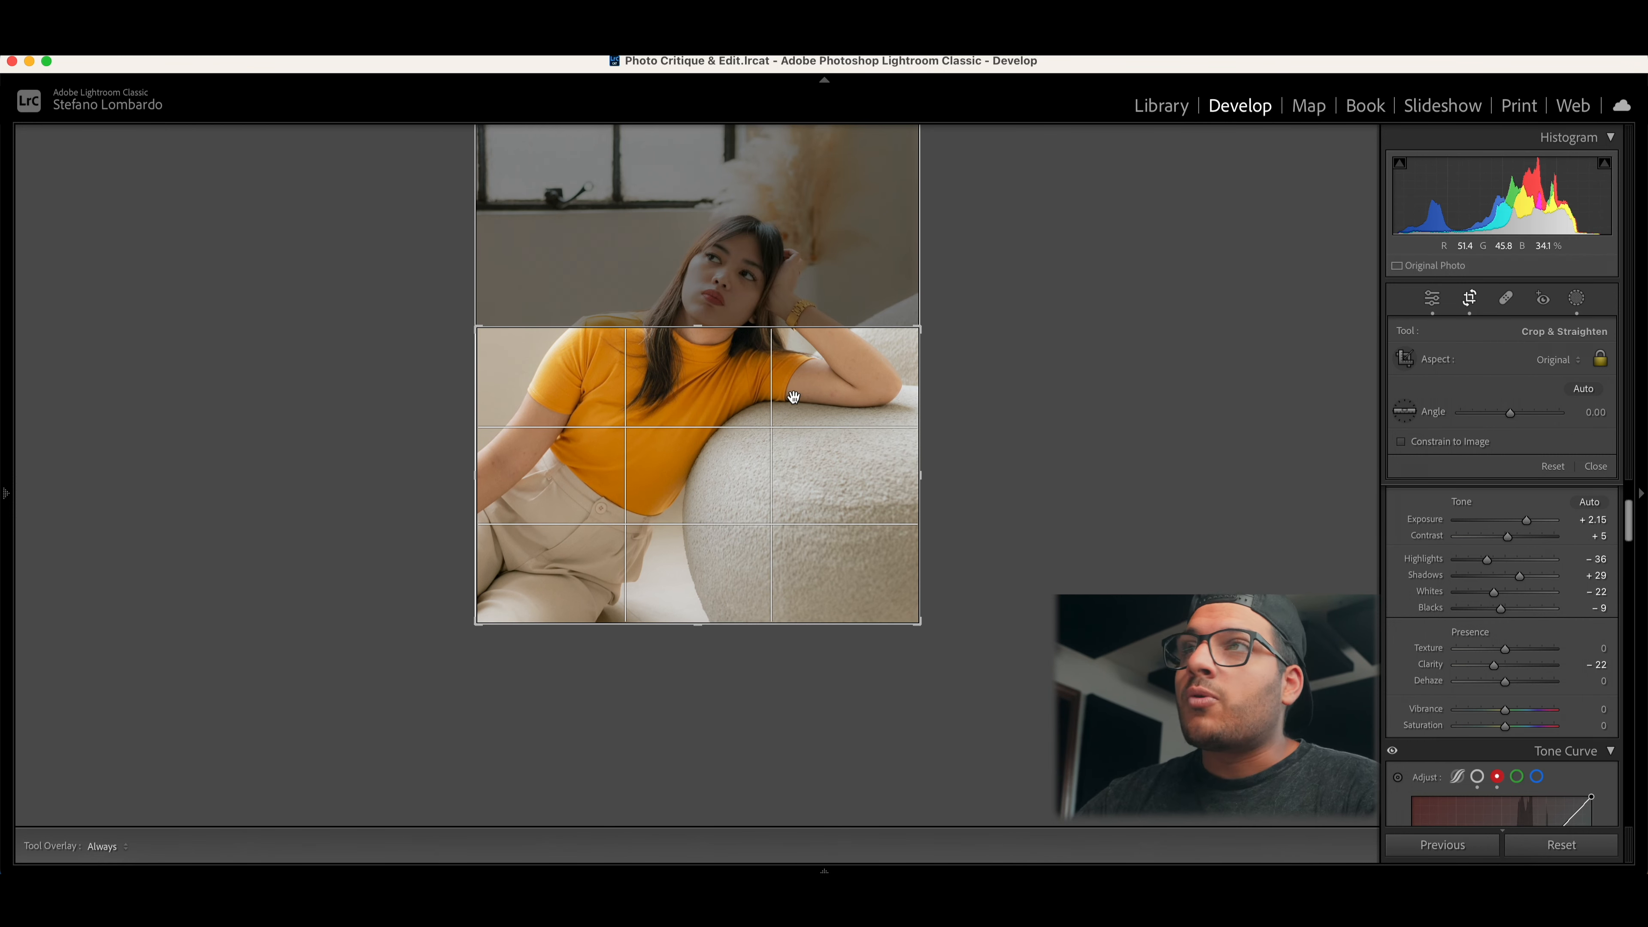
pyautogui.moveTo(740, 425); pyautogui.dragTo(742, 591)
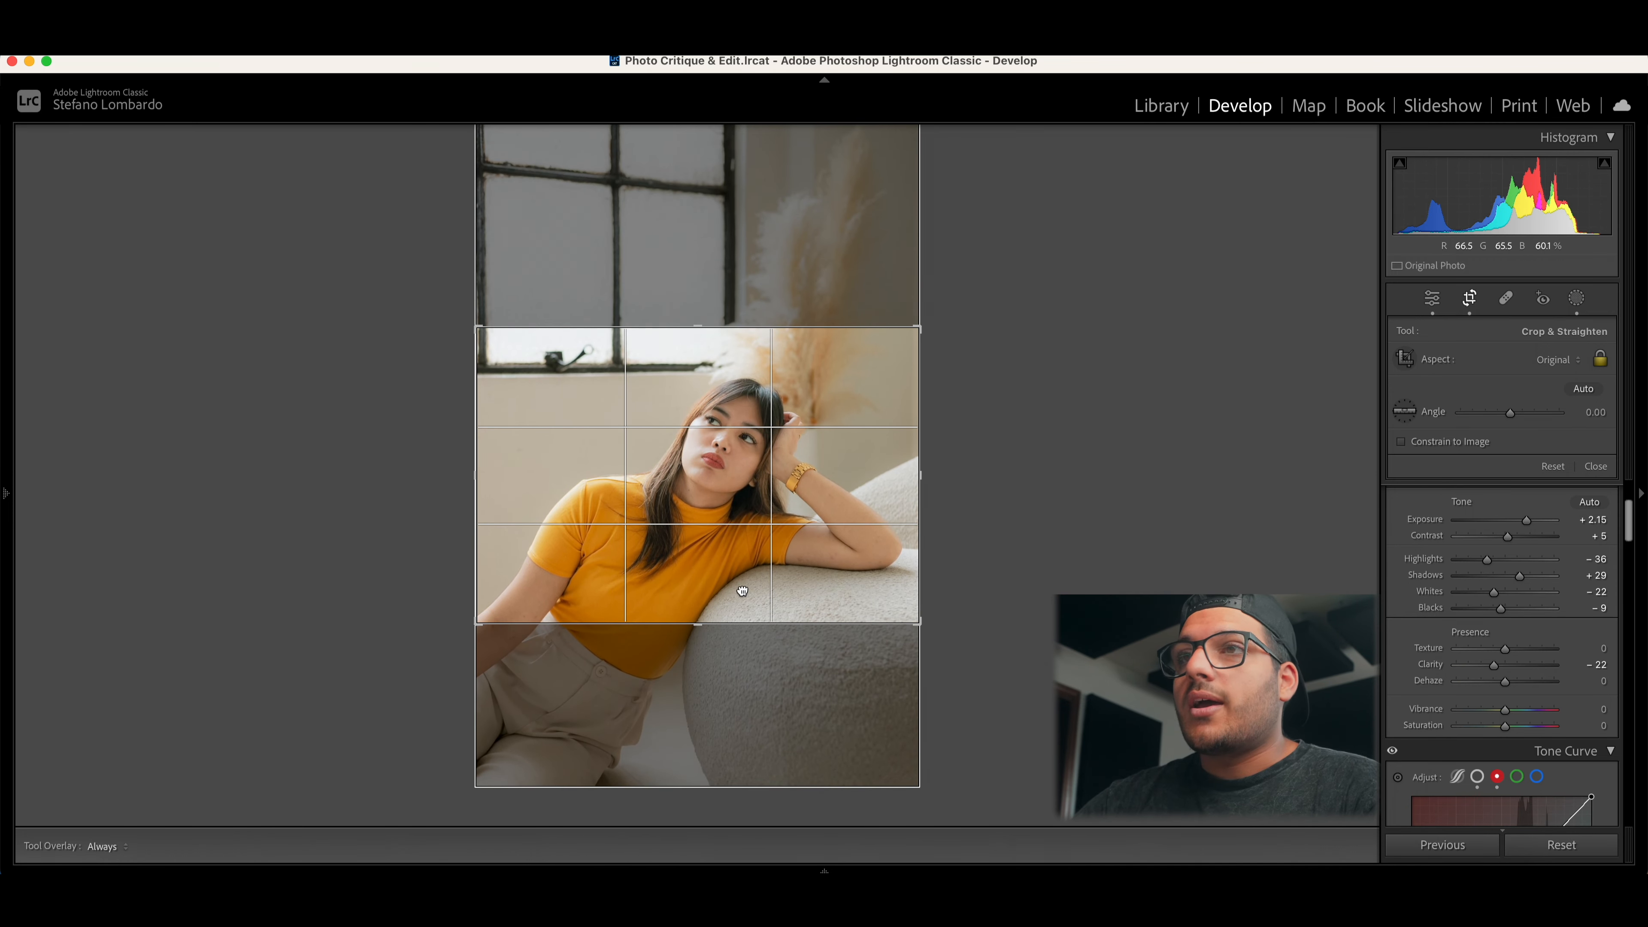
pyautogui.press('Return')
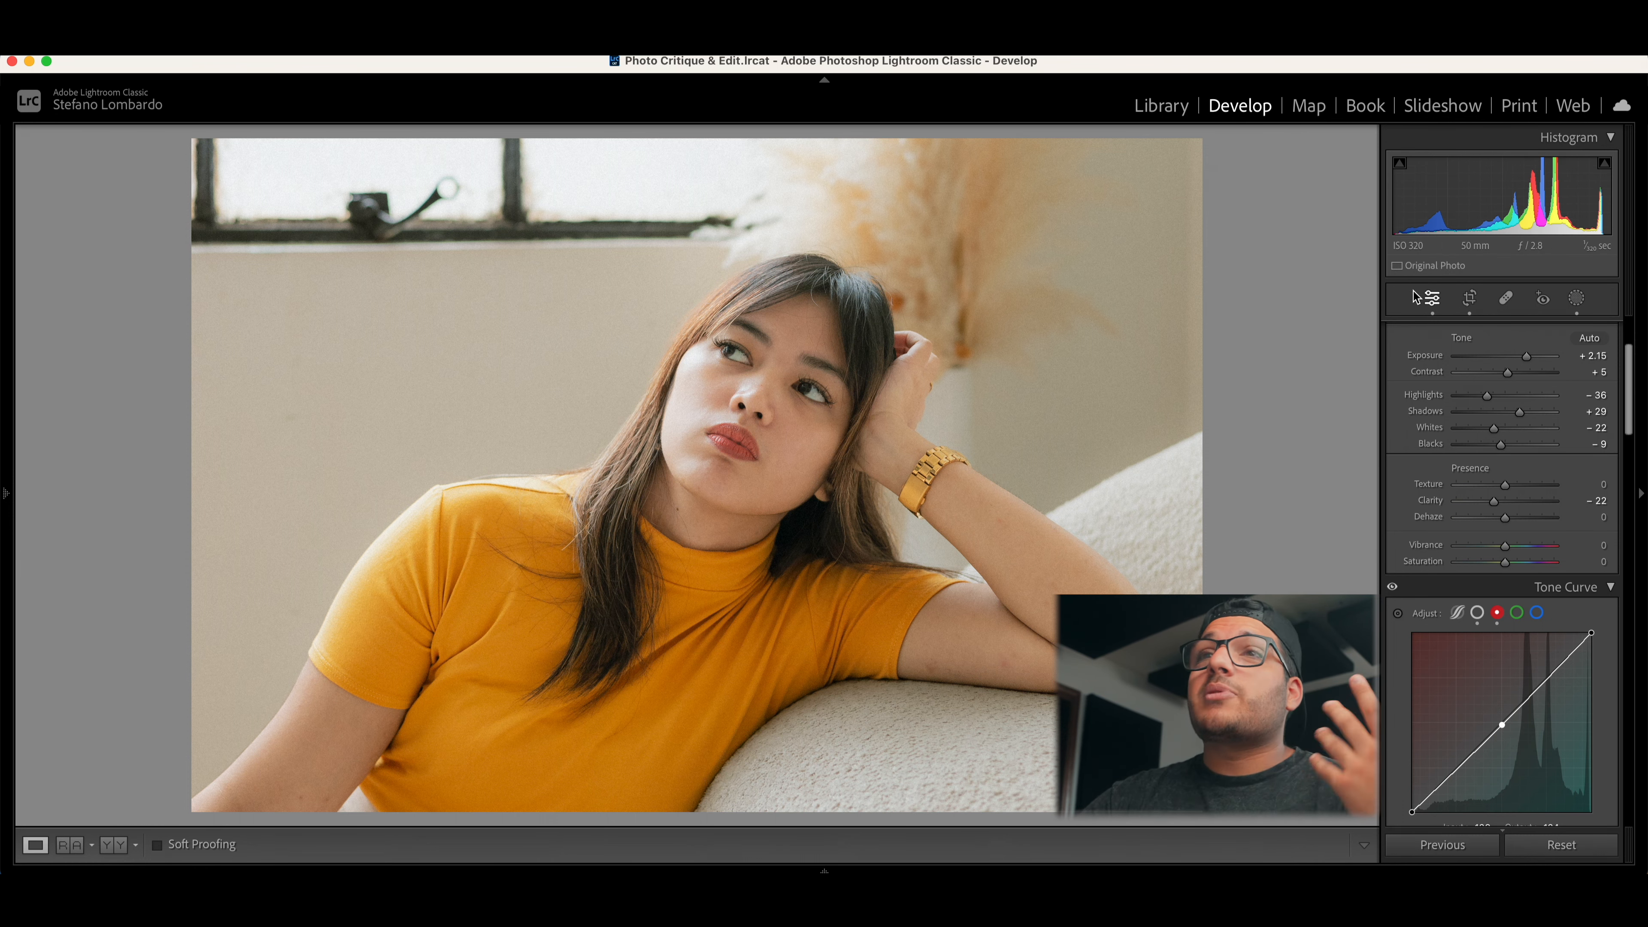
pyautogui.click(1467, 301)
pyautogui.moveTo(767, 432); pyautogui.dragTo(768, 422)
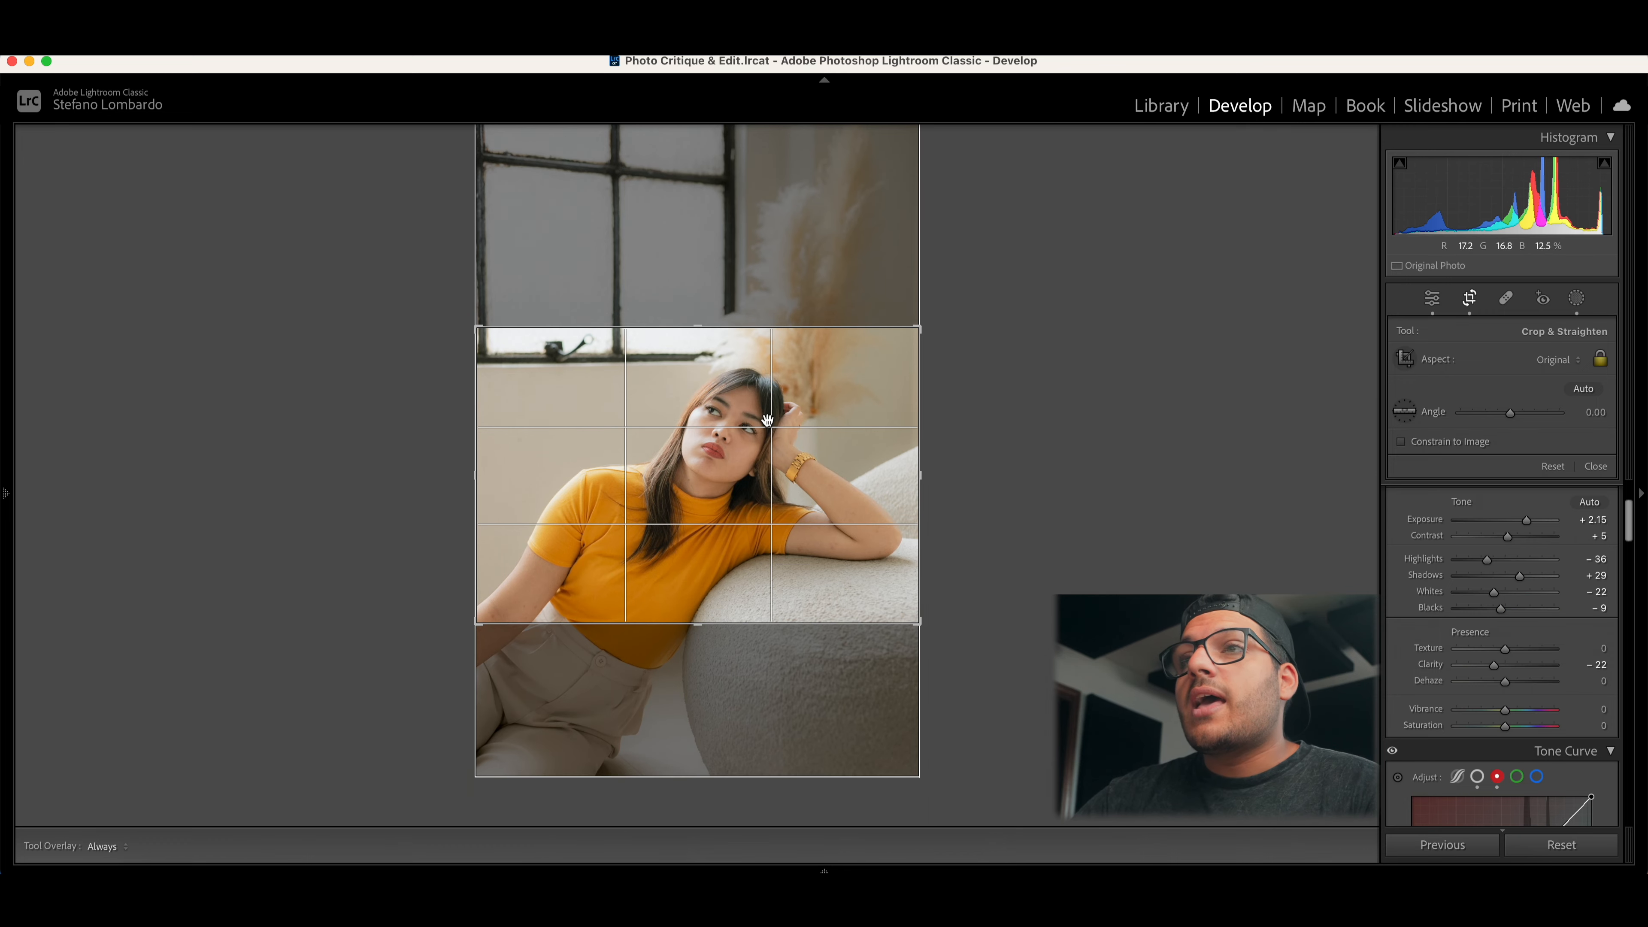
pyautogui.press('Return')
# Step: Open the portrait of the woman in the crochet top by the window for editing, and examine her face up close
pyautogui.click(1161, 106)
pyautogui.moveTo(269, 860)
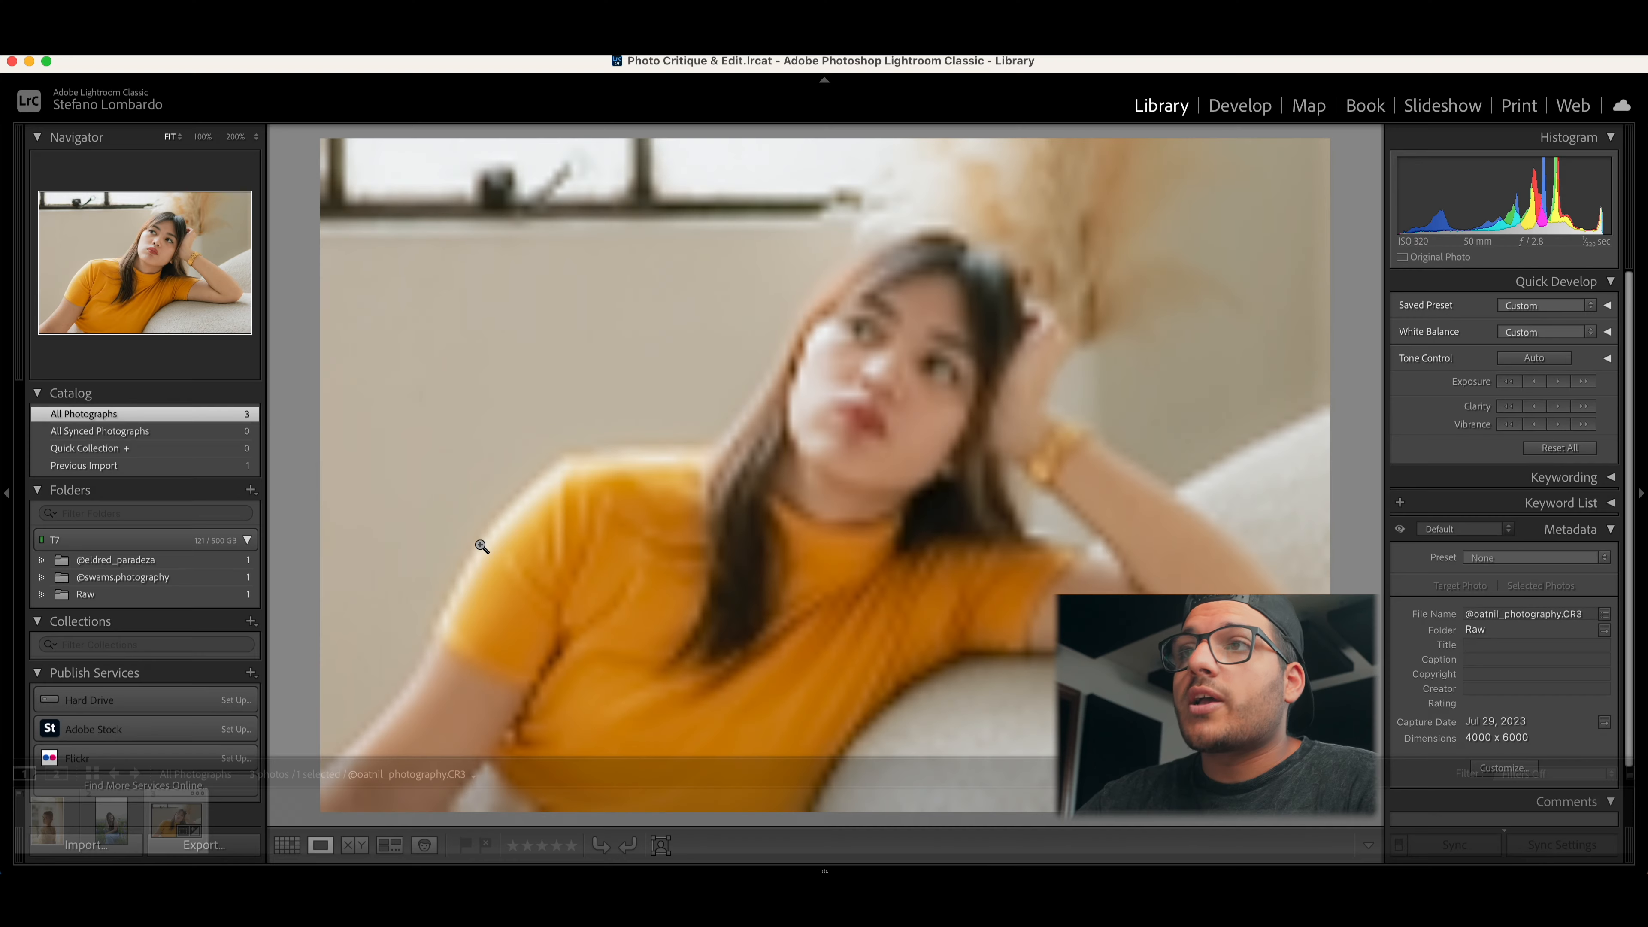
pyautogui.press('Right')
pyautogui.press('Right')
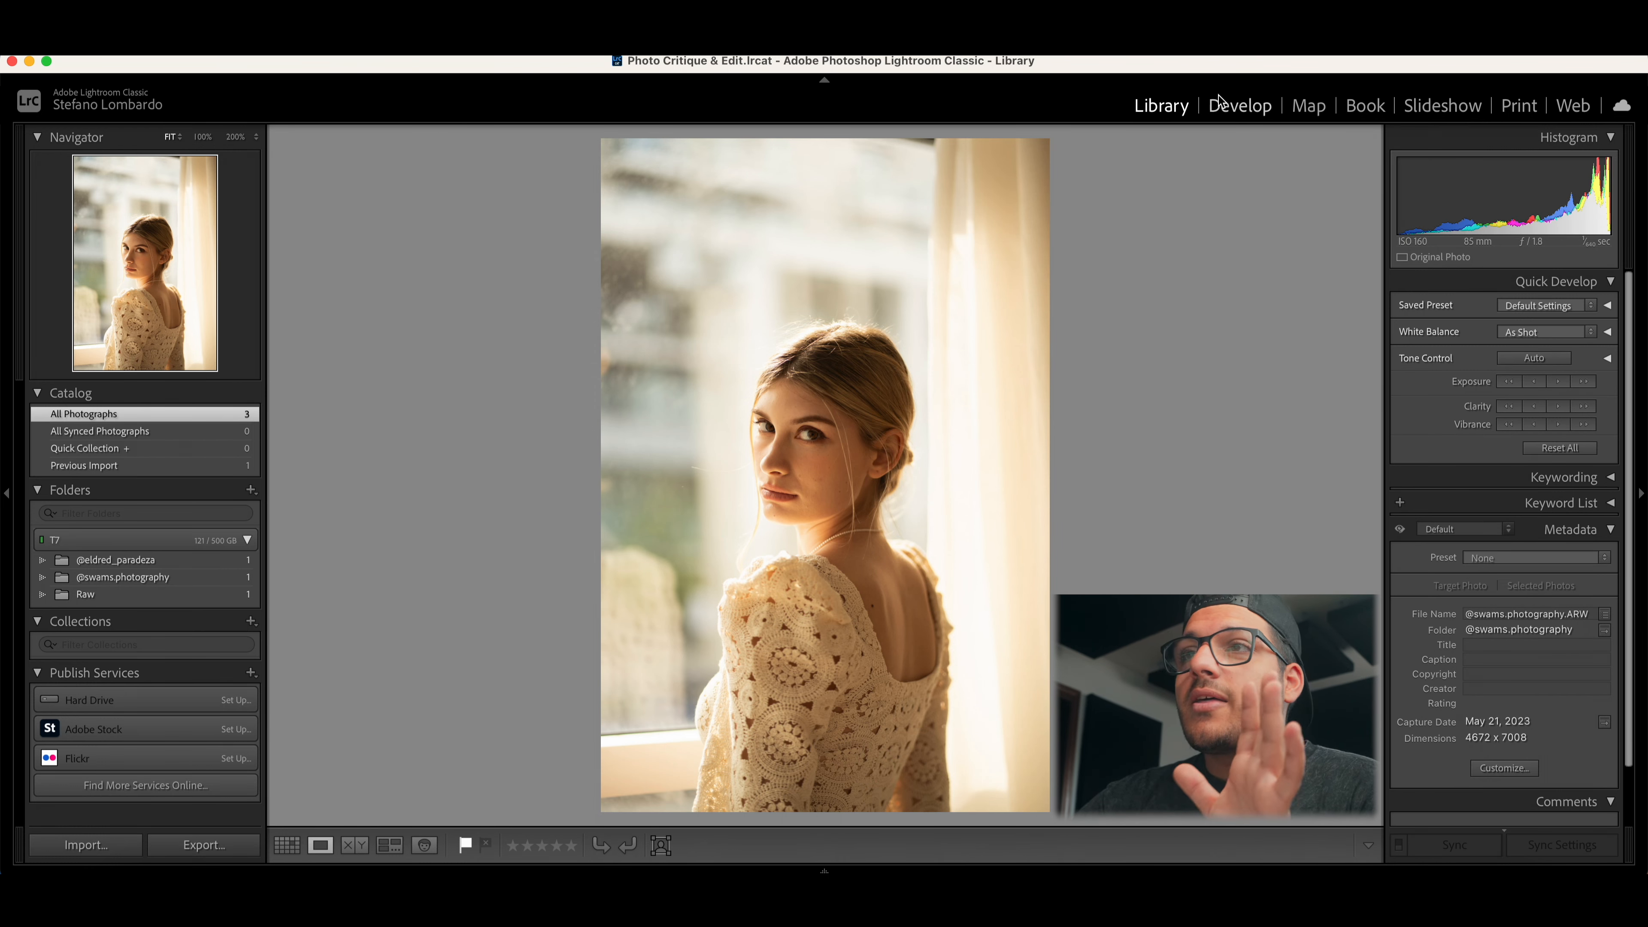
pyautogui.click(1235, 112)
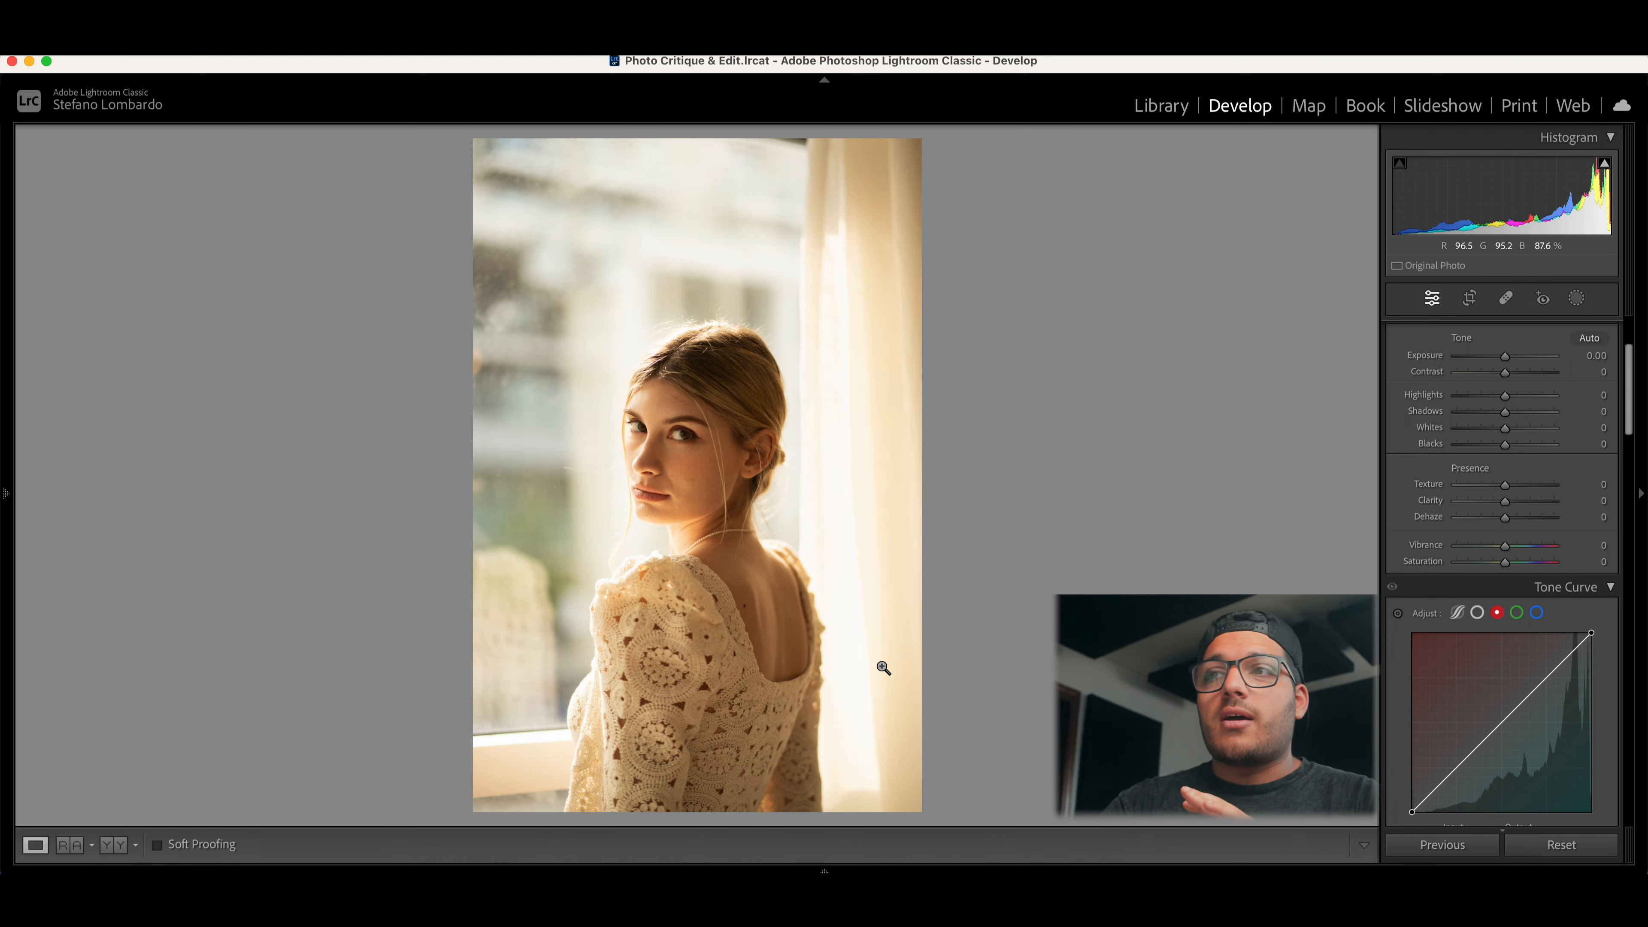
pyautogui.click(698, 469)
pyautogui.moveTo(699, 460); pyautogui.dragTo(768, 538)
pyautogui.moveTo(782, 383); pyautogui.dragTo(783, 342)
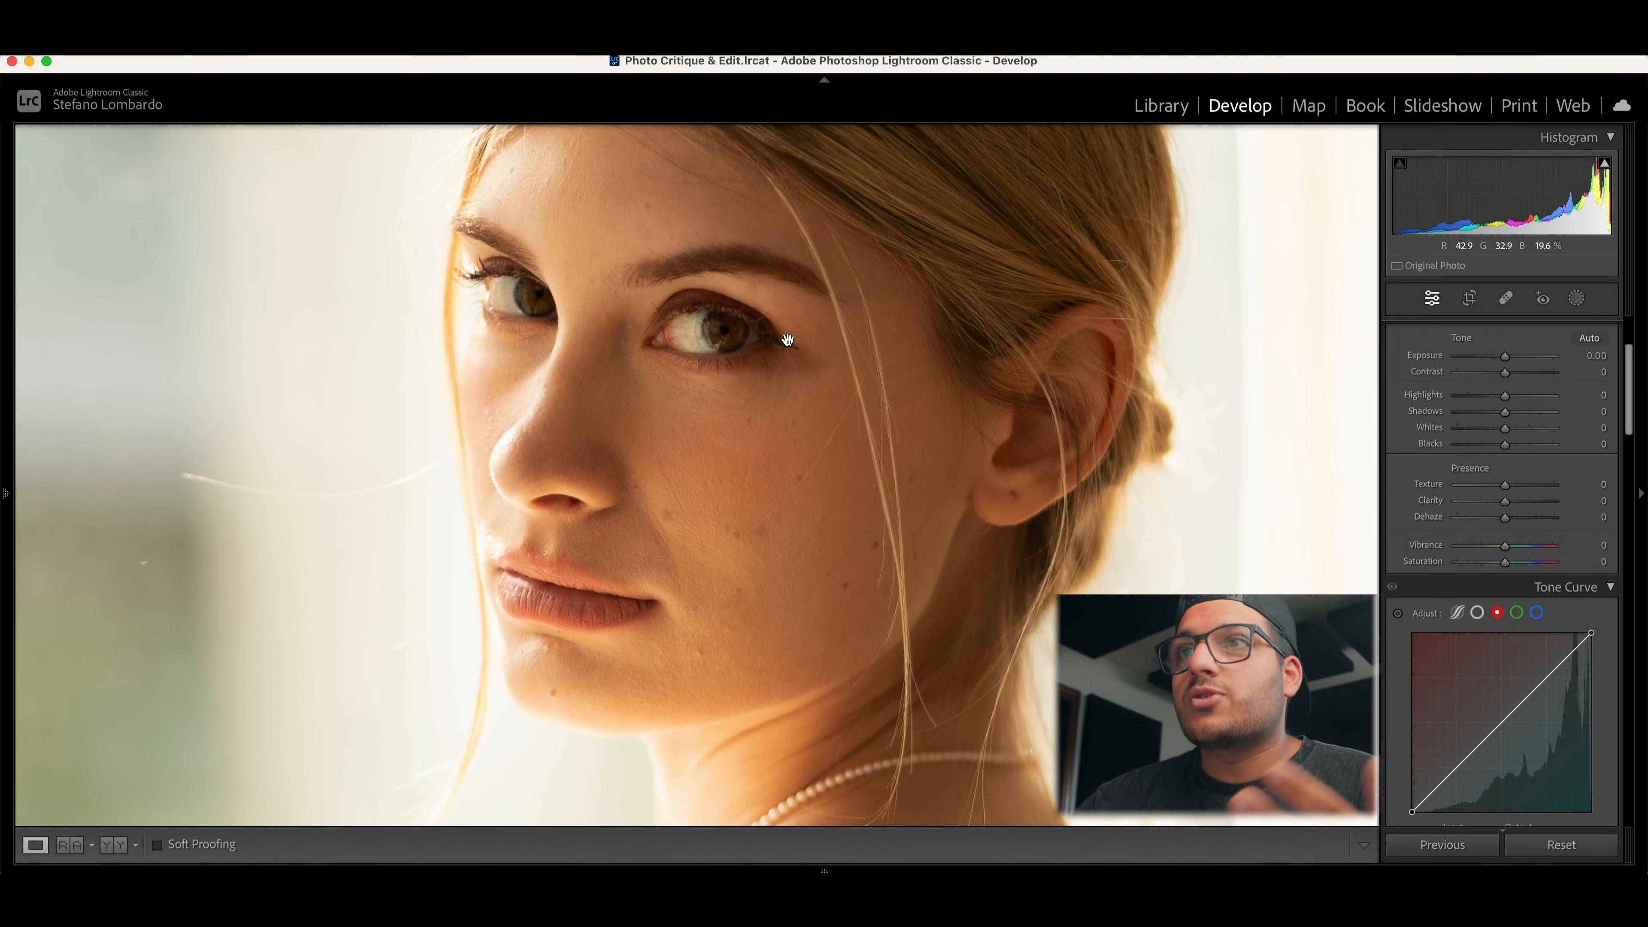
pyautogui.click(783, 342)
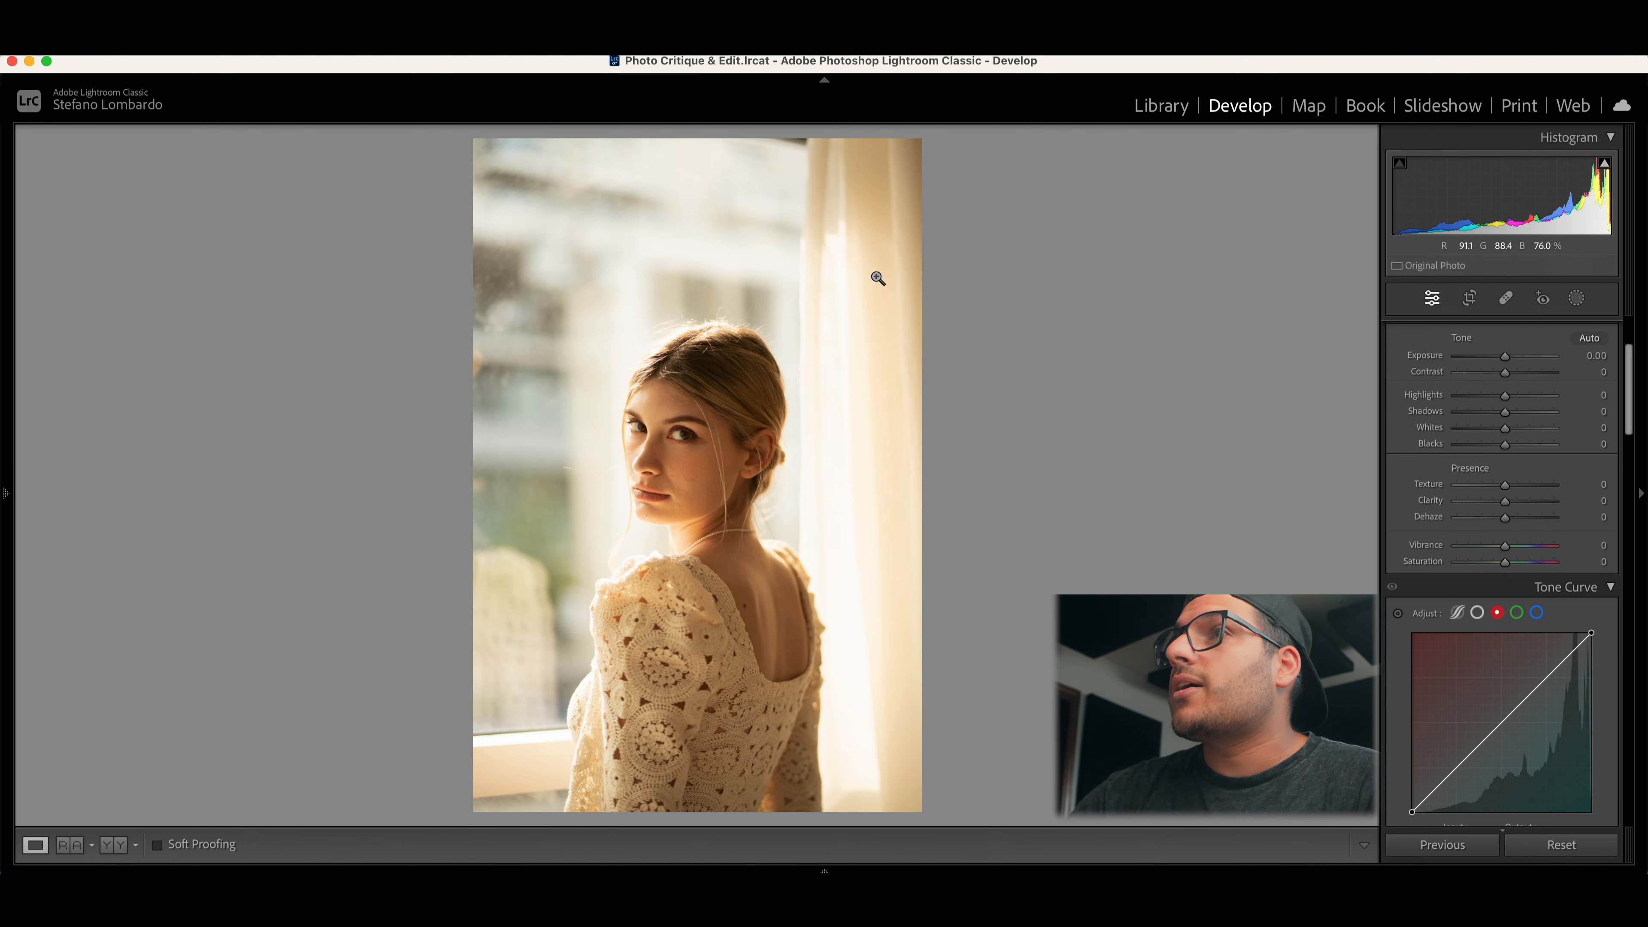
# Step: Apply the DAFFODIL preset from New Pack to the window portrait
pyautogui.click(7, 493)
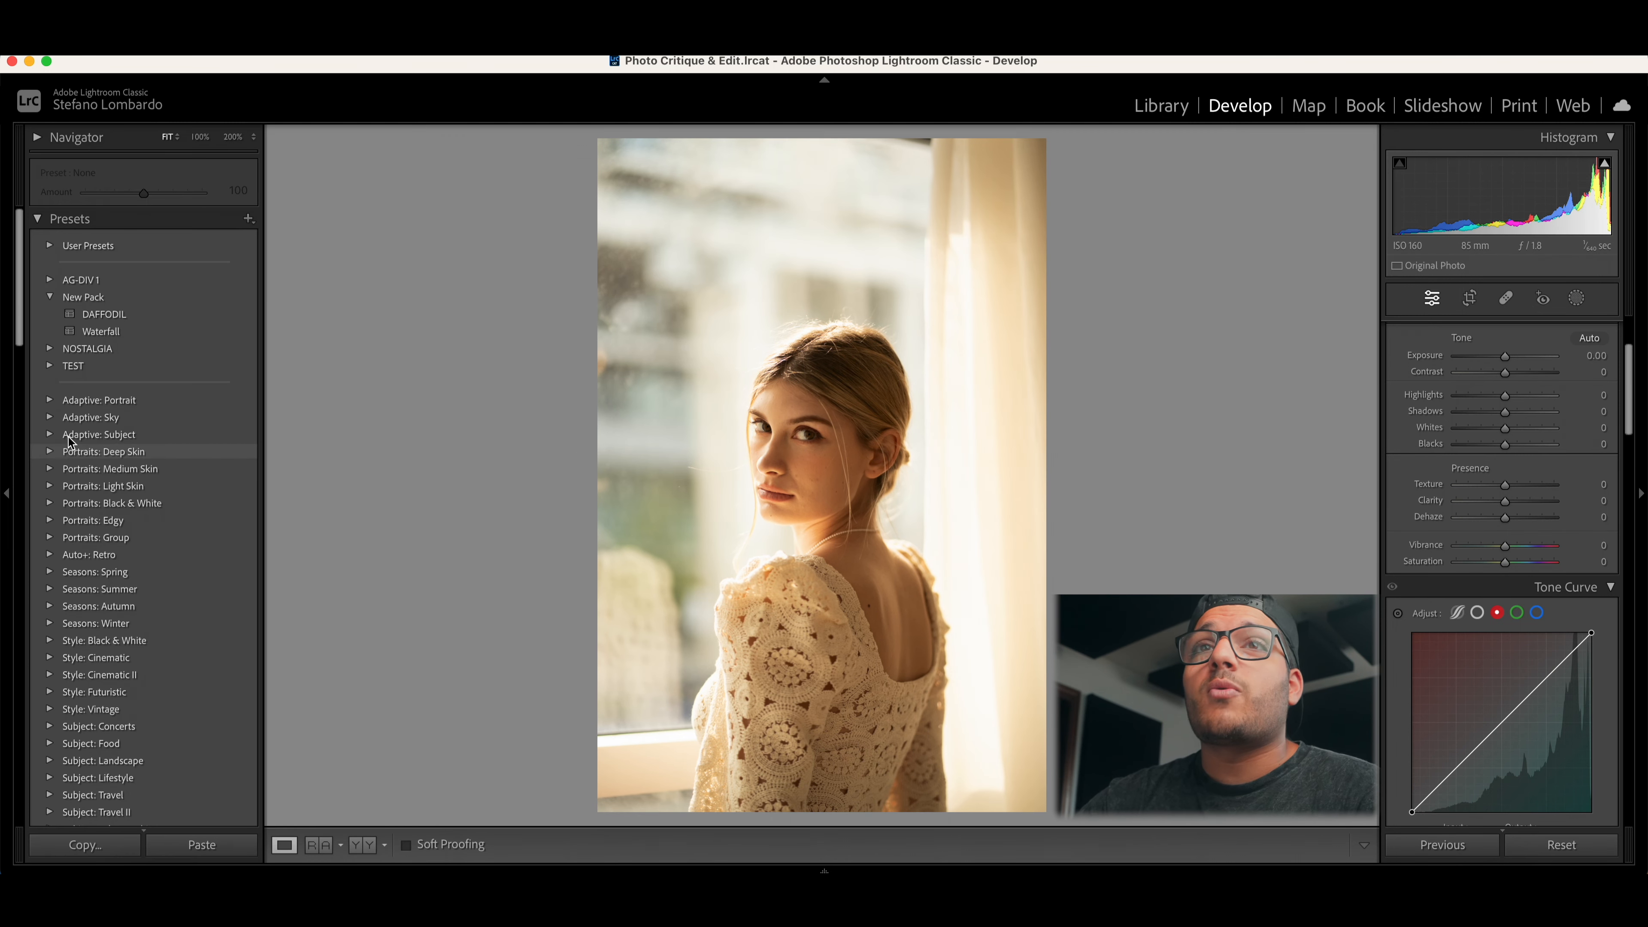
pyautogui.click(105, 316)
pyautogui.click(5, 495)
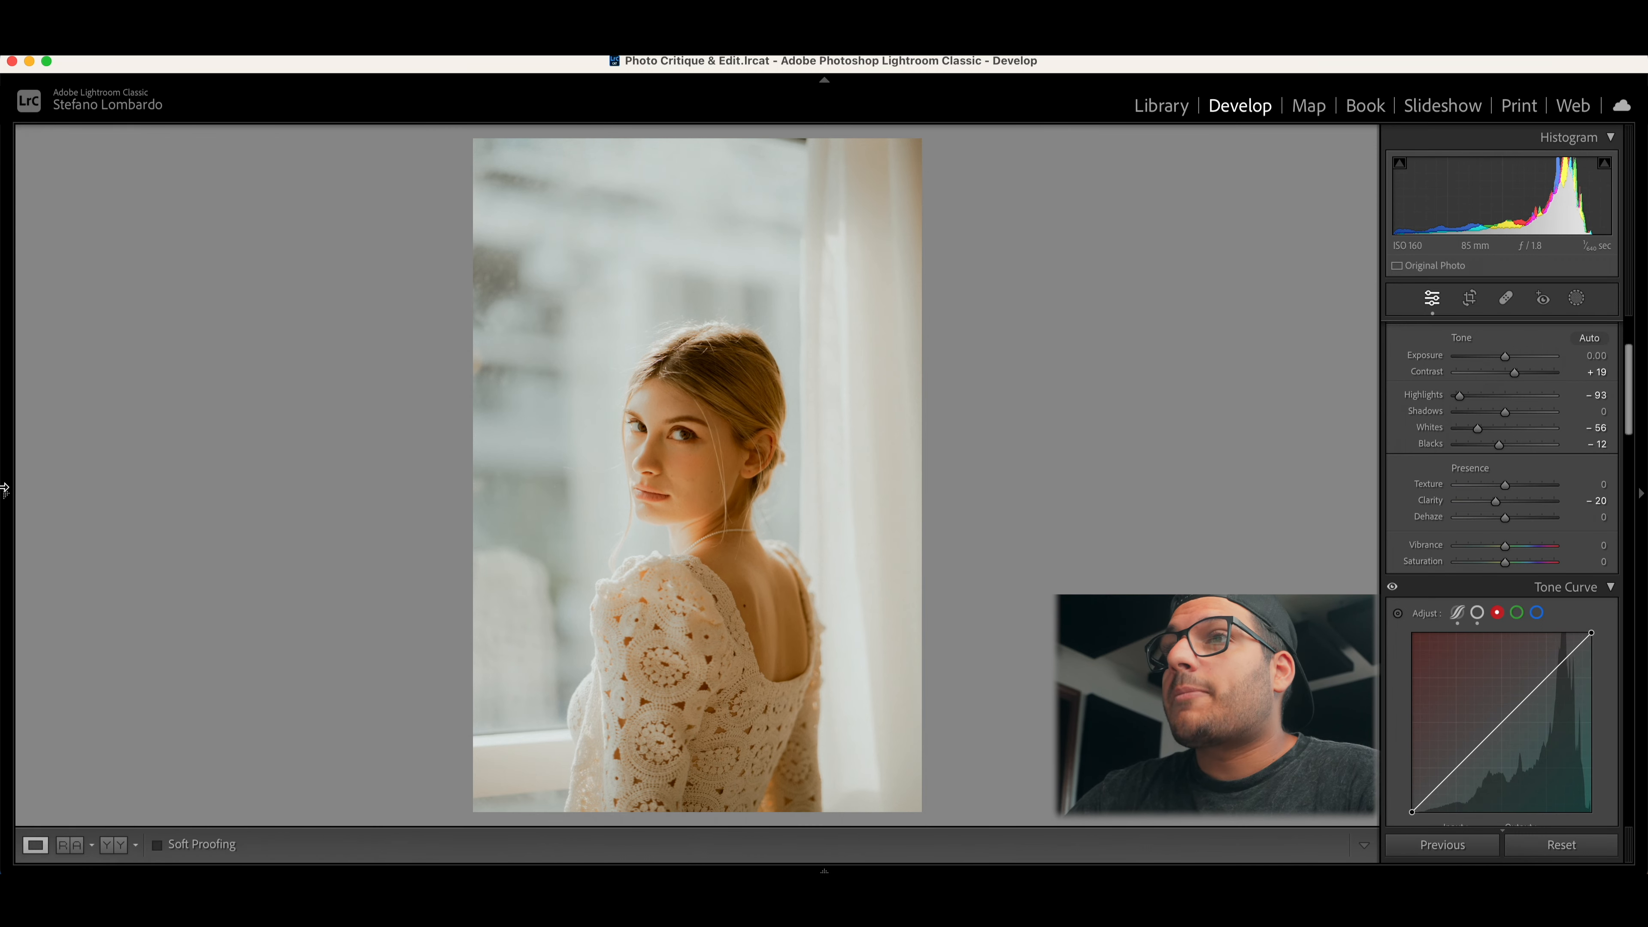
# Step: Set the window portrait's exposure to +0.30 and its white balance temperature to 7,293
pyautogui.scroll(3, 1506, 490)
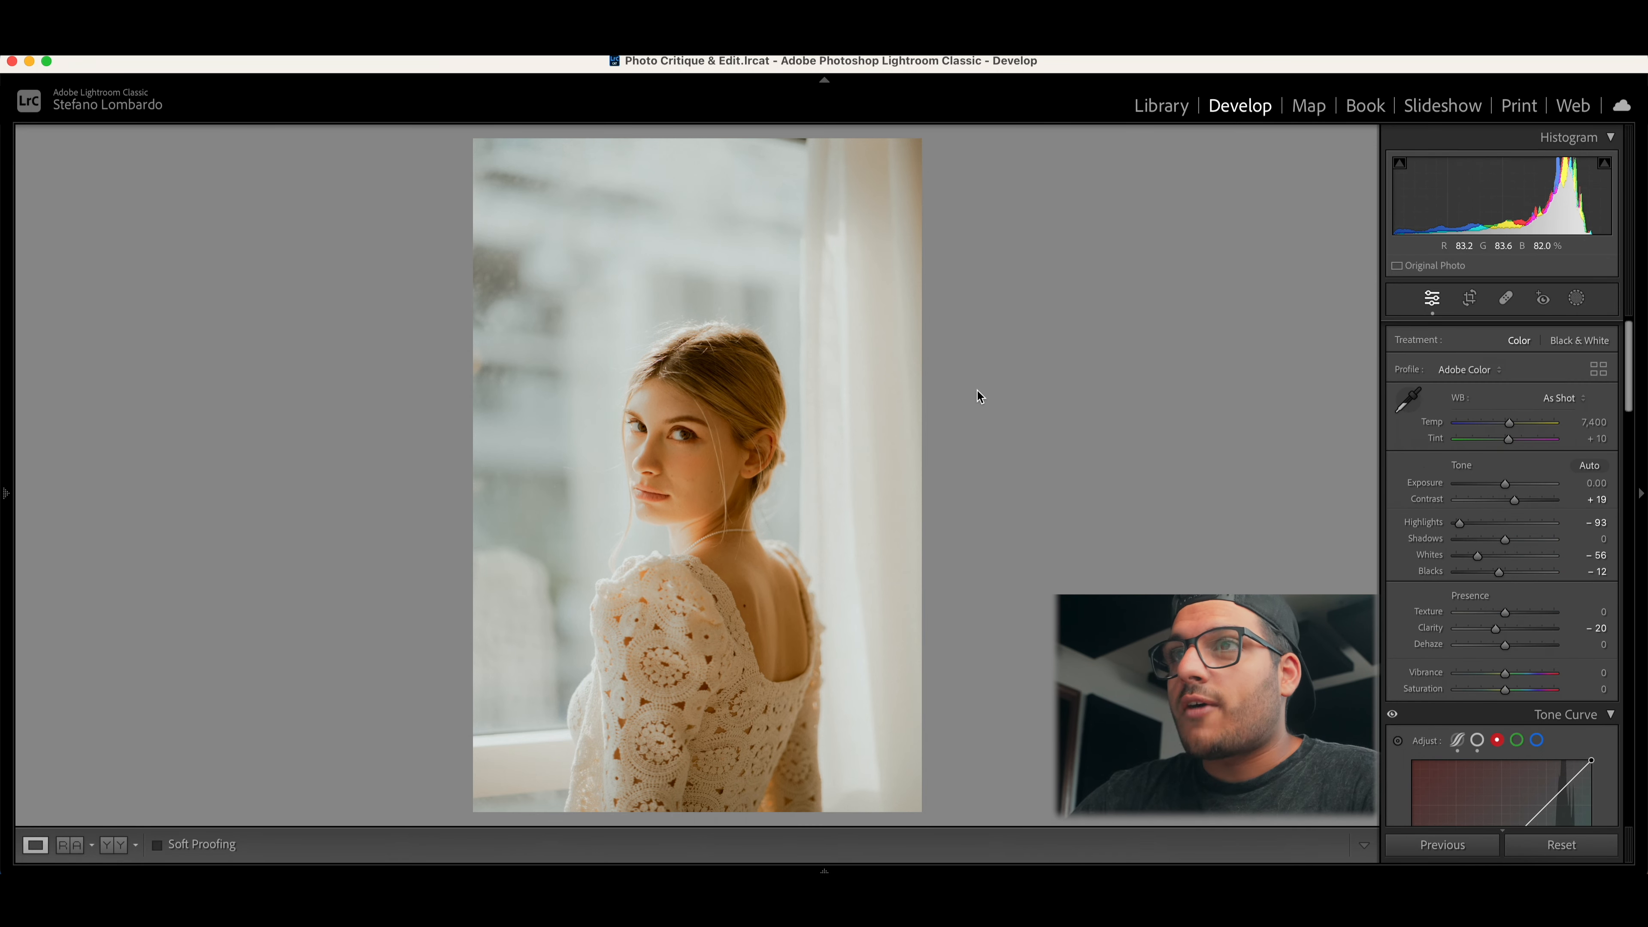
pyautogui.moveTo(1503, 484); pyautogui.dragTo(1506, 483)
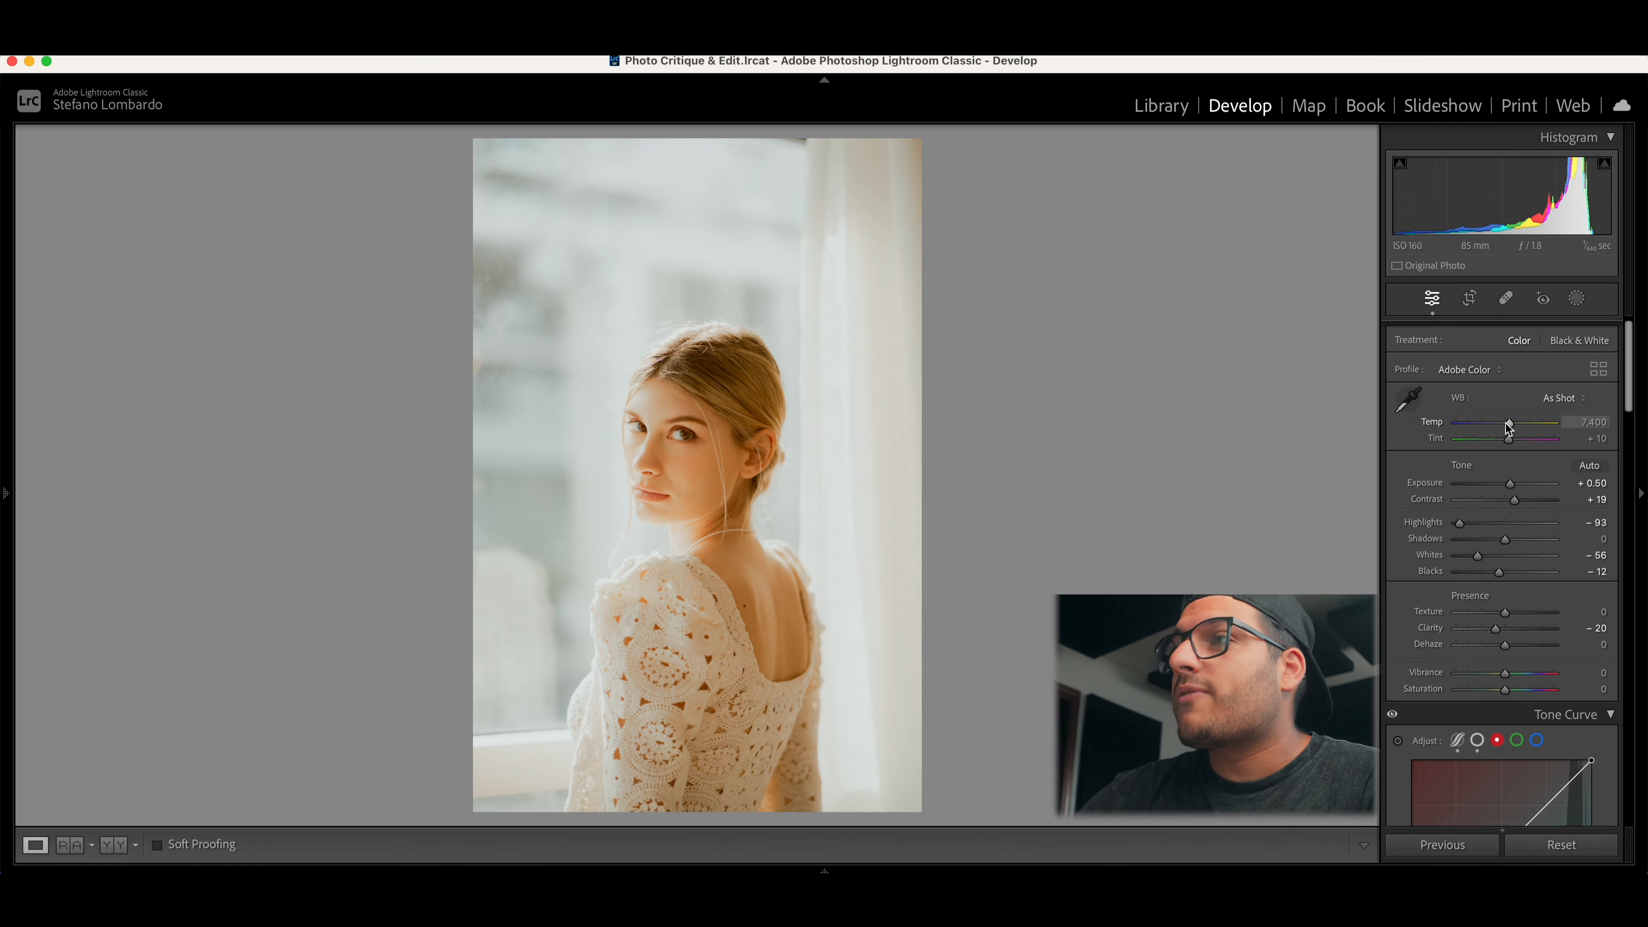
pyautogui.moveTo(1508, 423); pyautogui.dragTo(1512, 423)
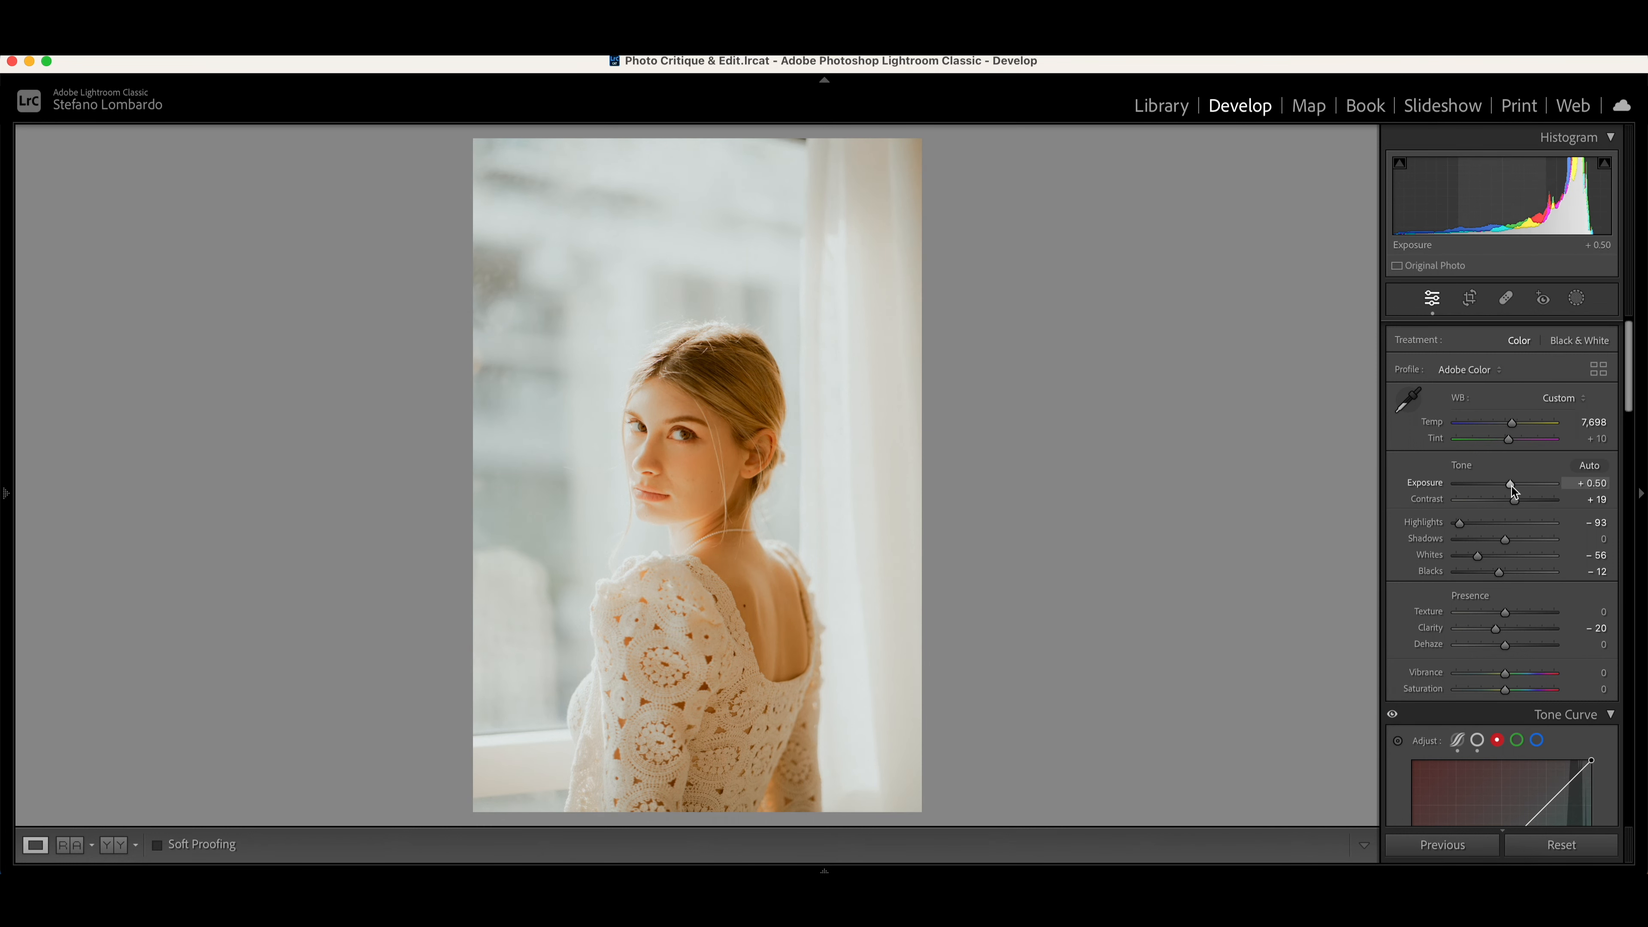
pyautogui.moveTo(1512, 486); pyautogui.dragTo(1507, 487)
pyautogui.moveTo(1511, 423); pyautogui.dragTo(1506, 426)
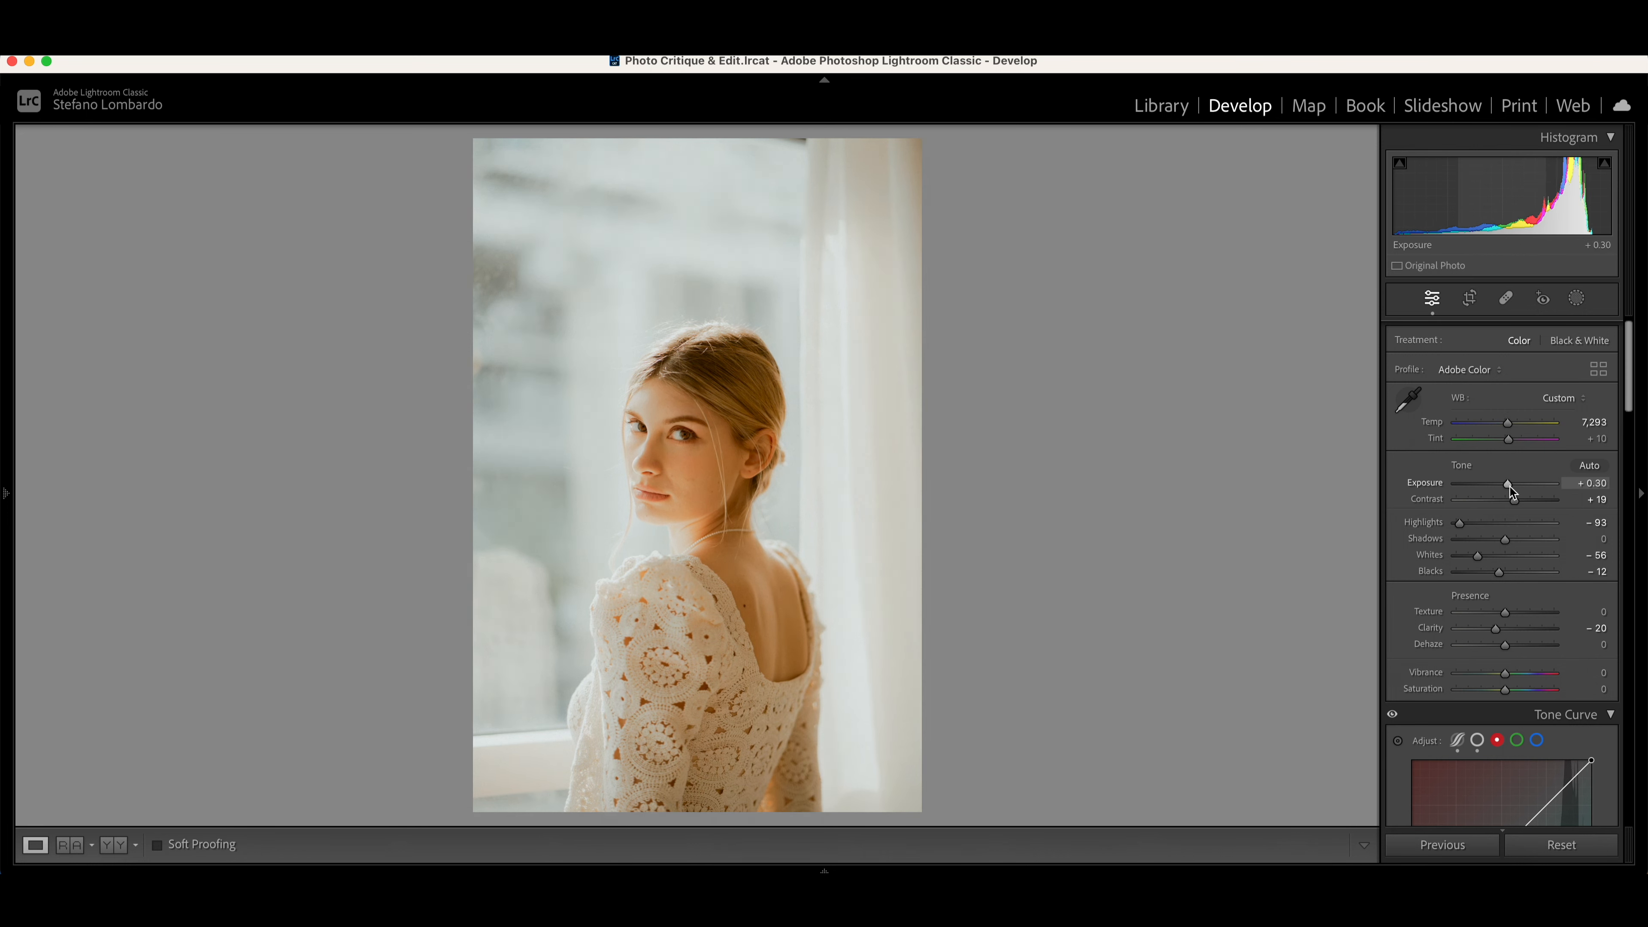
# Step: Darken the background with a background mask at exposure −0.41, and set the photo's overall exposure to +0.35
pyautogui.click(1576, 298)
pyautogui.click(1565, 377)
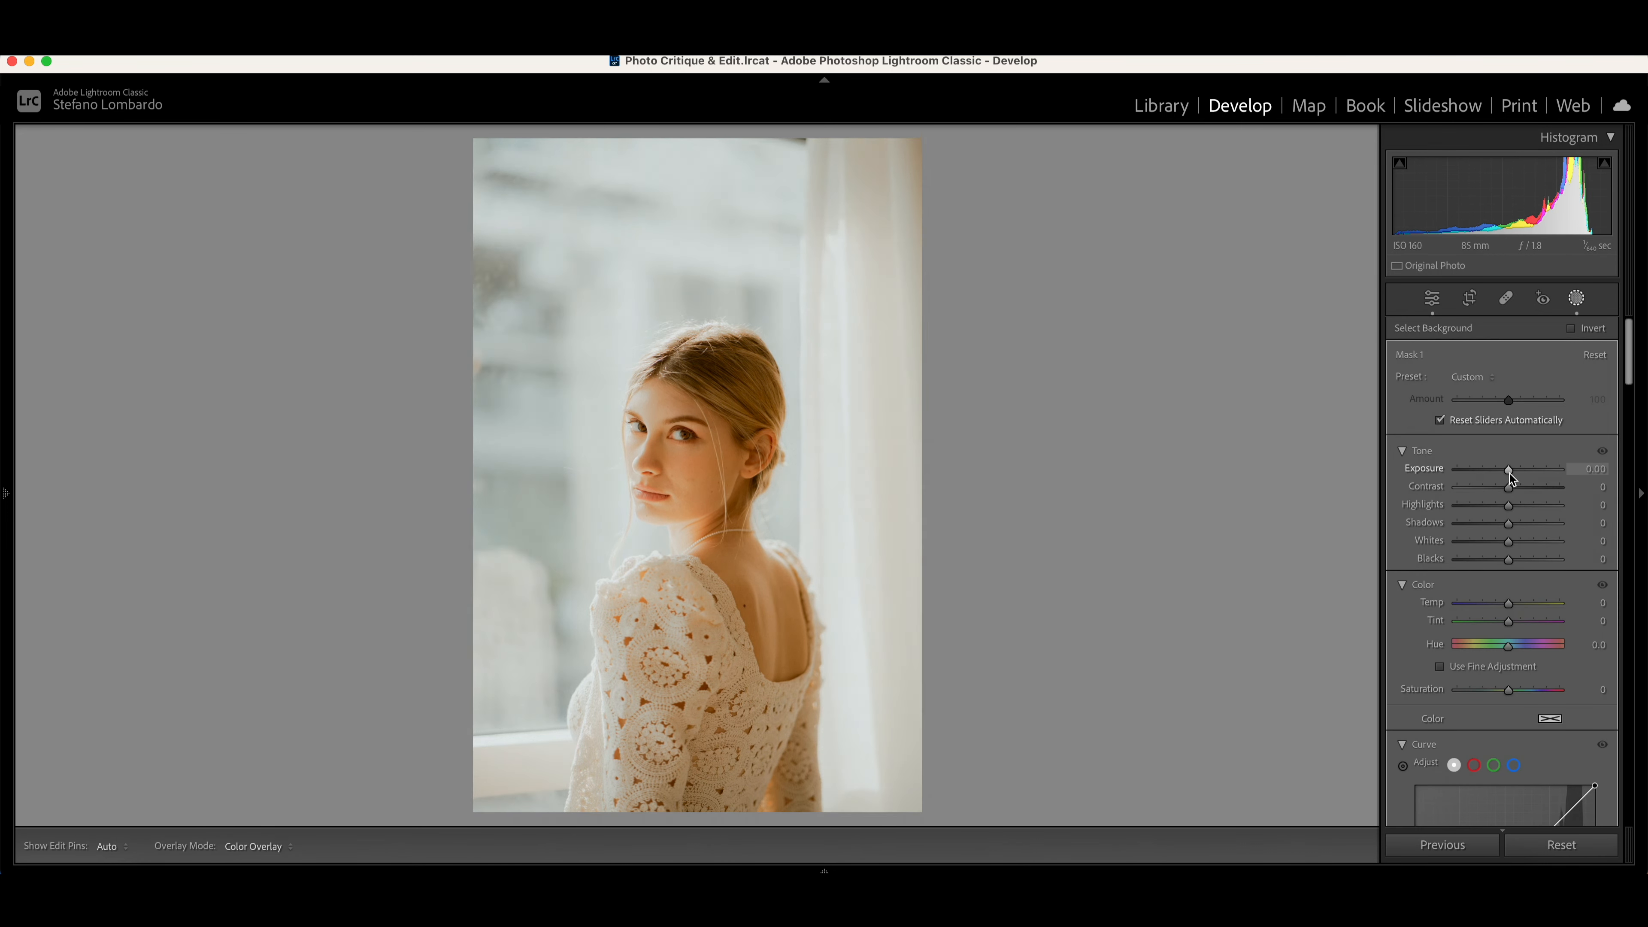
pyautogui.moveTo(1508, 473); pyautogui.dragTo(1501, 475)
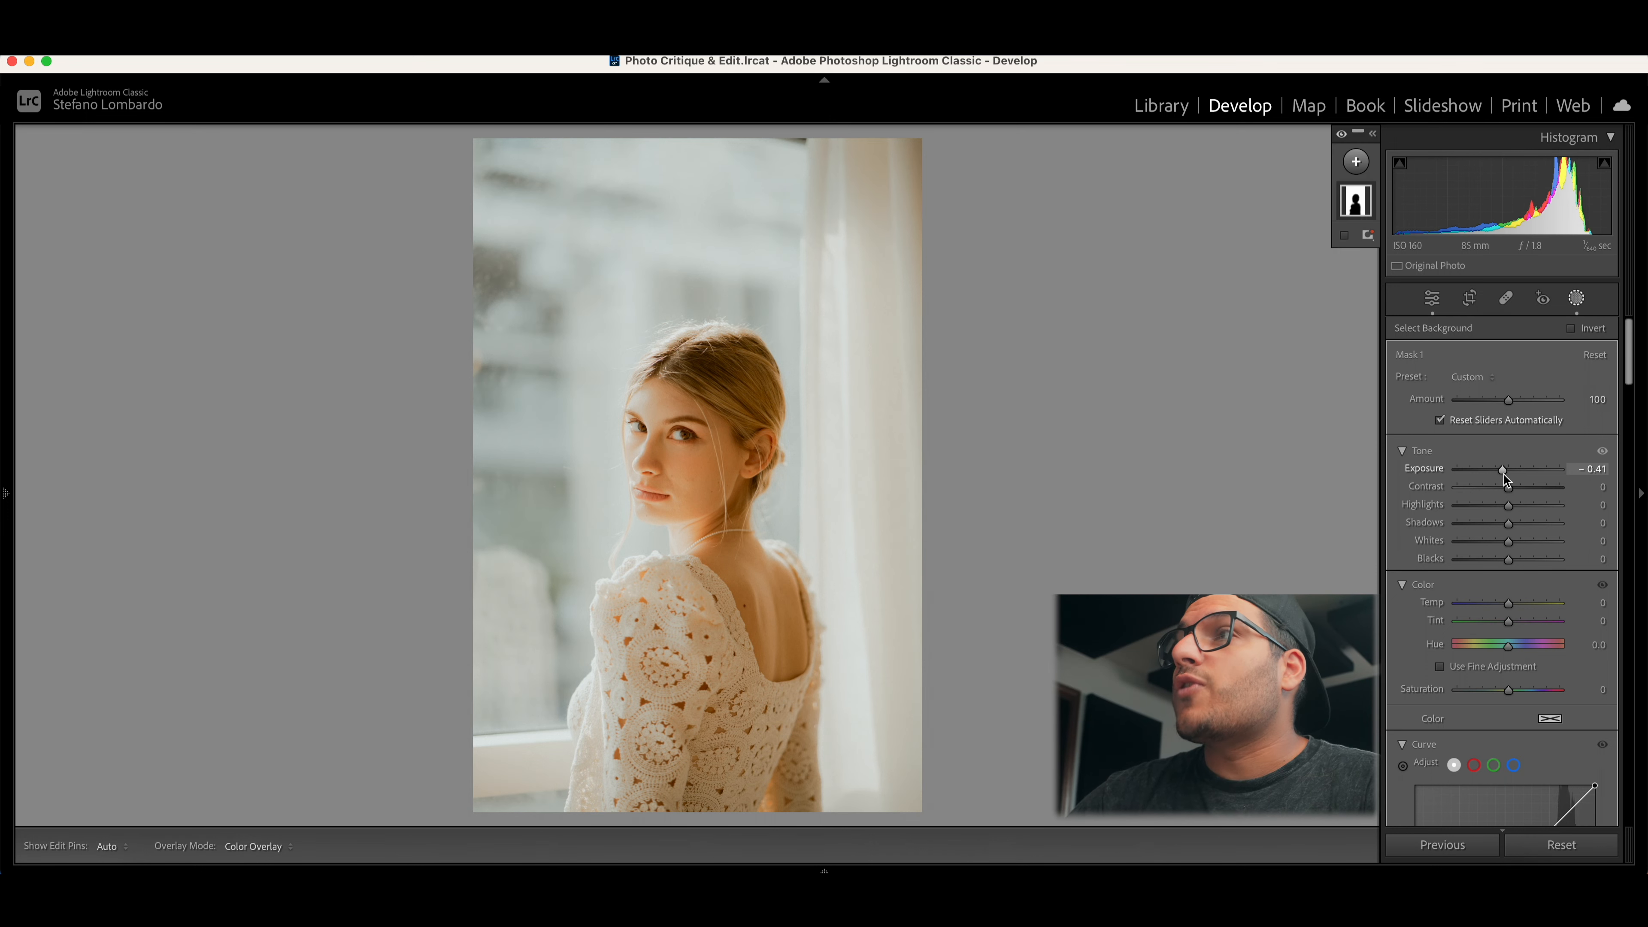
pyautogui.moveTo(1508, 450); pyautogui.dragTo(1508, 451)
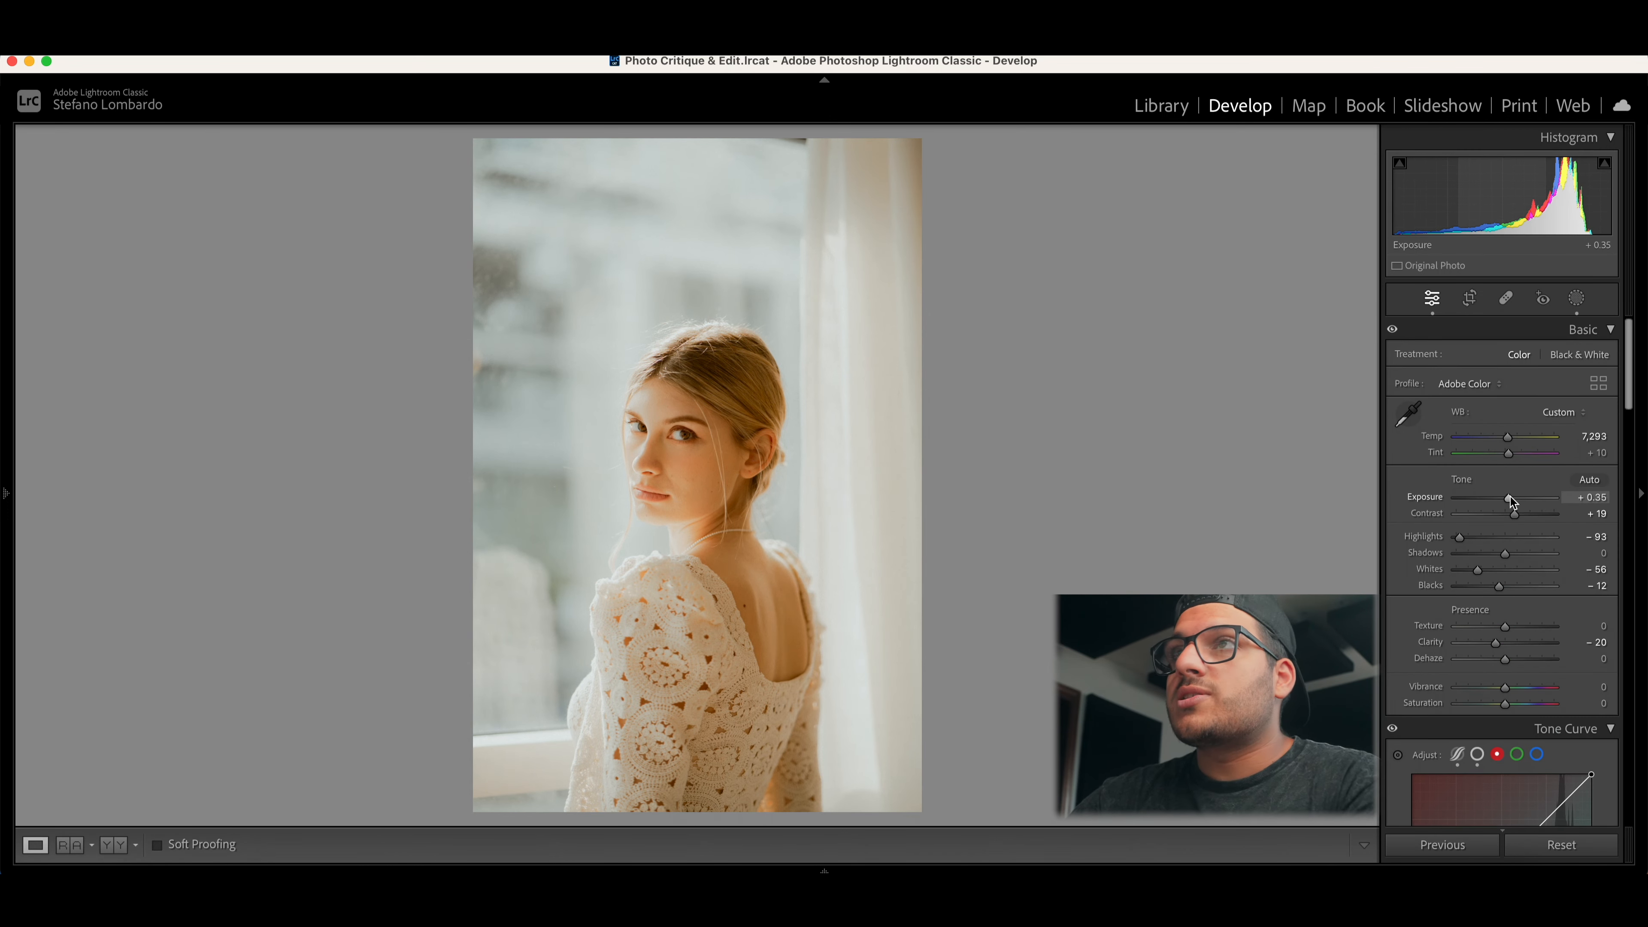
# Step: Crop the window portrait tighter at the original aspect to remove its dark upper edge, and shift the framing so the woman sits slightly further right
pyautogui.moveTo(798, 148); pyautogui.dragTo(842, 243)
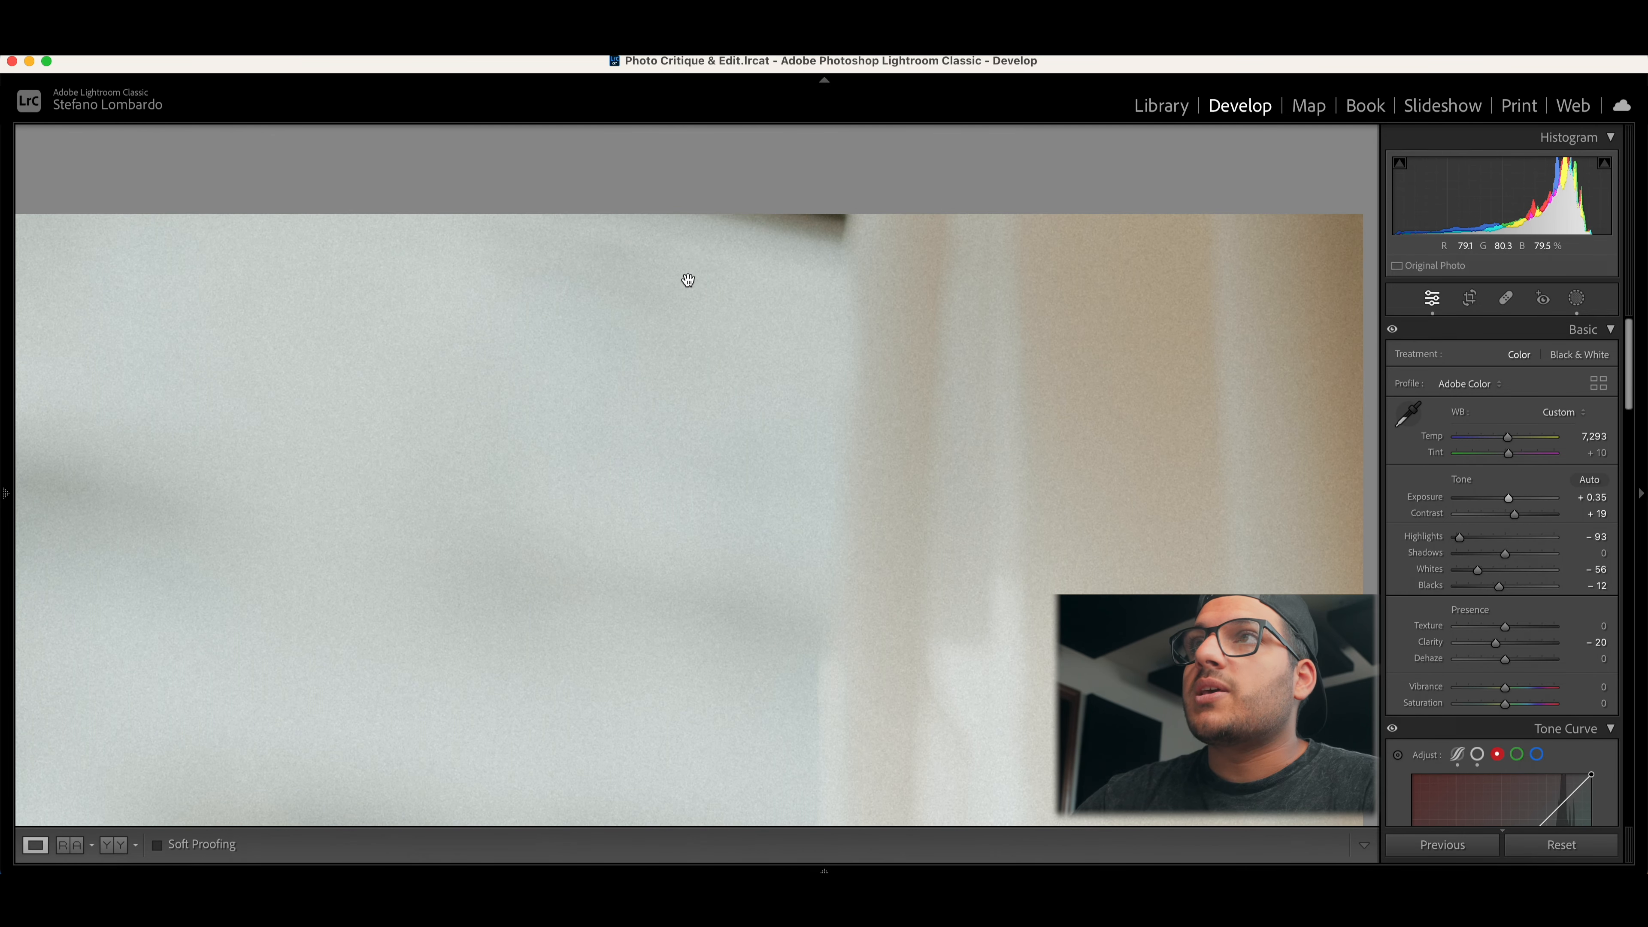
pyautogui.click(816, 250)
pyautogui.click(1469, 299)
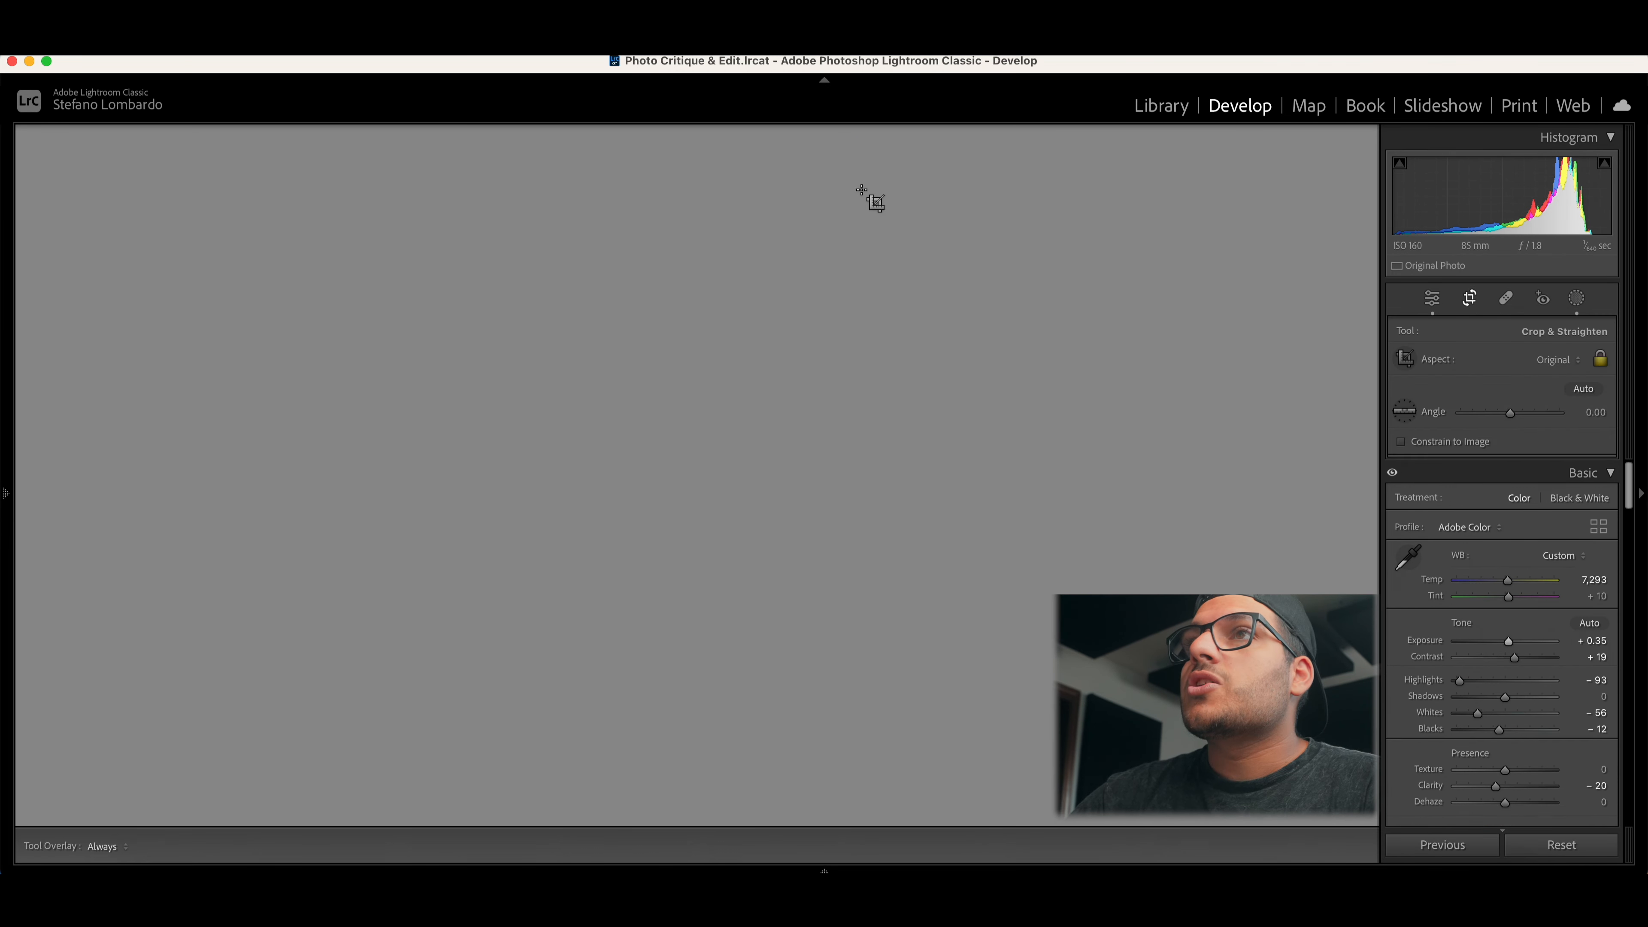
pyautogui.moveTo(696, 138); pyautogui.dragTo(700, 186)
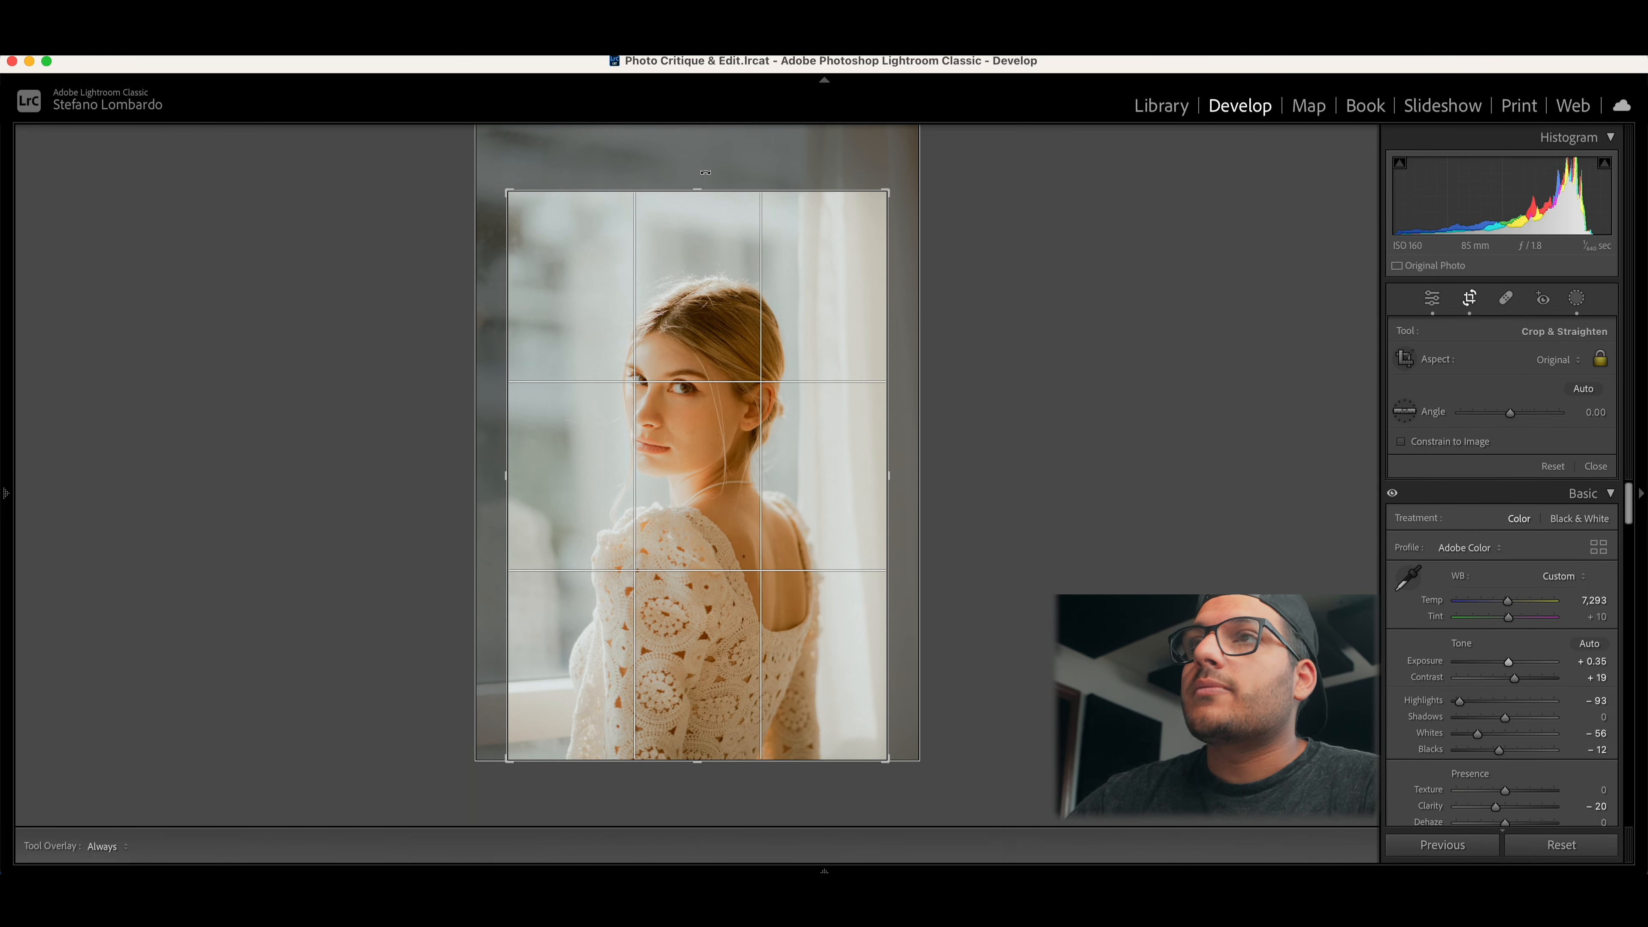
pyautogui.press('Return')
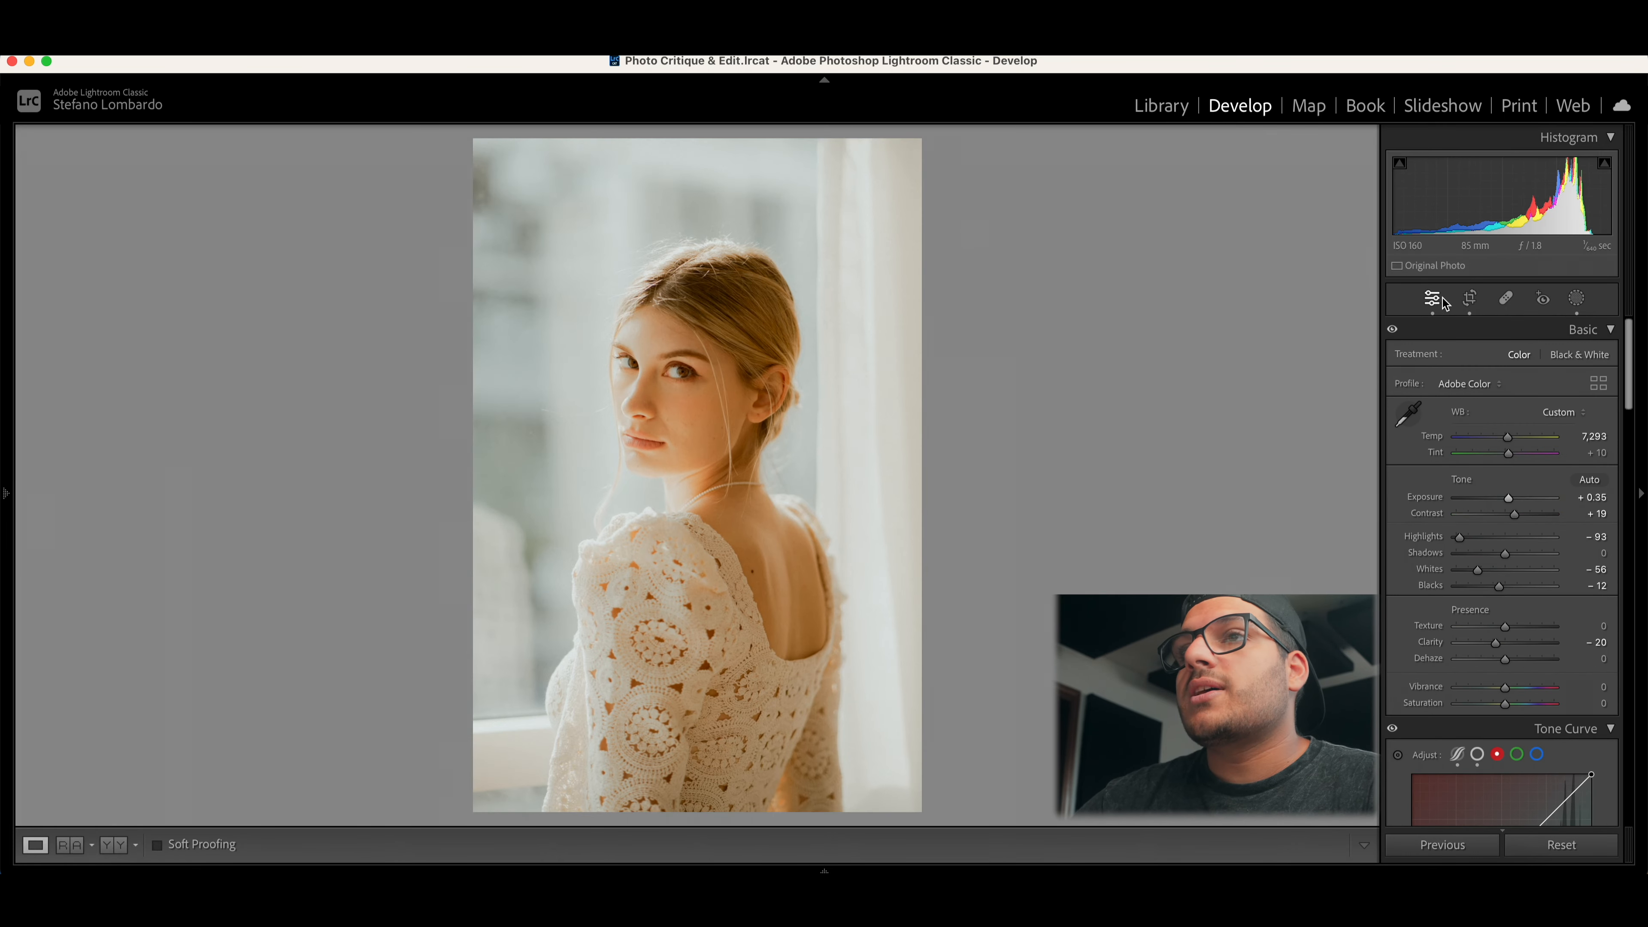
pyautogui.click(1469, 298)
pyautogui.moveTo(713, 437); pyautogui.dragTo(721, 437)
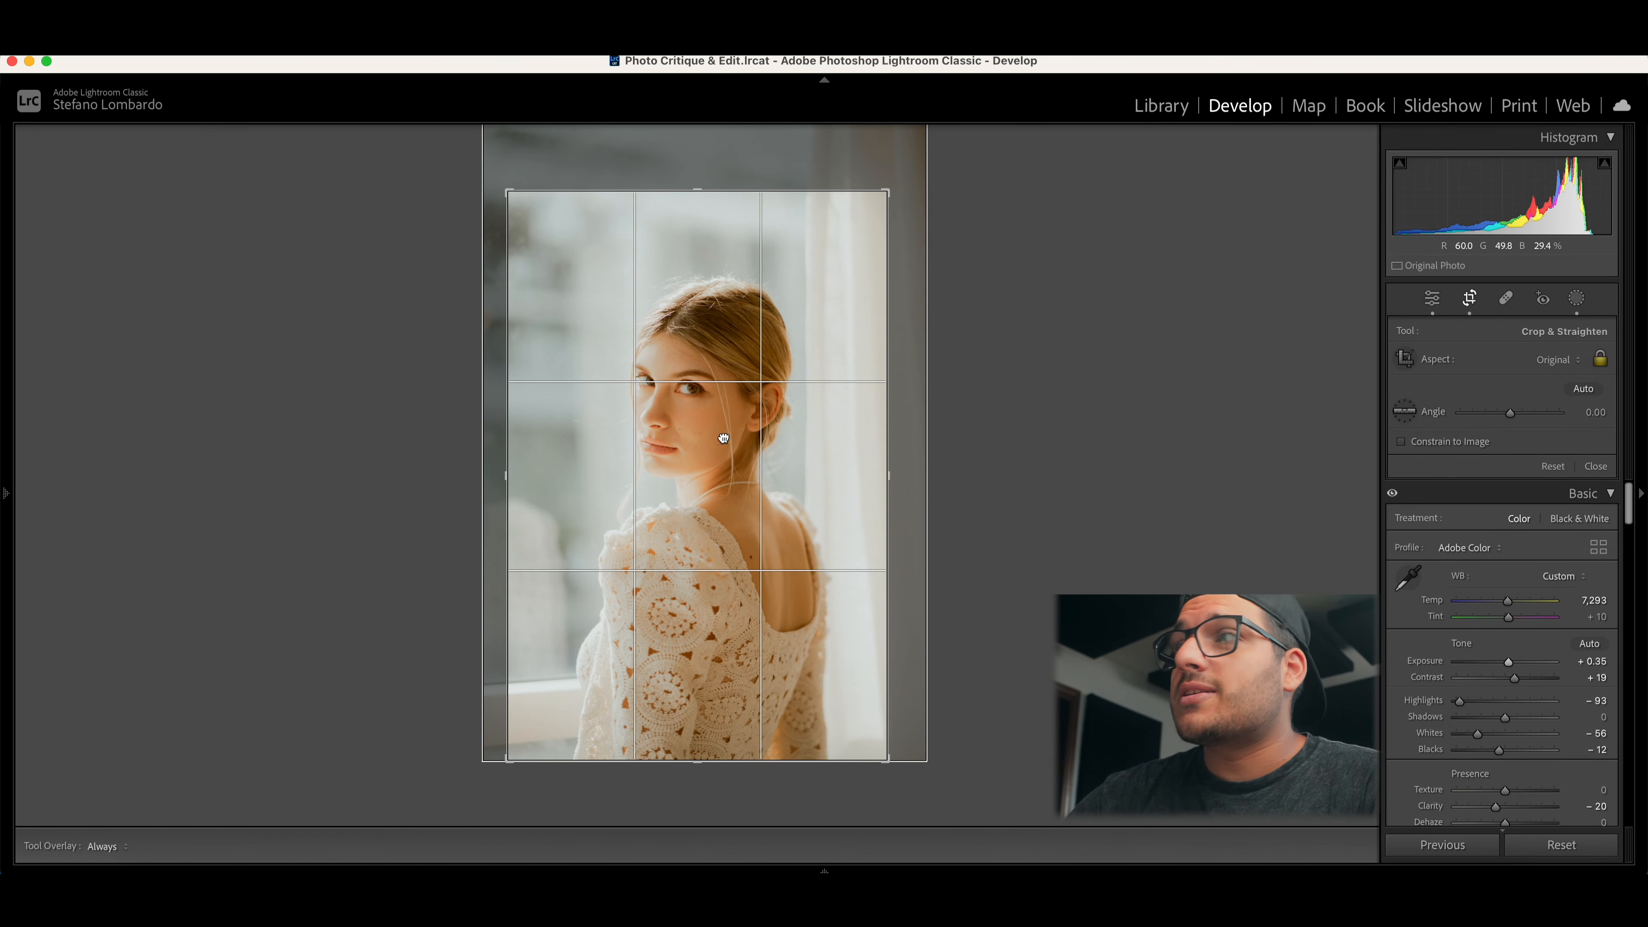
pyautogui.press('Return')
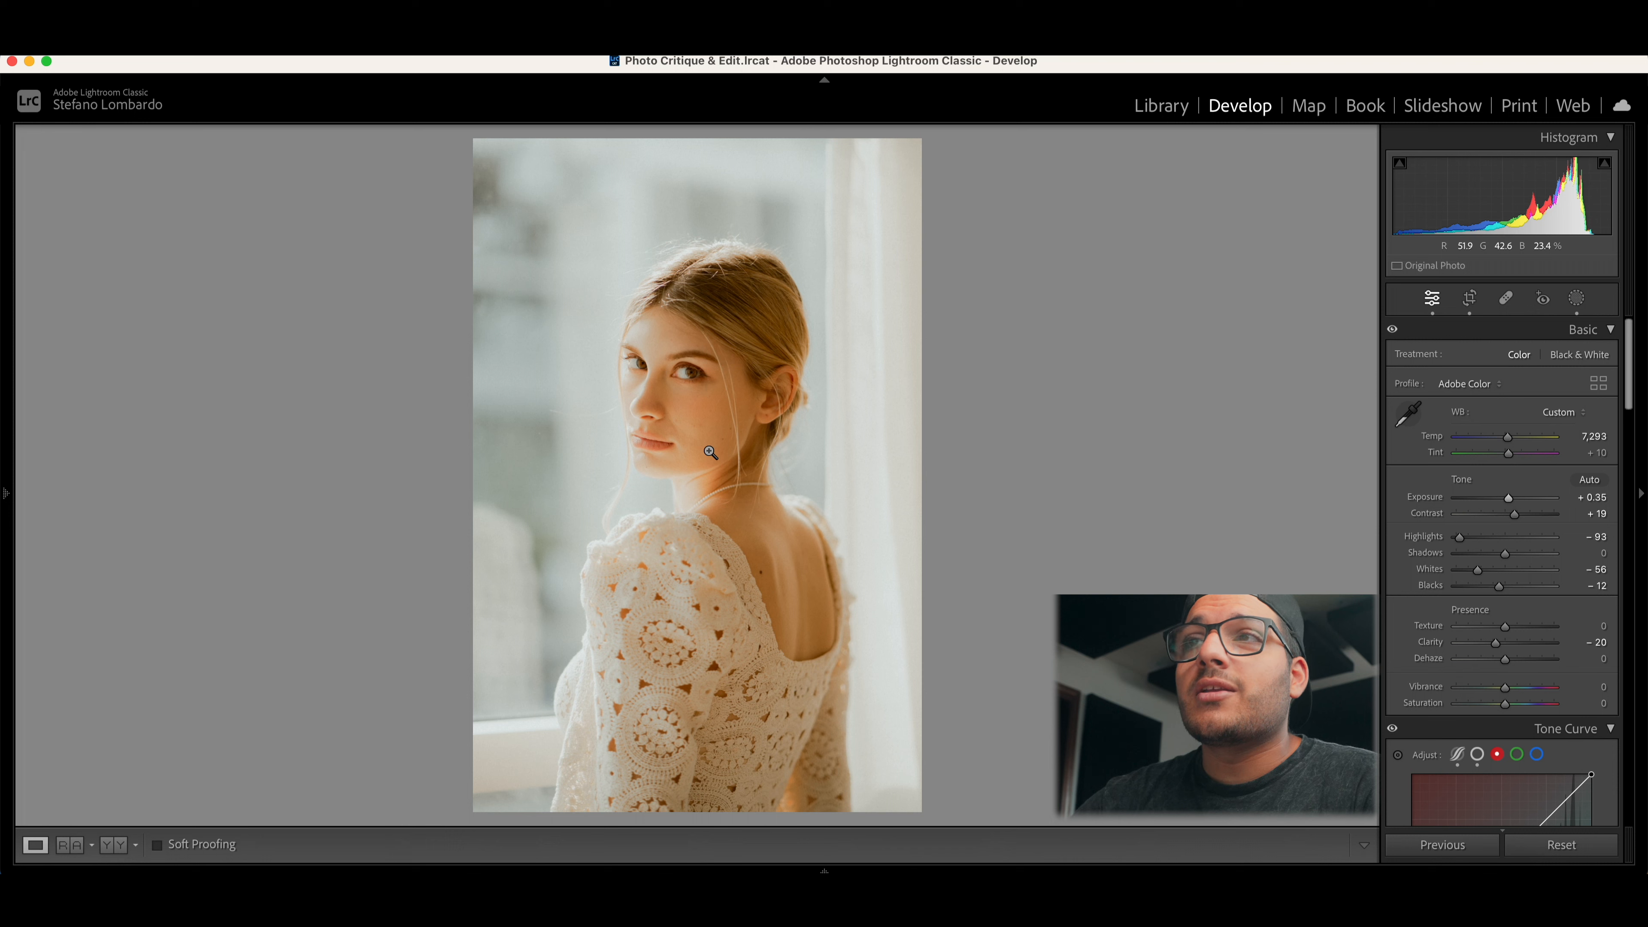
# Step: Compare the window portrait before and after the edits, and examine the top of the woman's hair up close
pyautogui.press('\\')
pyautogui.press('\\')
pyautogui.press('\\')
pyautogui.press('\\')
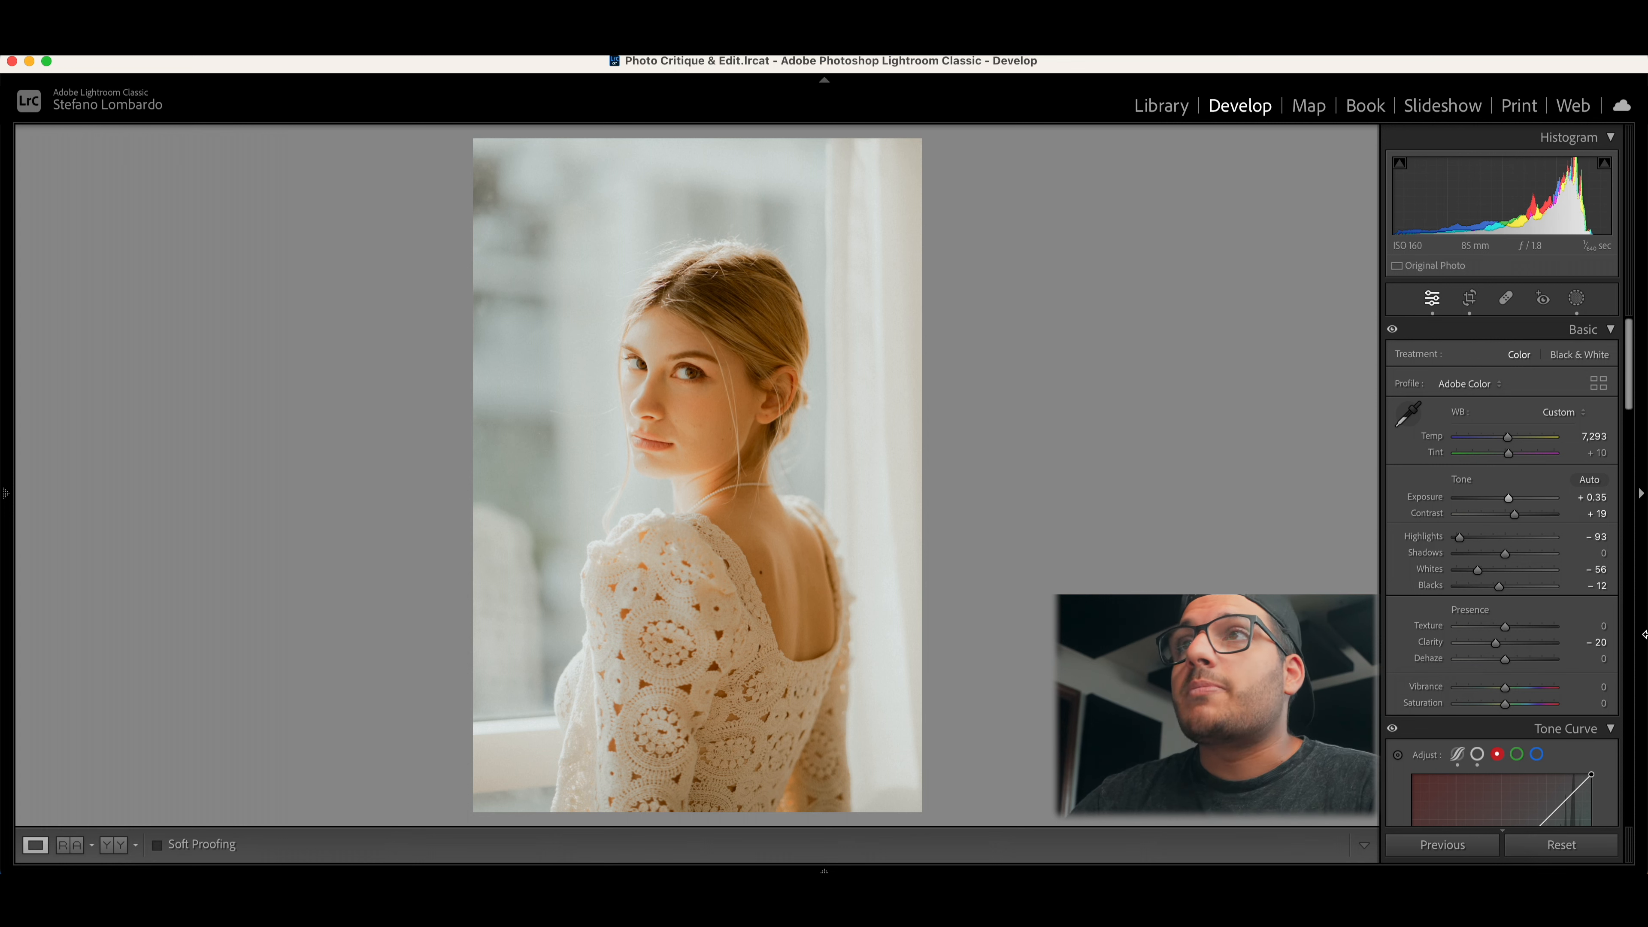
pyautogui.scroll(-4, 1431, 659)
pyautogui.scroll(4, 1430, 659)
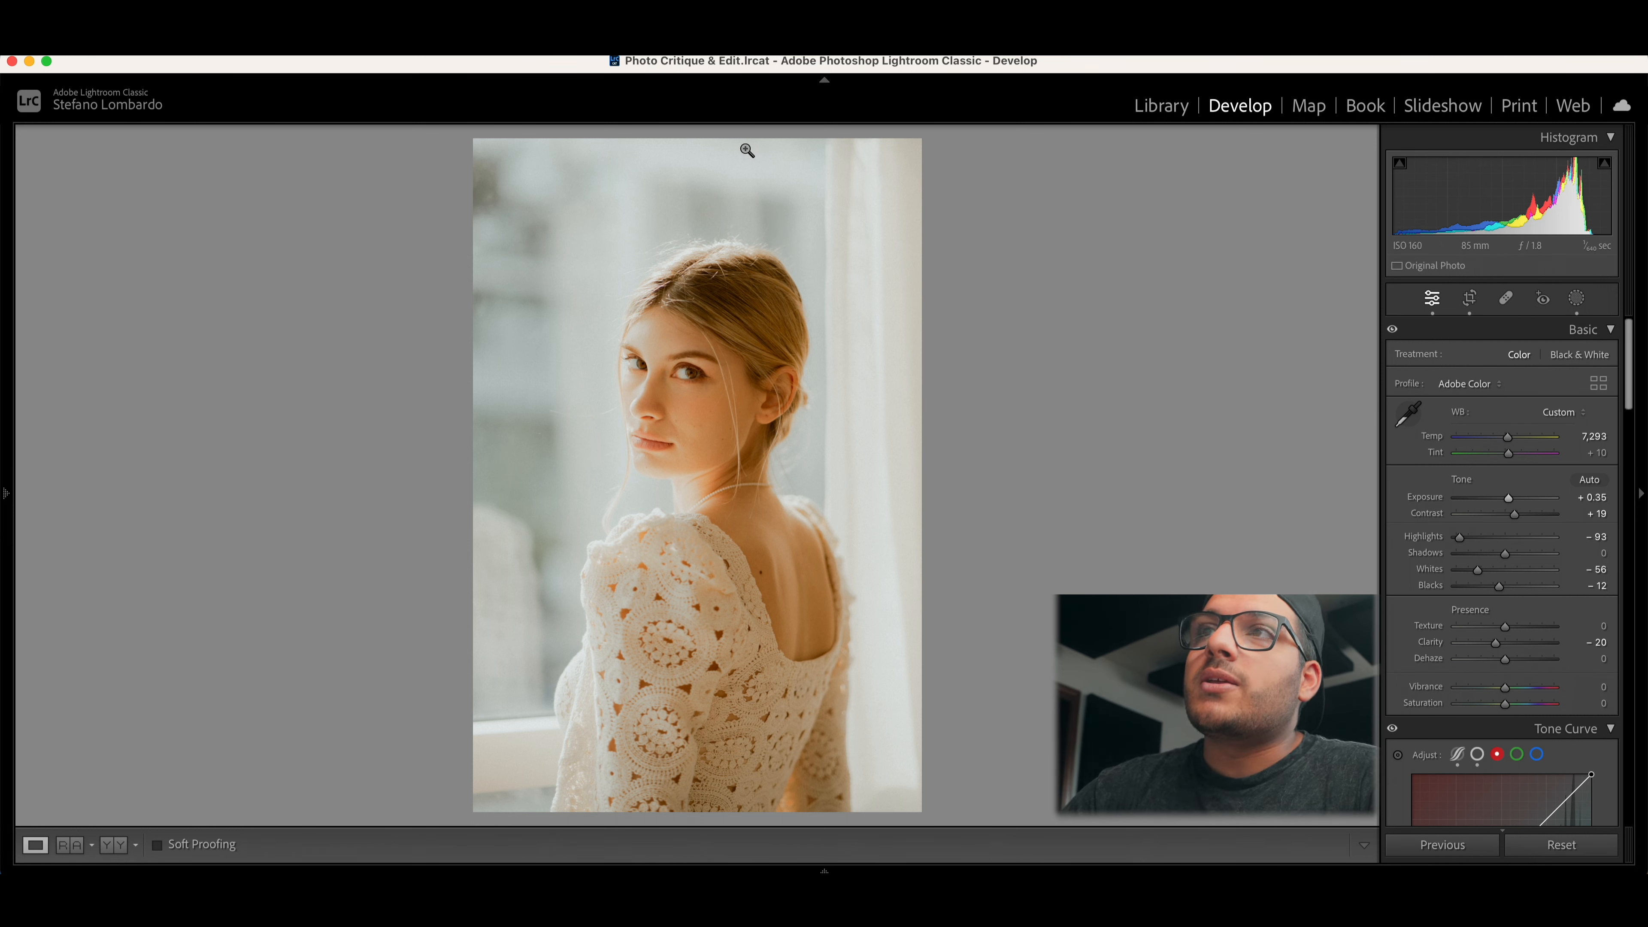
pyautogui.click(700, 236)
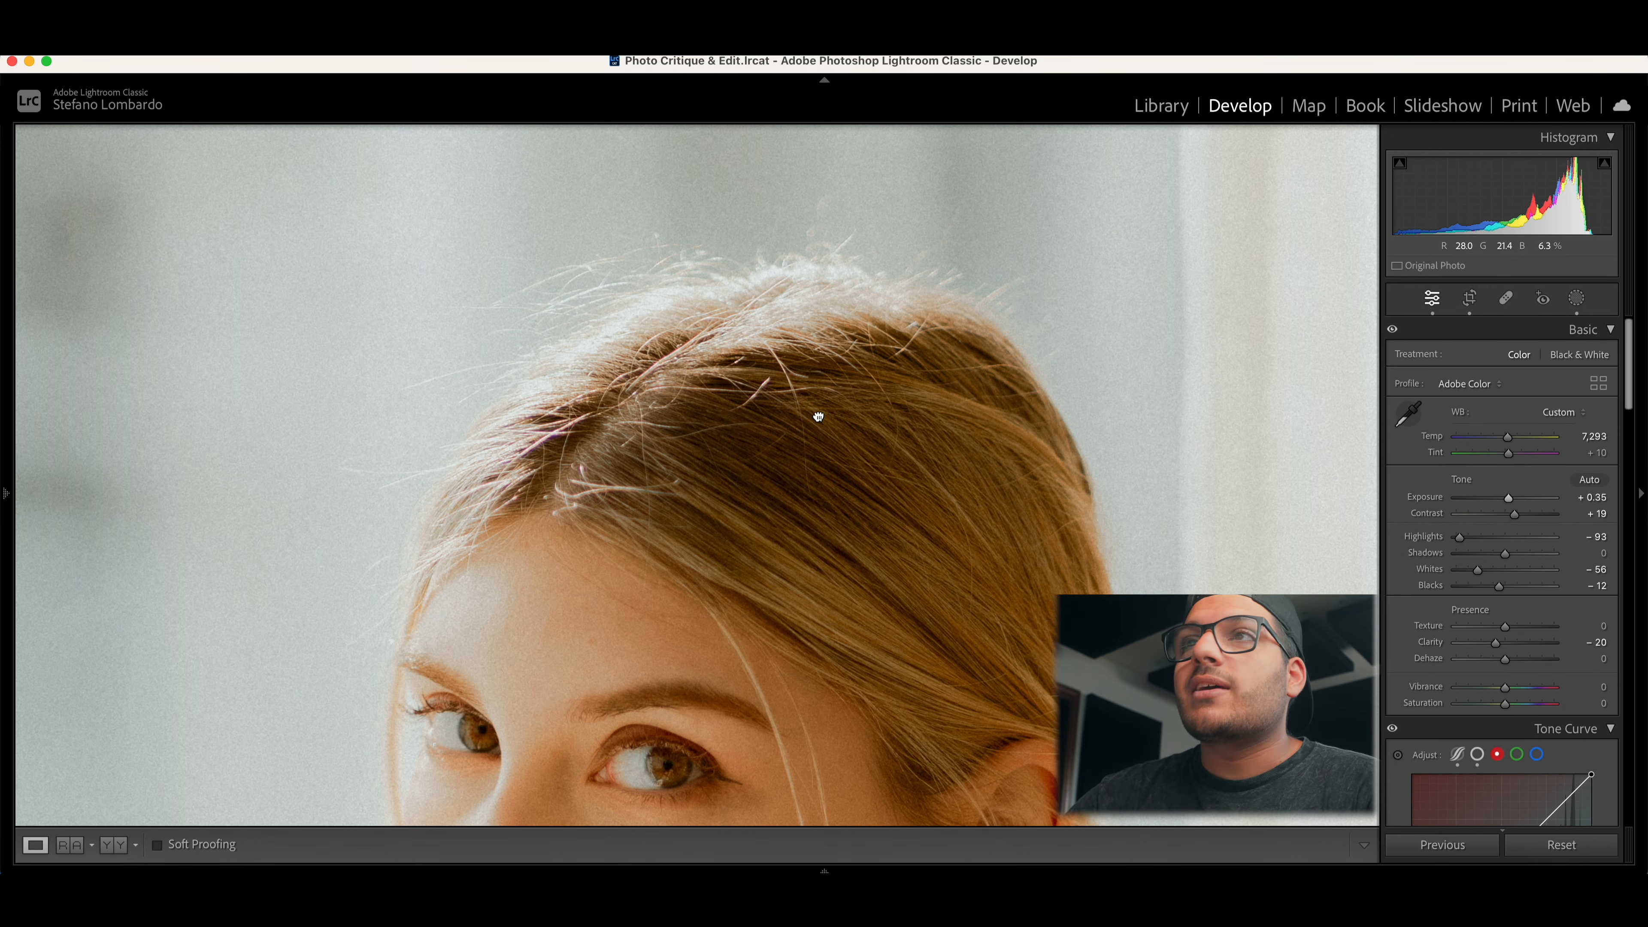
pyautogui.moveTo(818, 416); pyautogui.dragTo(813, 449)
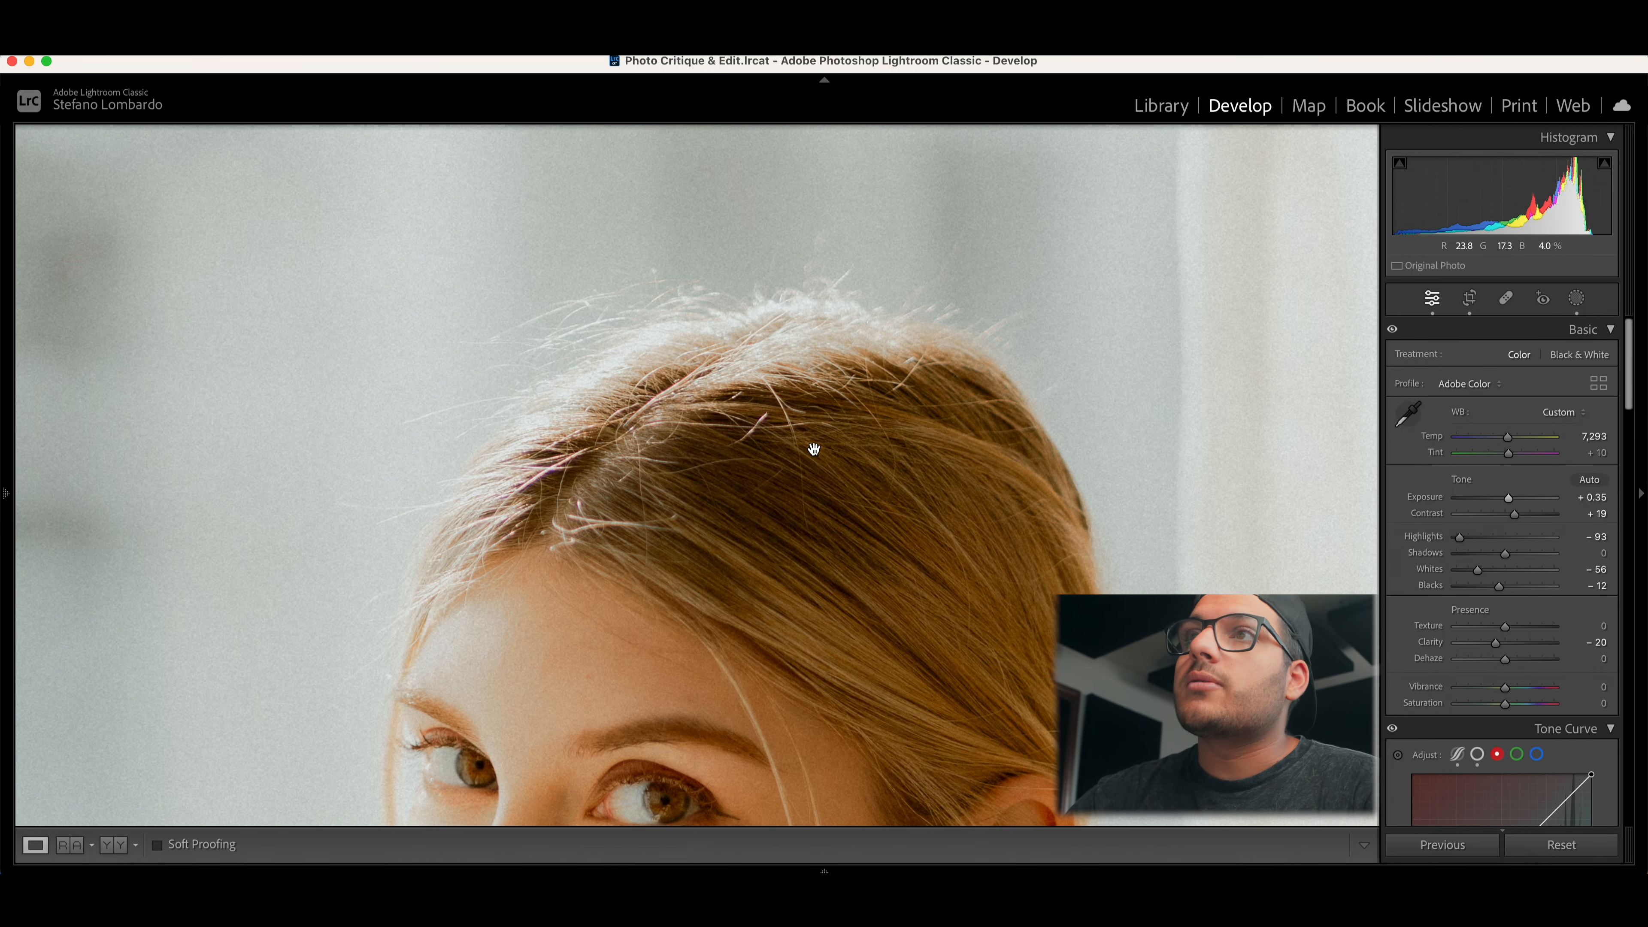
pyautogui.click(821, 442)
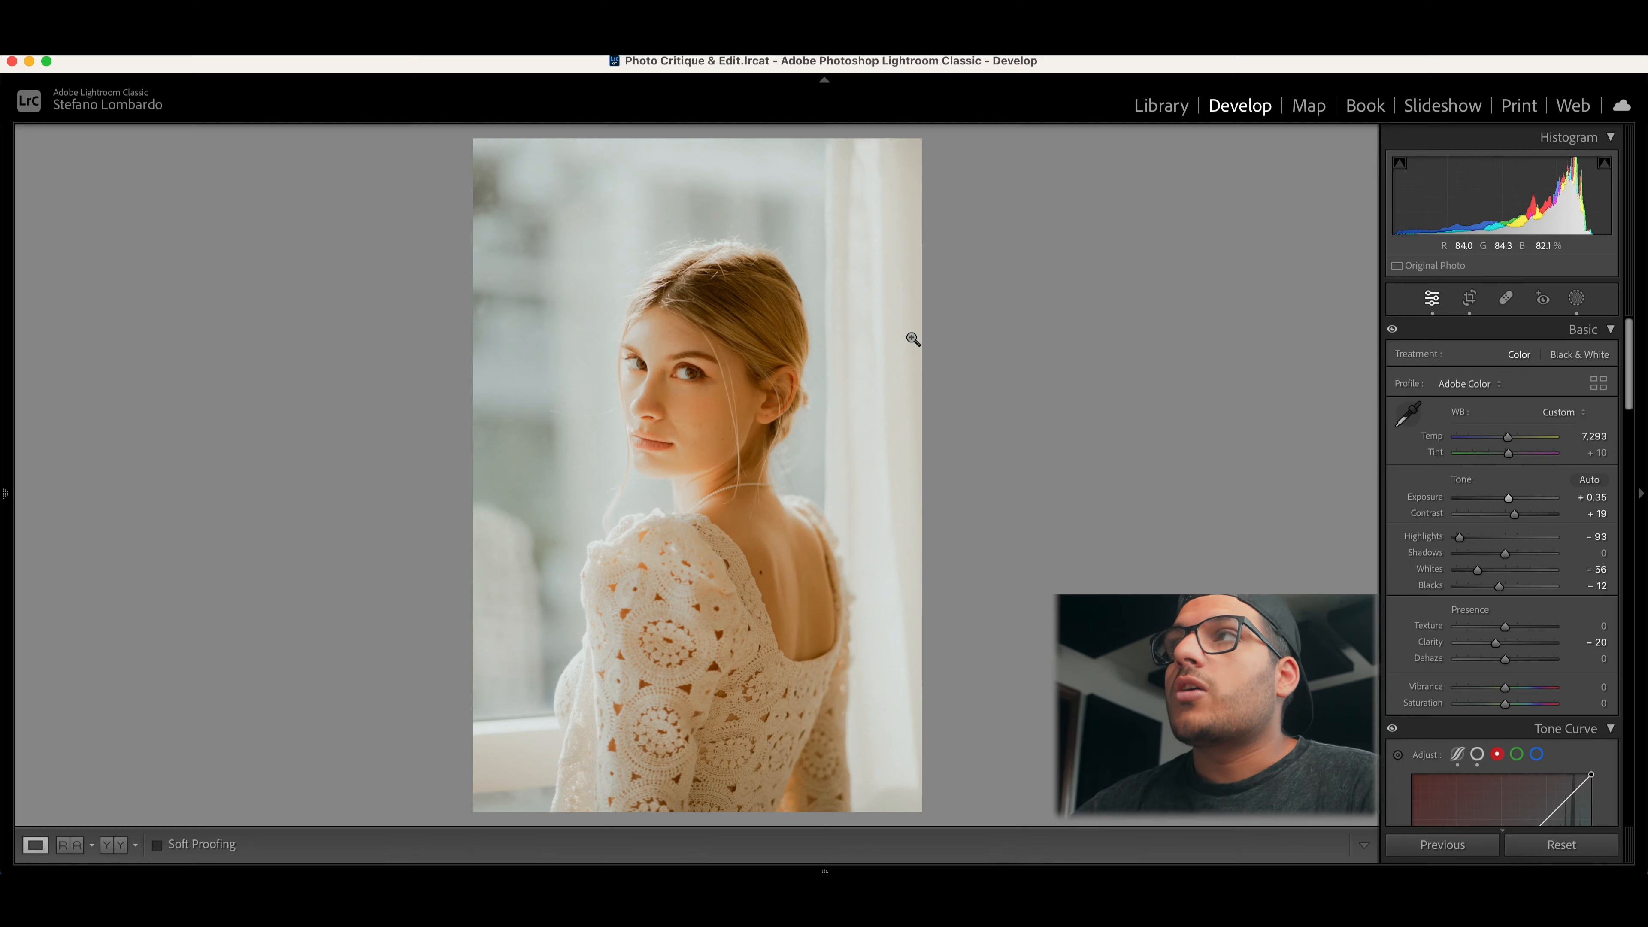
# Step: Open the next submission, the woman in the lupine field, and examine her face up close
pyautogui.press('Right')
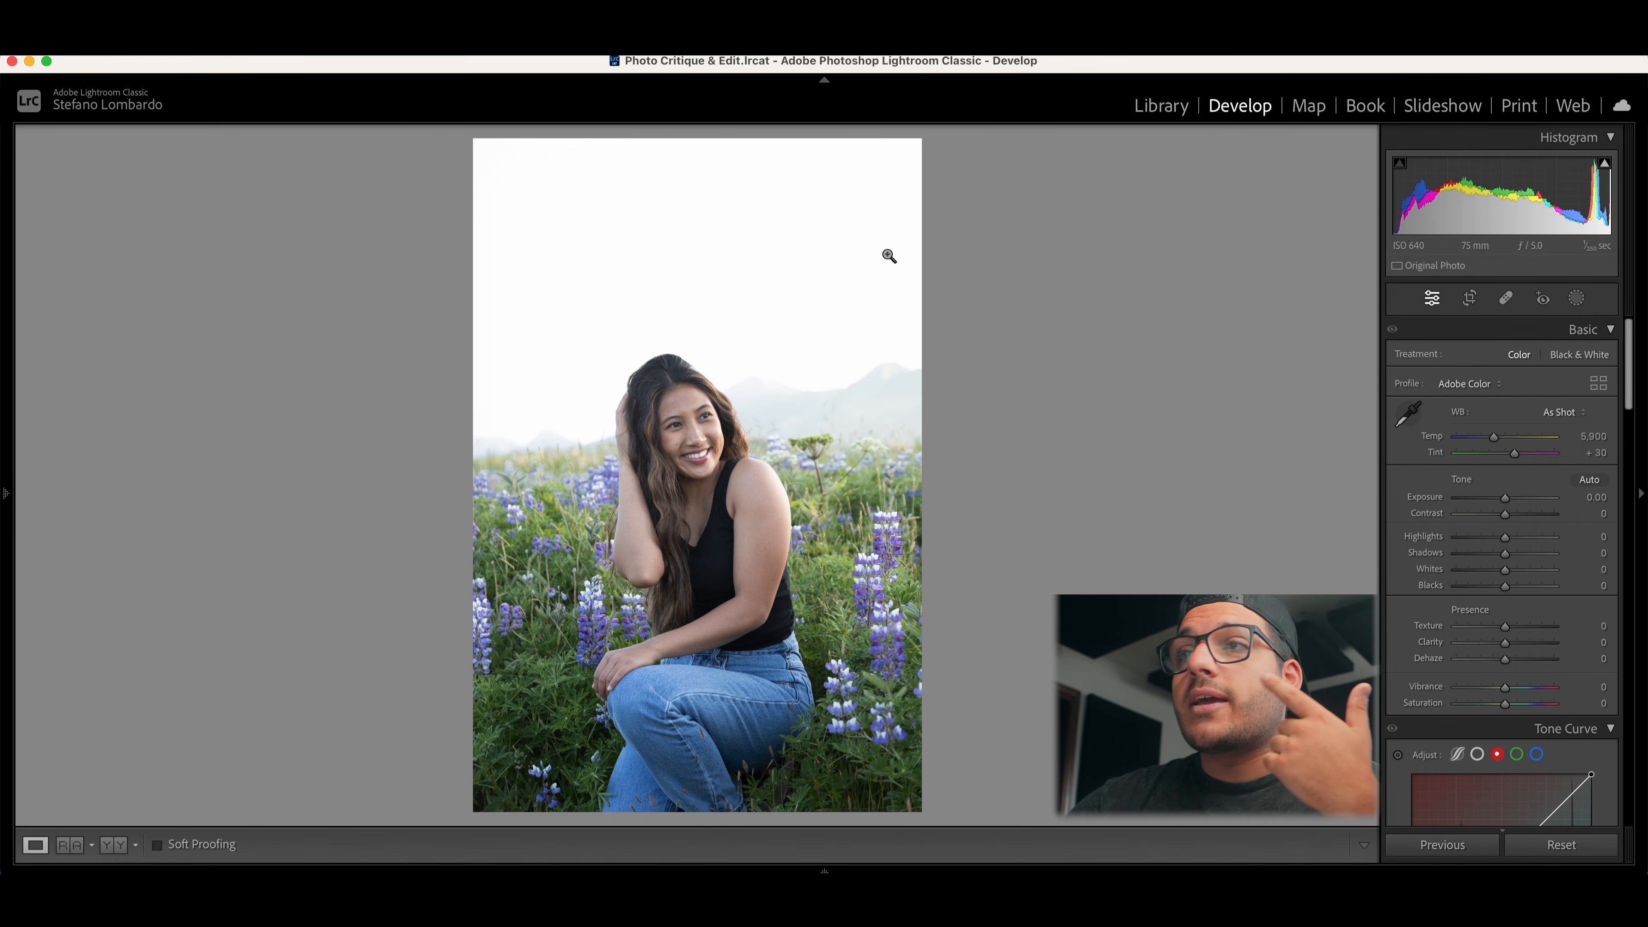
pyautogui.click(702, 422)
pyautogui.moveTo(819, 421); pyautogui.dragTo(834, 388)
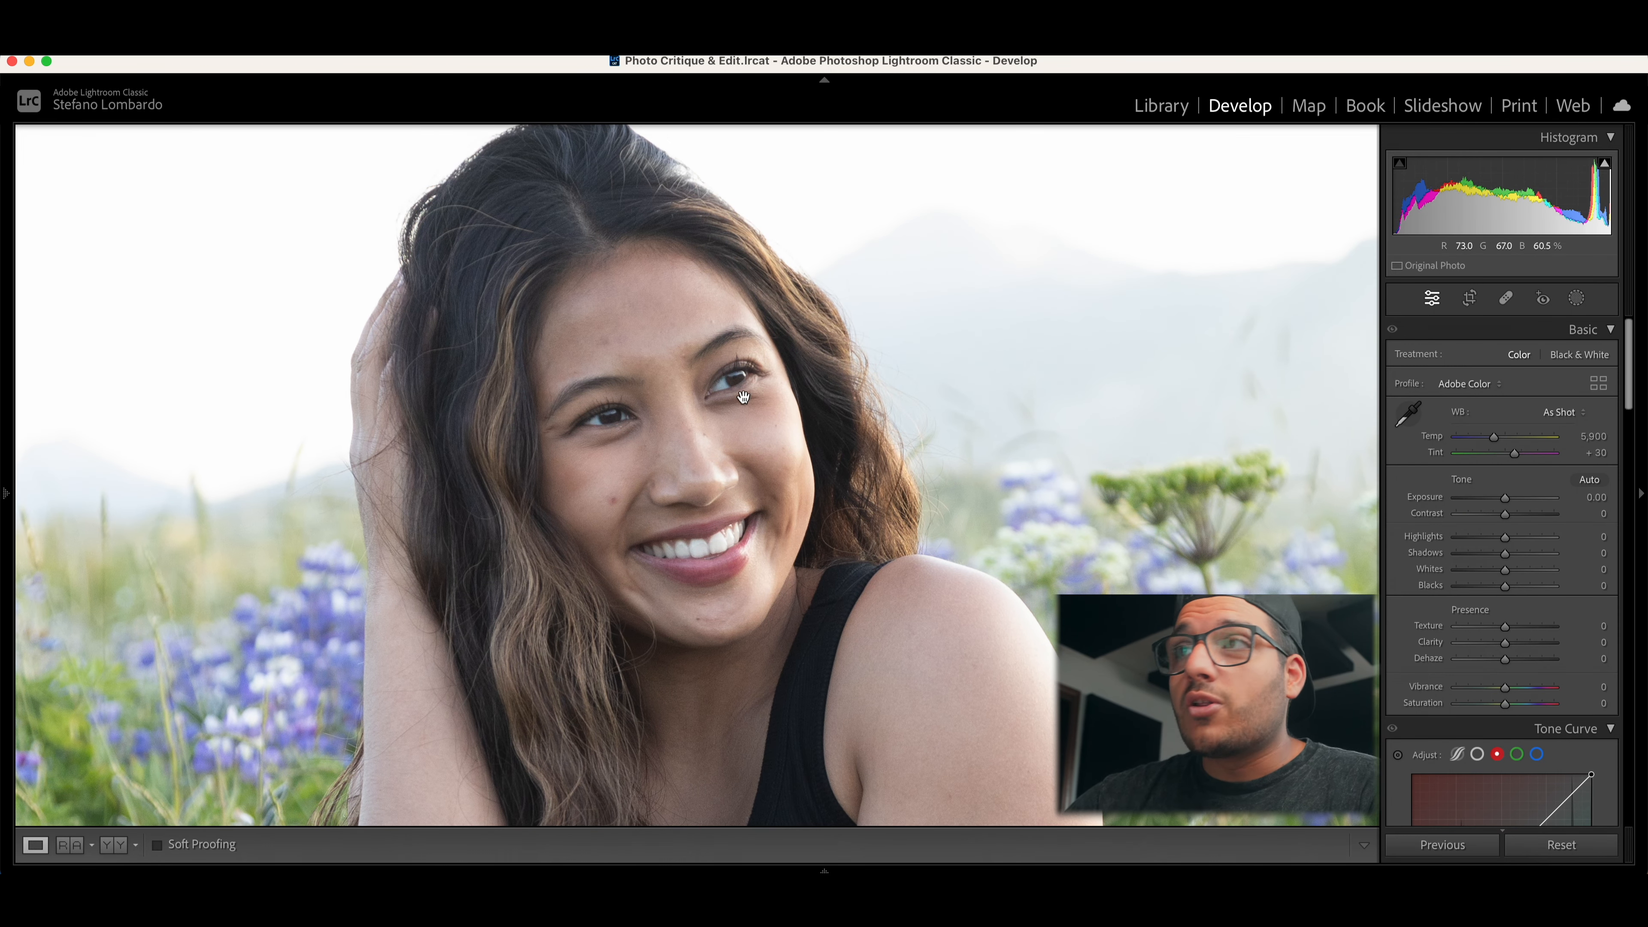
pyautogui.click(840, 403)
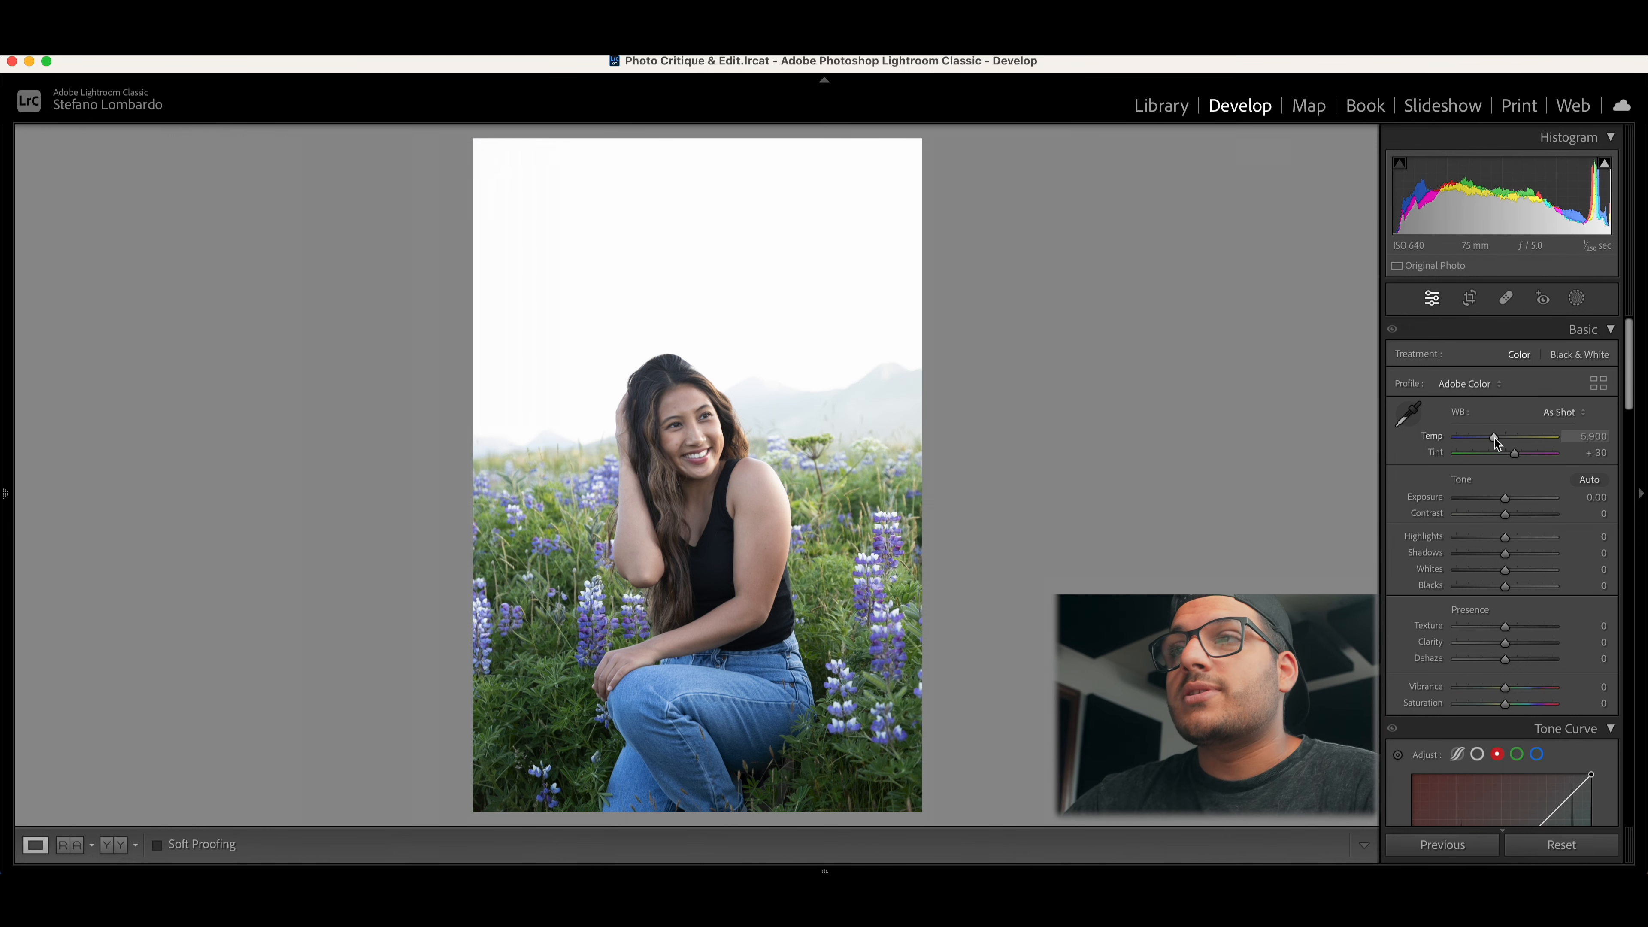
# Step: Set the field portrait's temperature to 7,366, exposure to +0.25, highlights −84, shadows +16, whites −13, blacks −36 and clarity −20
pyautogui.moveTo(1494, 438); pyautogui.dragTo(1508, 438)
pyautogui.moveTo(1504, 497); pyautogui.dragTo(1507, 497)
pyautogui.moveTo(1504, 642); pyautogui.dragTo(1496, 644)
pyautogui.moveTo(1505, 536); pyautogui.dragTo(1499, 572)
pyautogui.moveTo(1504, 585); pyautogui.dragTo(1486, 589)
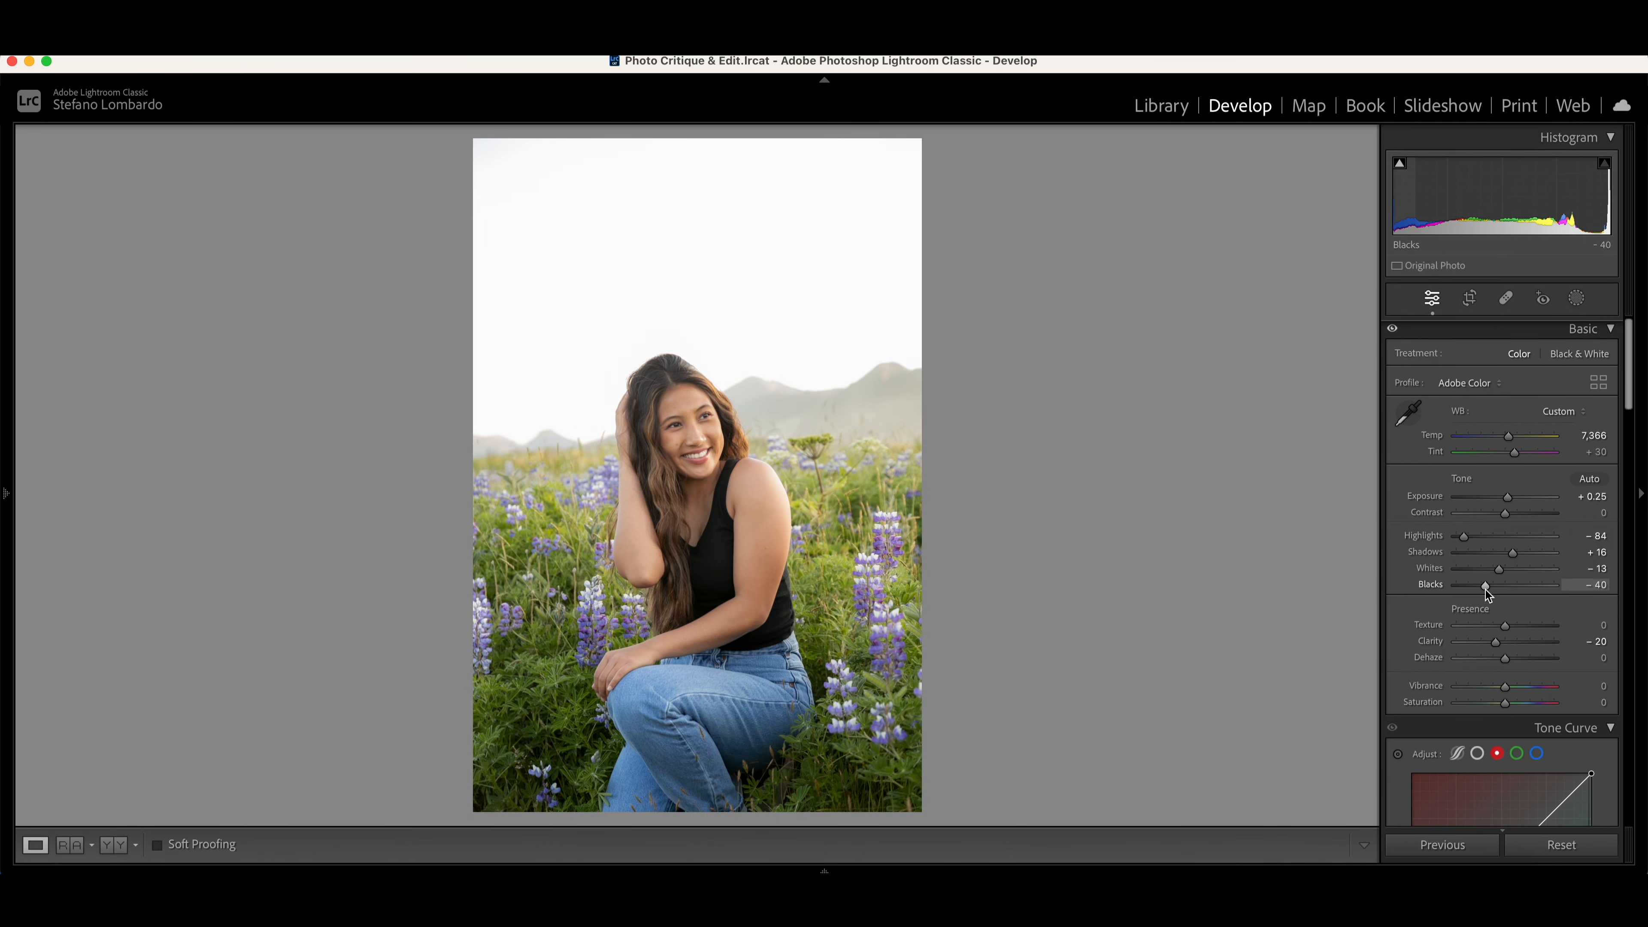
# Step: Lower the white end of the tone curve slightly and set the blue channel's midpoint to input 127, output 123
pyautogui.scroll(-5, 1420, 637)
pyautogui.moveTo(1591, 533); pyautogui.dragTo(1590, 539)
pyautogui.moveTo(1456, 670); pyautogui.dragTo(1501, 626)
pyautogui.click(1535, 511)
# Step: Shift the colour calibration with blue primary hue at −9 and green primary hue at +24
pyautogui.scroll(-20, 1388, 538)
pyautogui.moveTo(1505, 791); pyautogui.dragTo(1499, 790)
pyautogui.moveTo(1504, 735); pyautogui.dragTo(1518, 736)
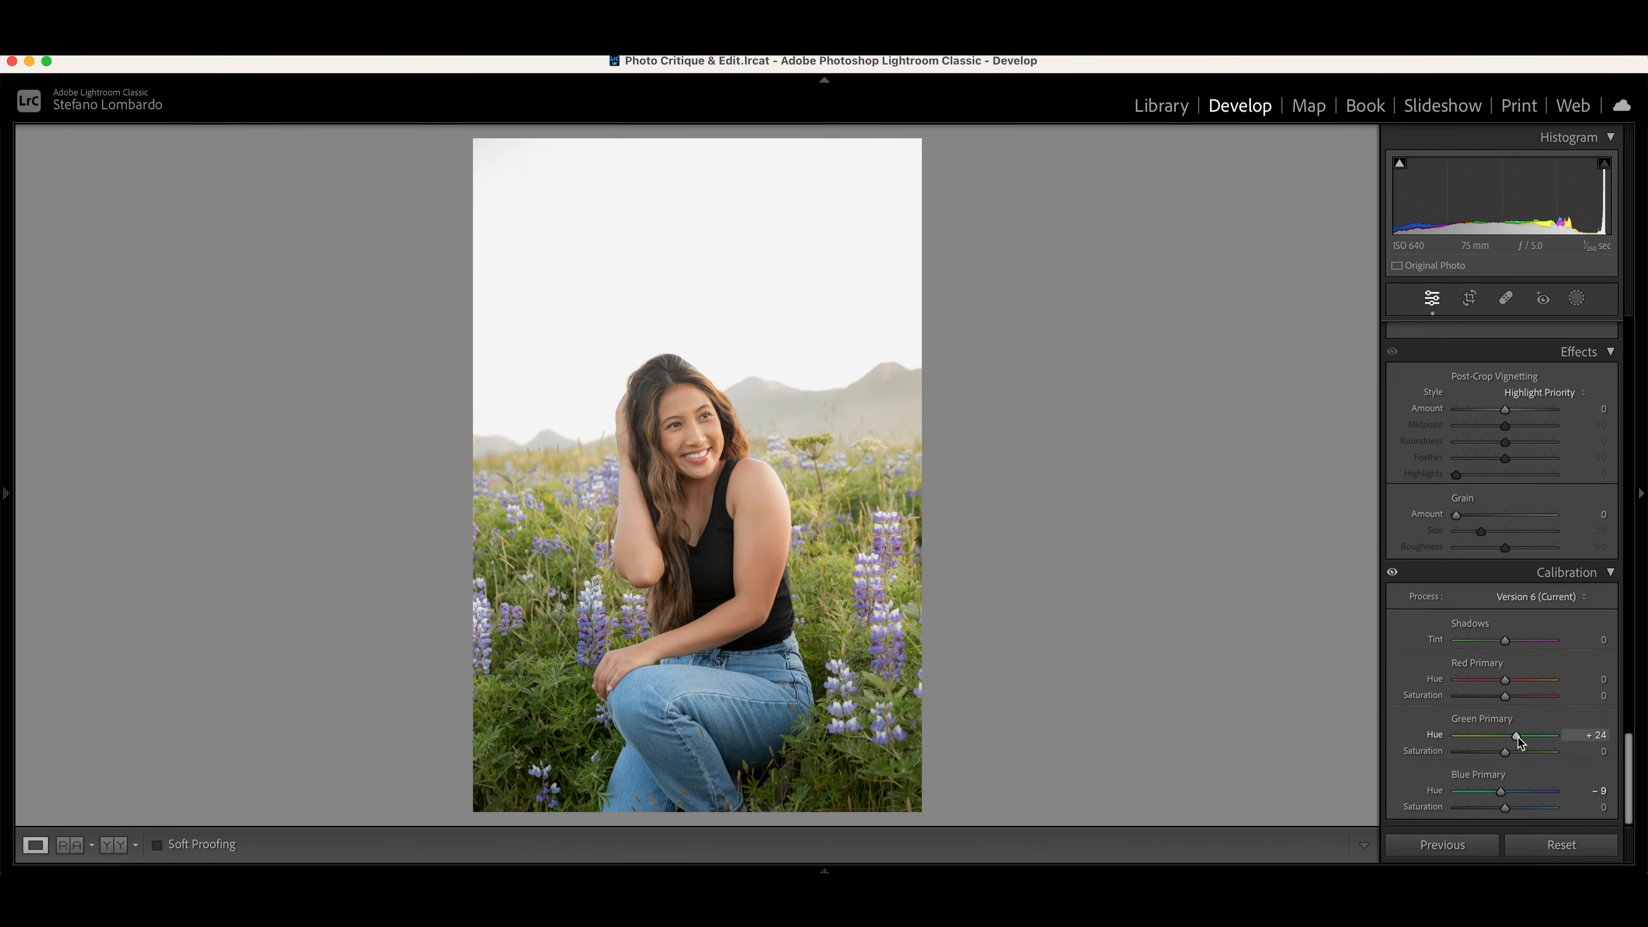
# Step: Add grain with an amount of 26 and check its effect on the woman's face up close
pyautogui.scroll(4, 1508, 737)
pyautogui.moveTo(1456, 689); pyautogui.dragTo(1492, 690)
pyautogui.click(674, 428)
pyautogui.click(1313, 641)
# Step: Color grade the shadows green at hue 94 and saturation 21, and tint the highlights slightly yellow
pyautogui.scroll(15, 1498, 689)
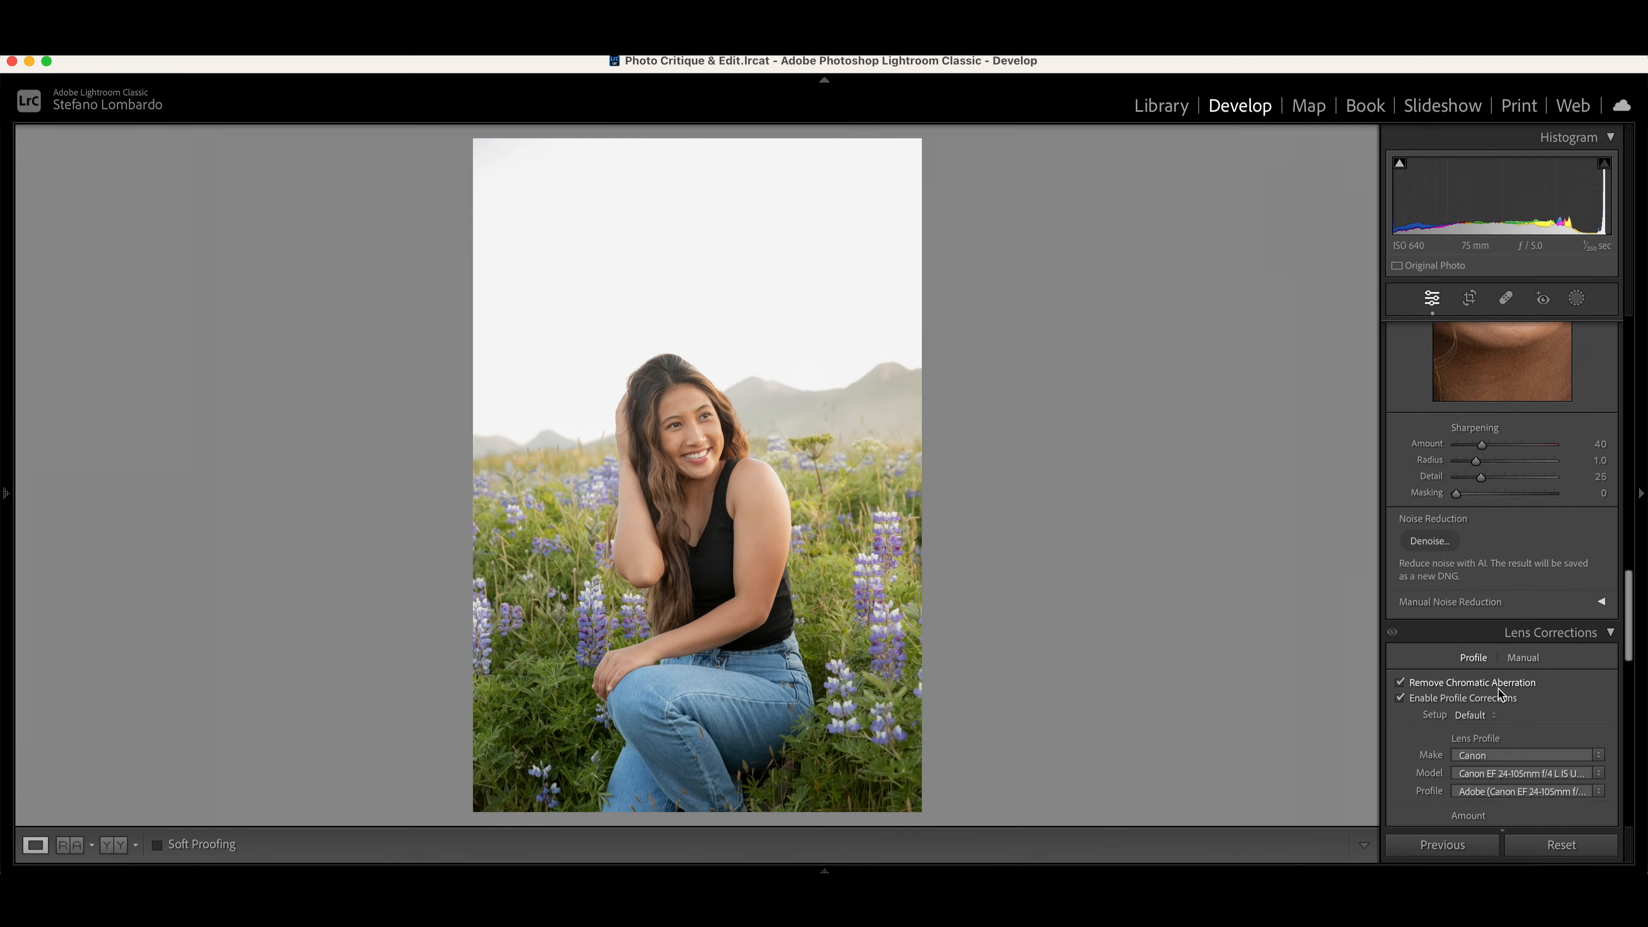
pyautogui.moveTo(1447, 583); pyautogui.dragTo(1453, 577)
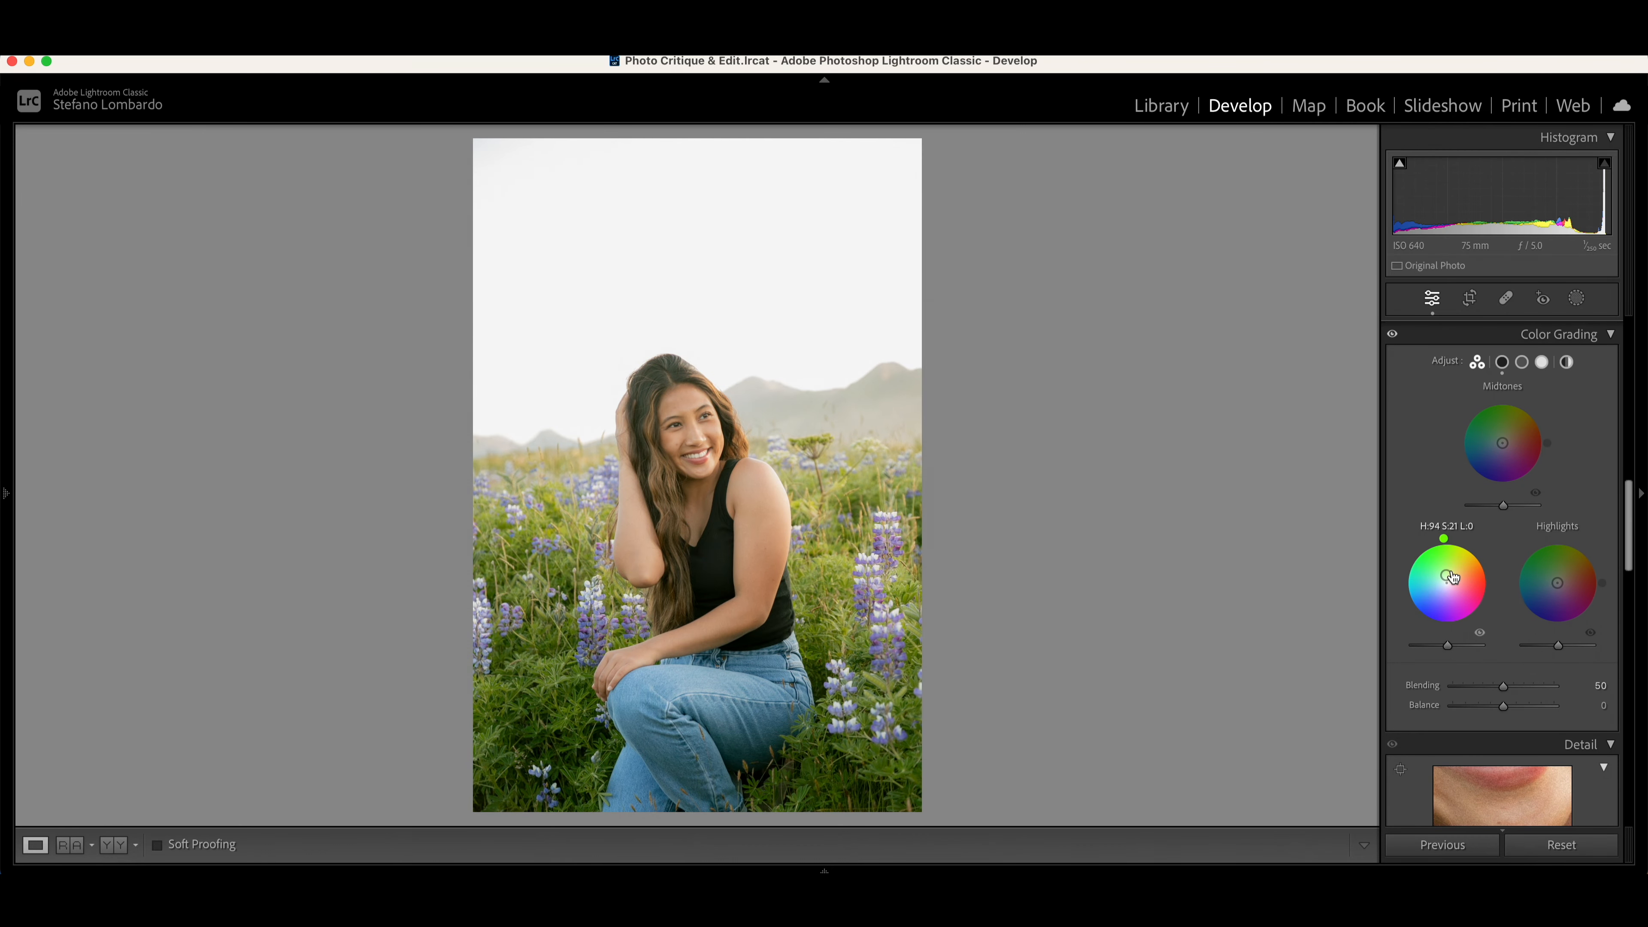
pyautogui.moveTo(1557, 583); pyautogui.dragTo(1558, 579)
pyautogui.moveTo(1511, 465); pyautogui.dragTo(1499, 439)
# Step: Set the sharpening amount to 44 with masking at 43
pyautogui.scroll(-5, 1454, 588)
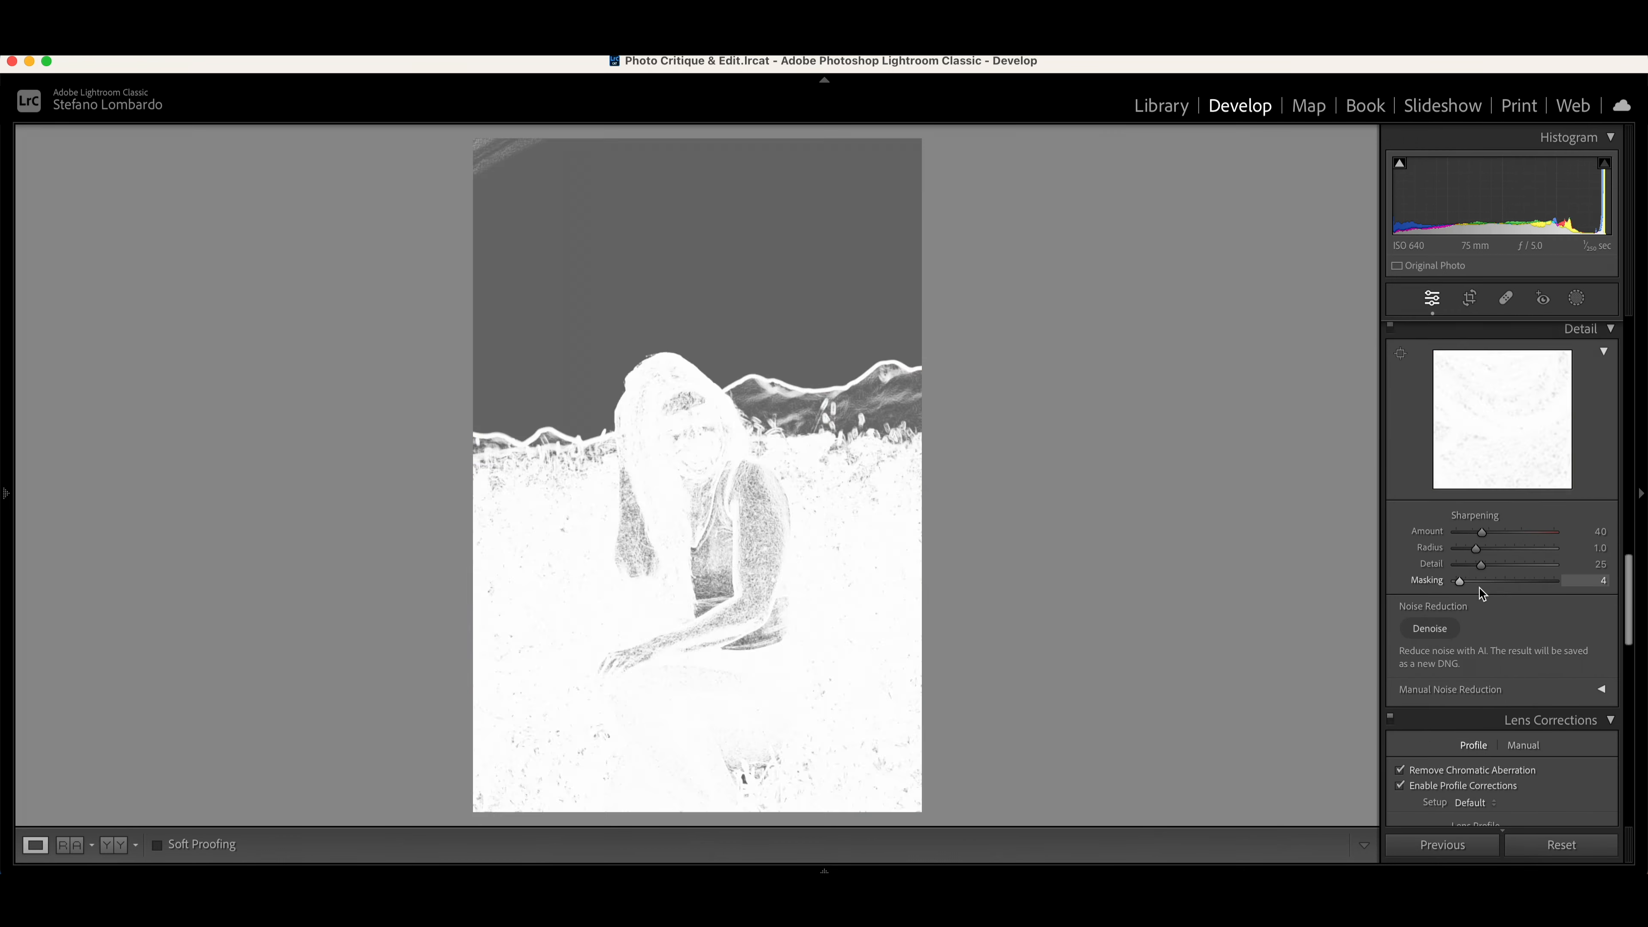
pyautogui.scroll(10, 1485, 542)
pyautogui.scroll(-5, 1483, 549)
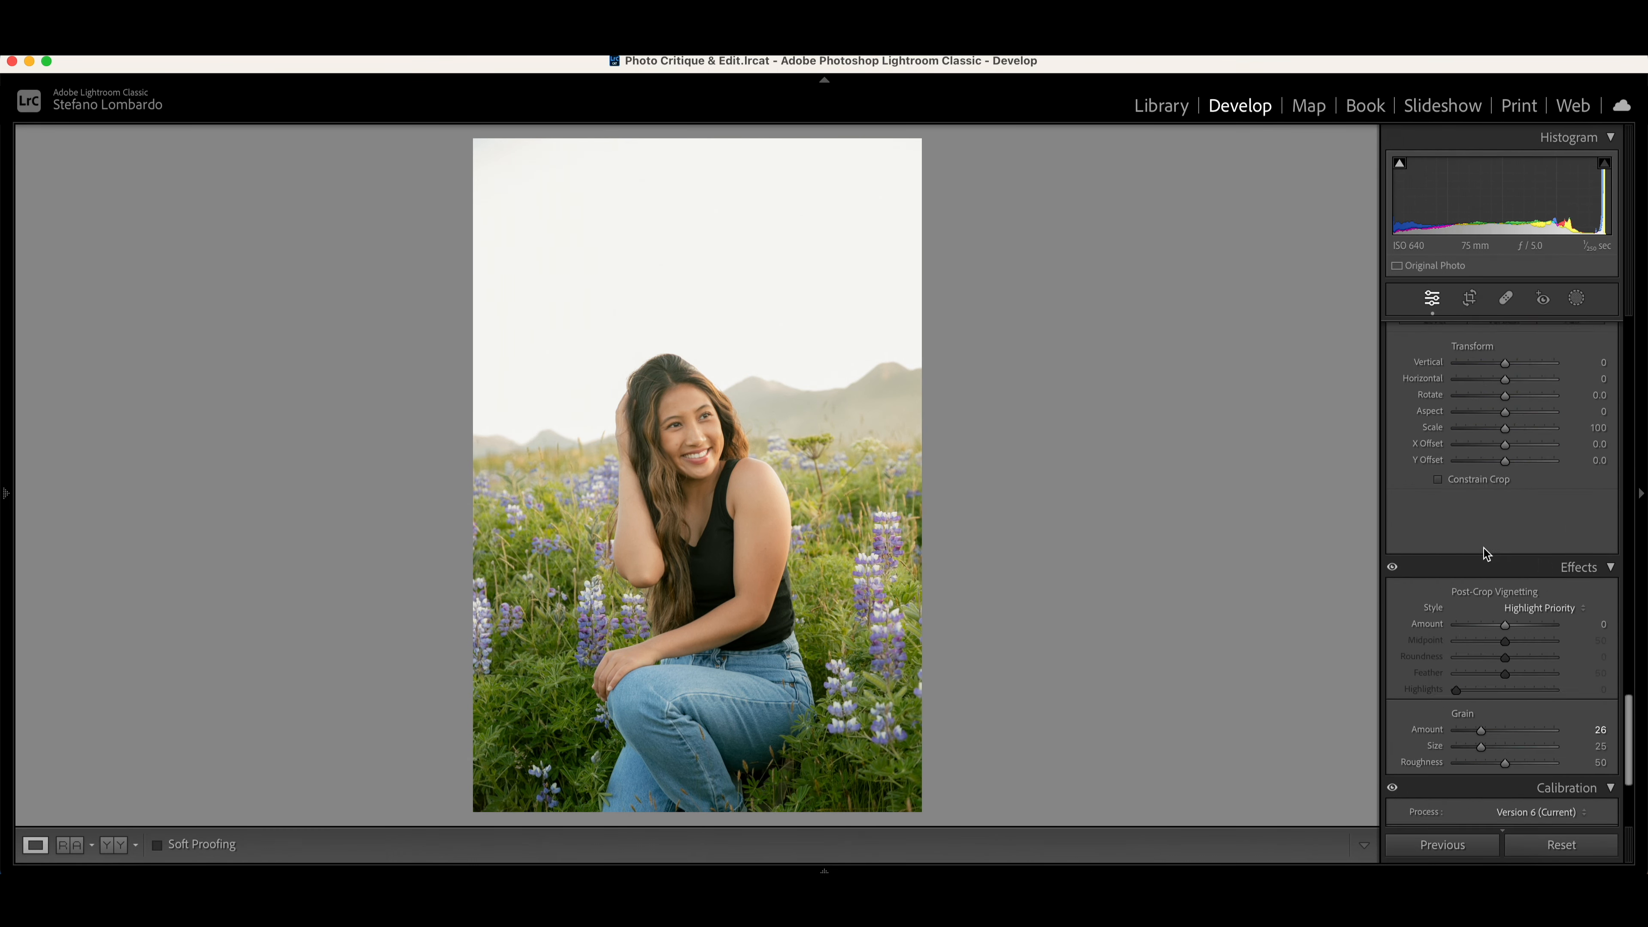
# Step: Set the green saturation to −47 and the purple saturation to +11
pyautogui.scroll(6, 1482, 548)
pyautogui.moveTo(1502, 609); pyautogui.dragTo(1462, 614)
pyautogui.click(1525, 522)
pyautogui.click(1467, 516)
pyautogui.moveTo(1502, 609); pyautogui.dragTo(1522, 678)
# Step: Compare the field portrait before and after, and crop it tighter at the original aspect with a straightening angle of 1.67
pyautogui.press('\\')
pyautogui.press('\\')
pyautogui.press('r')
pyautogui.moveTo(906, 180)
pyautogui.mouseDown()
pyautogui.moveTo(828, 346)
pyautogui.moveTo(894, 181)
pyautogui.mouseUp()
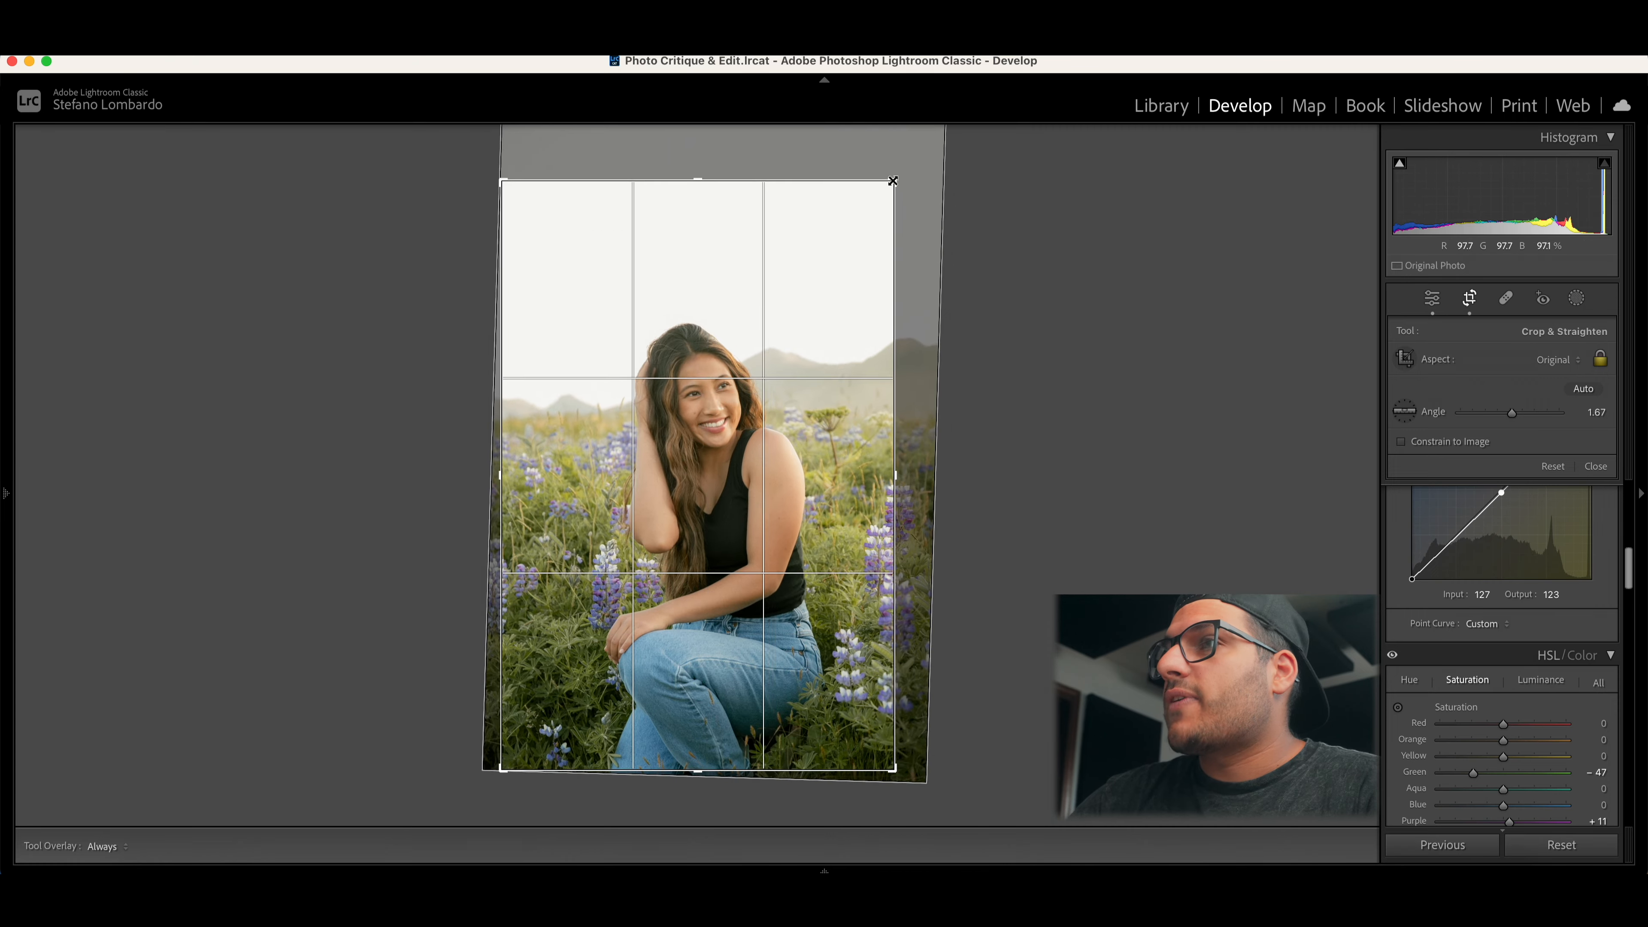
pyautogui.press('r')
pyautogui.press('r')
pyautogui.press('r')
# Step: Remove the grain by setting its amount to 0, and check the woman's face up close
pyautogui.scroll(-15, 1442, 643)
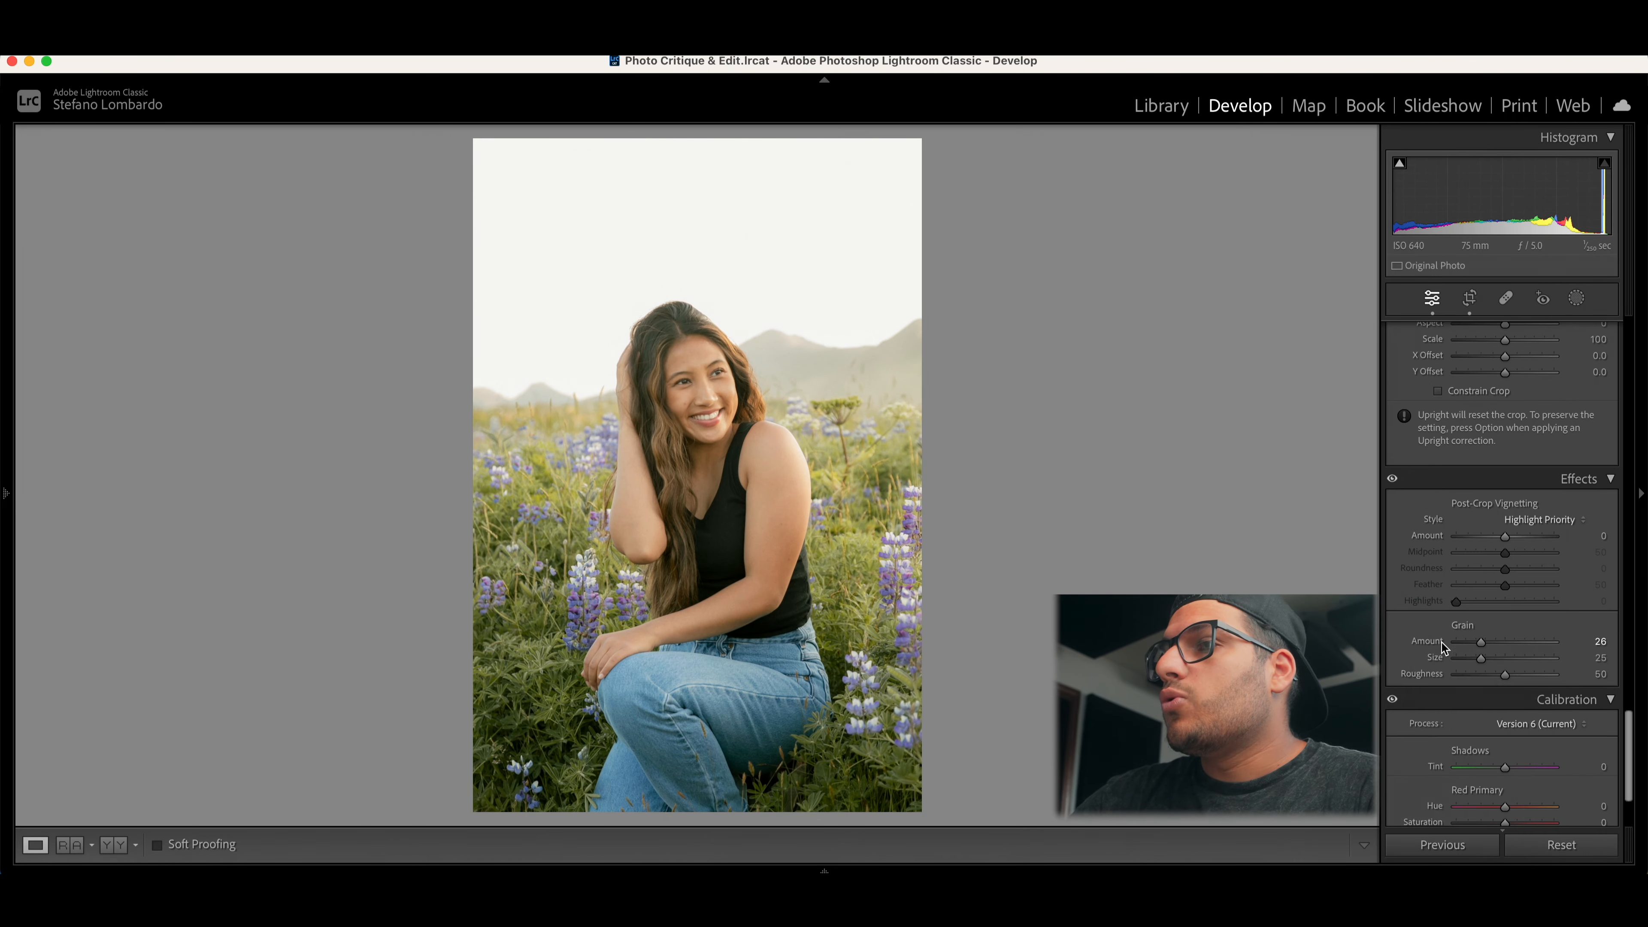
pyautogui.click(710, 389)
pyautogui.moveTo(746, 415); pyautogui.dragTo(800, 494)
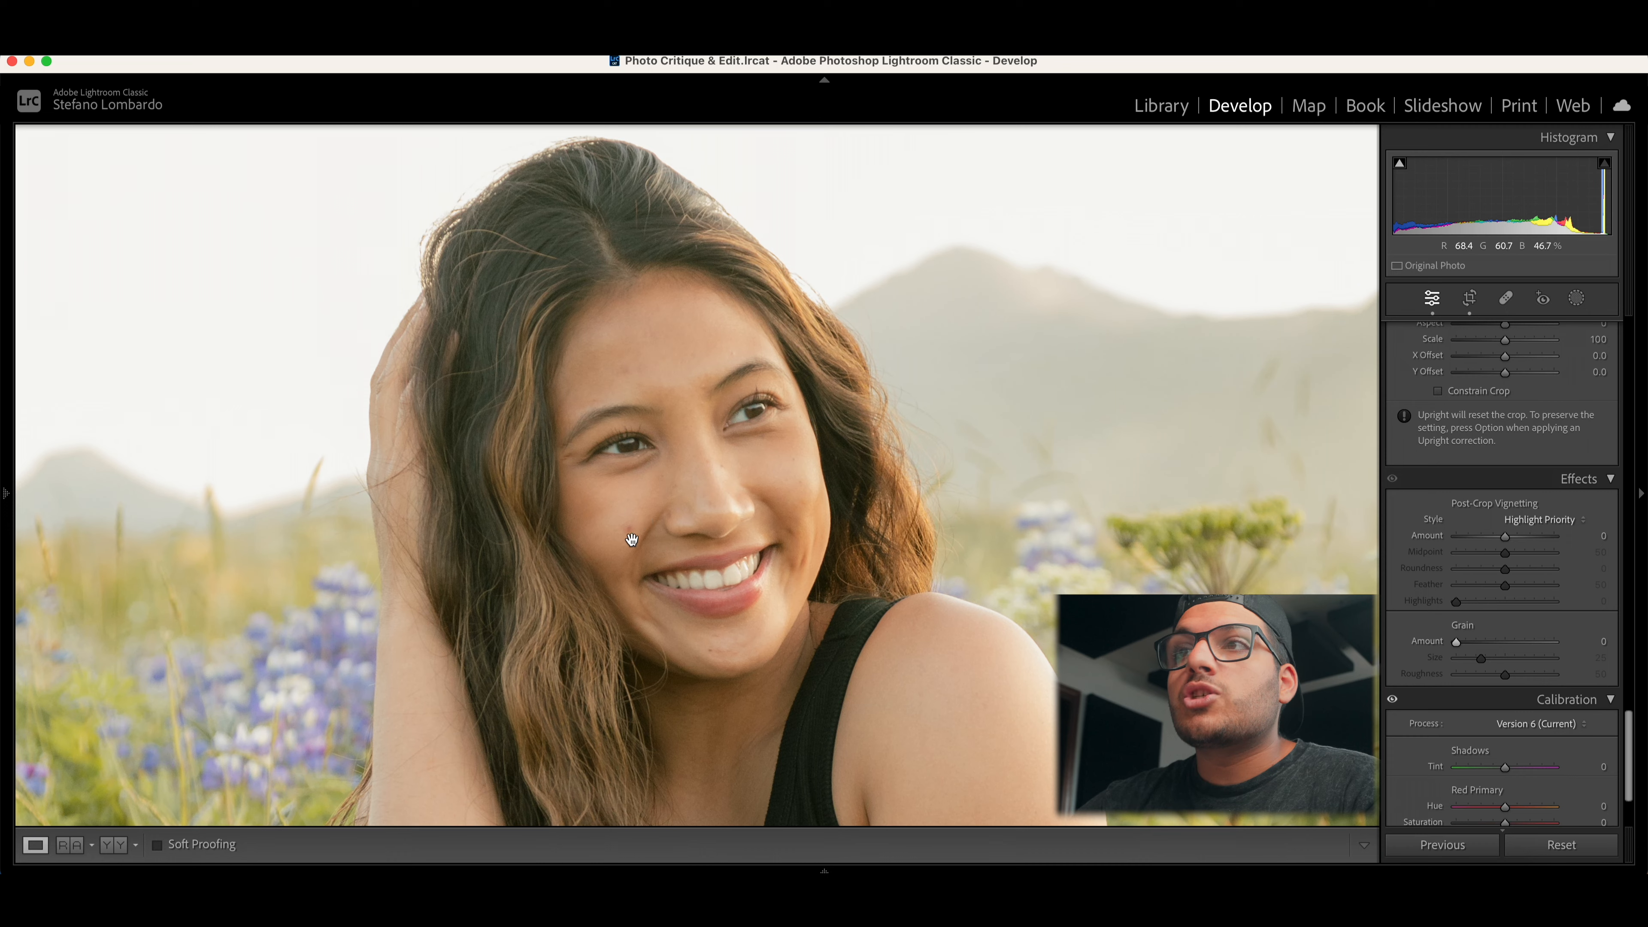
pyautogui.click(880, 519)
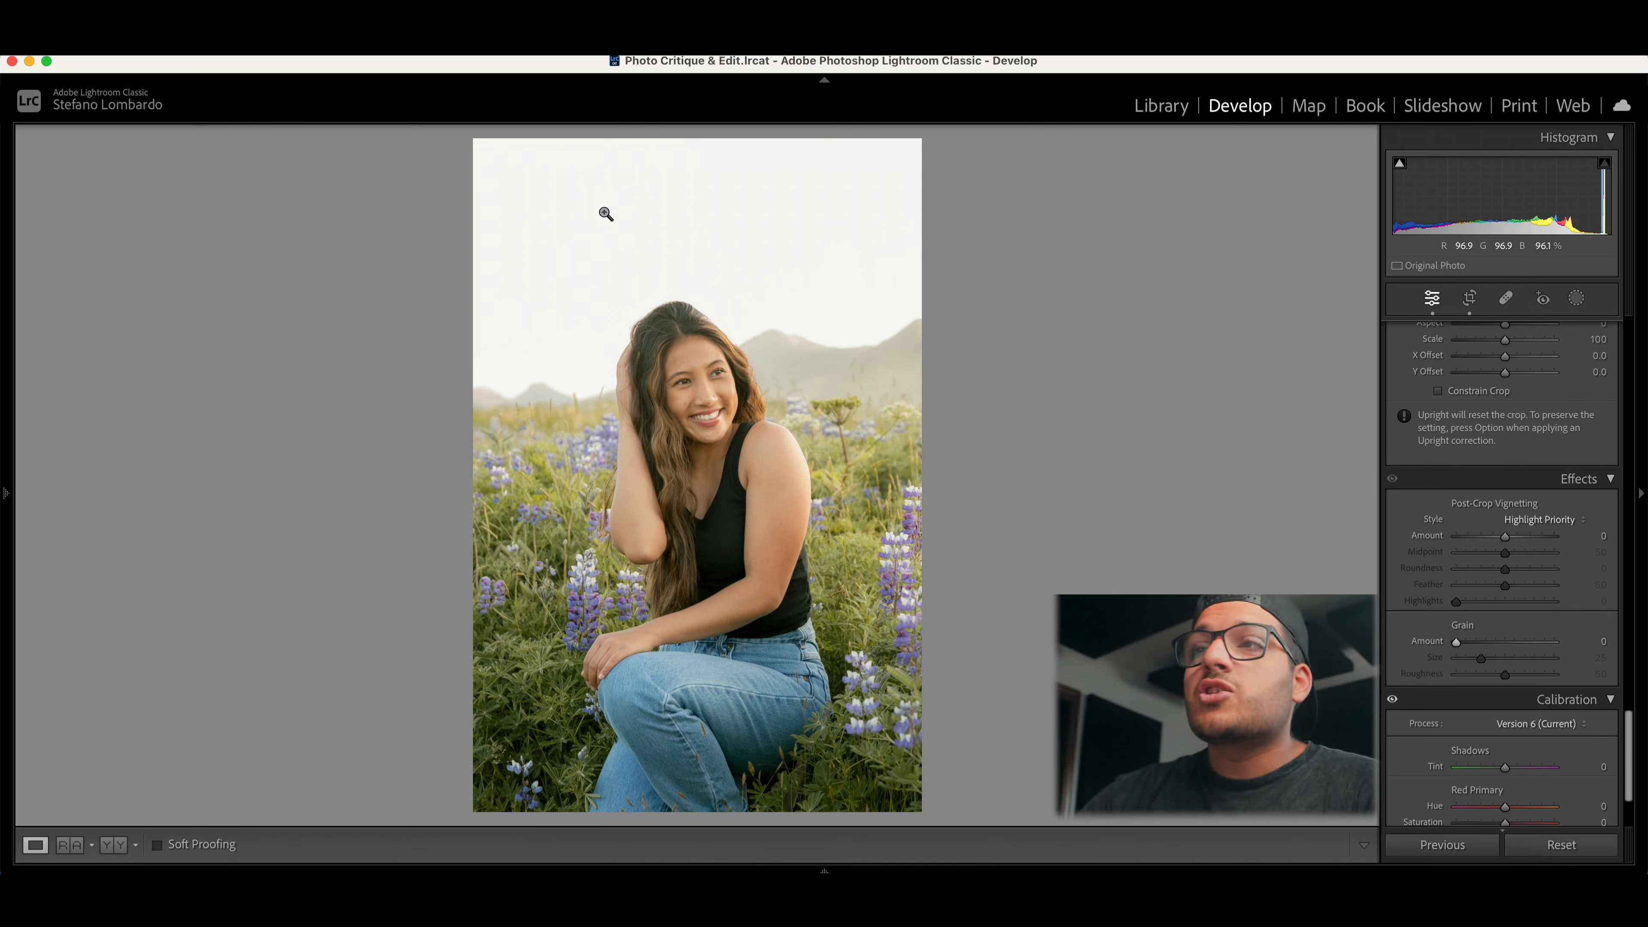
# Step: Examine the edited field portrait up close, covering the woman's face, hair and hands and the surrounding lupines
pyautogui.scroll(10, 1476, 450)
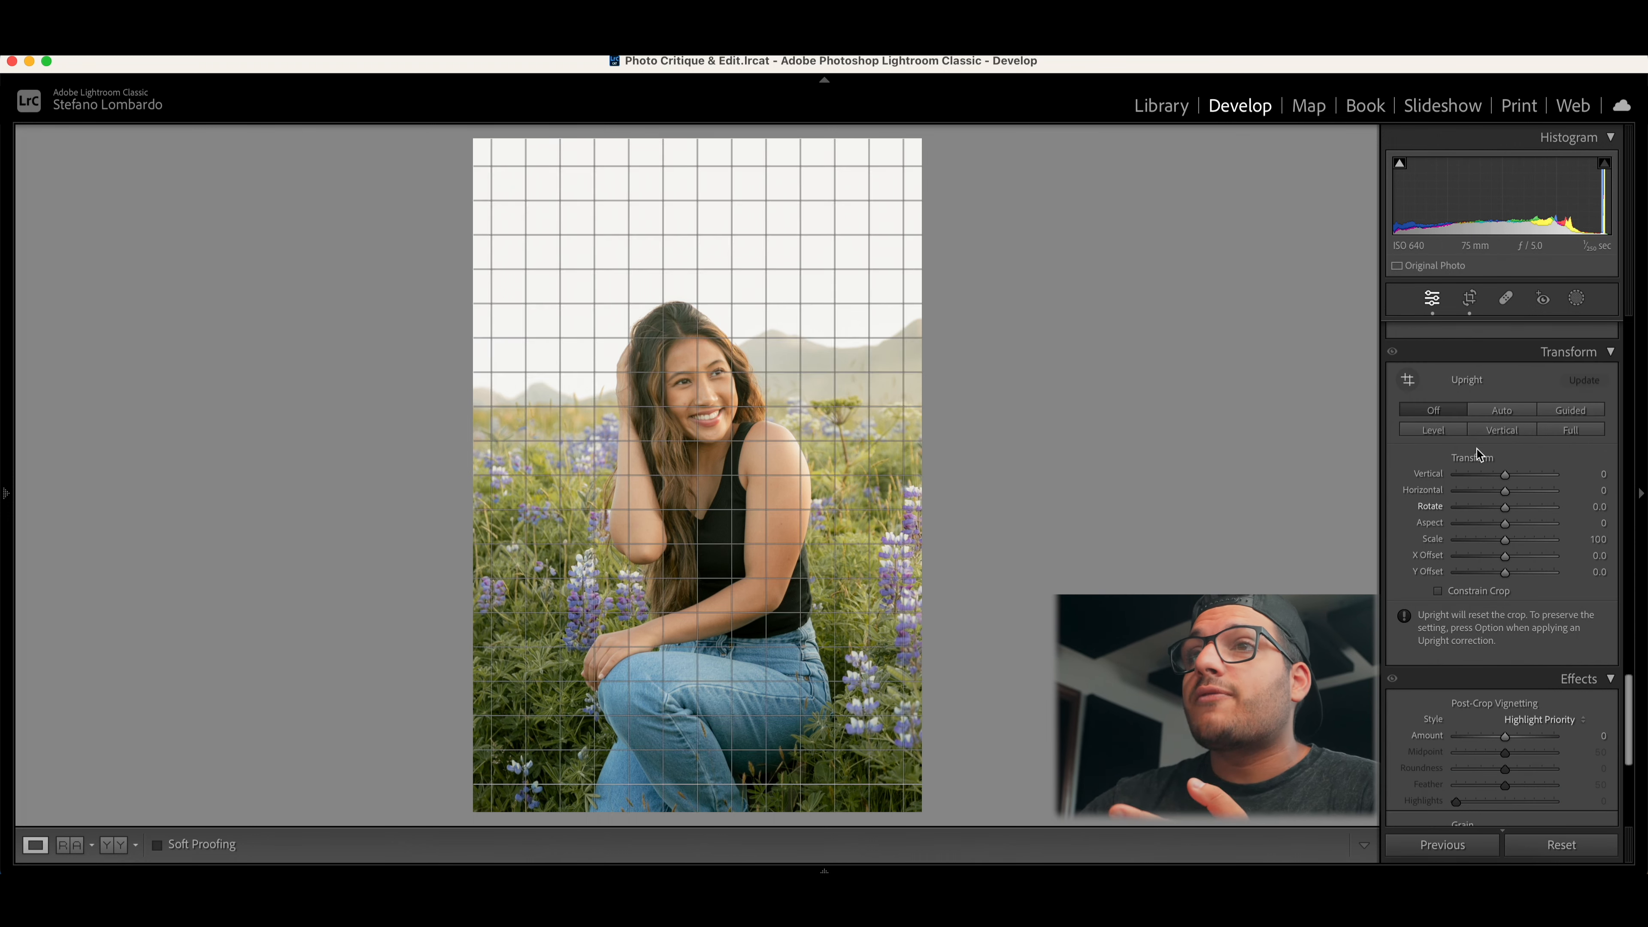
pyautogui.scroll(8, 1476, 450)
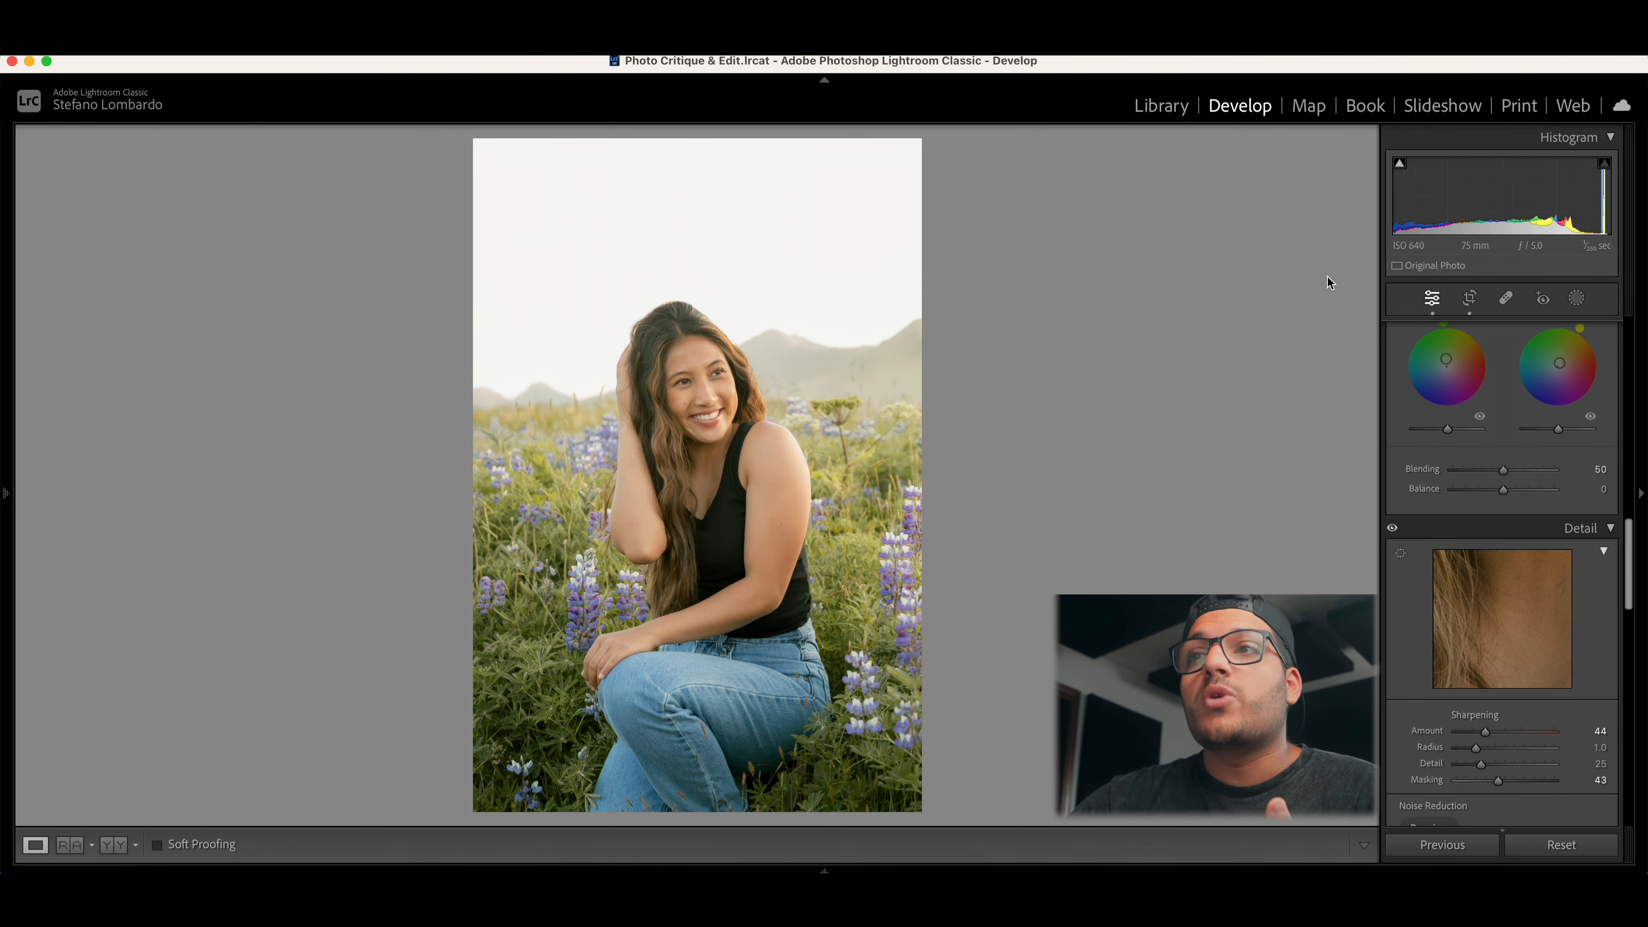
pyautogui.click(693, 398)
pyautogui.moveTo(689, 386); pyautogui.dragTo(802, 282)
pyautogui.moveTo(540, 630); pyautogui.dragTo(693, 371)
pyautogui.moveTo(692, 650); pyautogui.dragTo(686, 488)
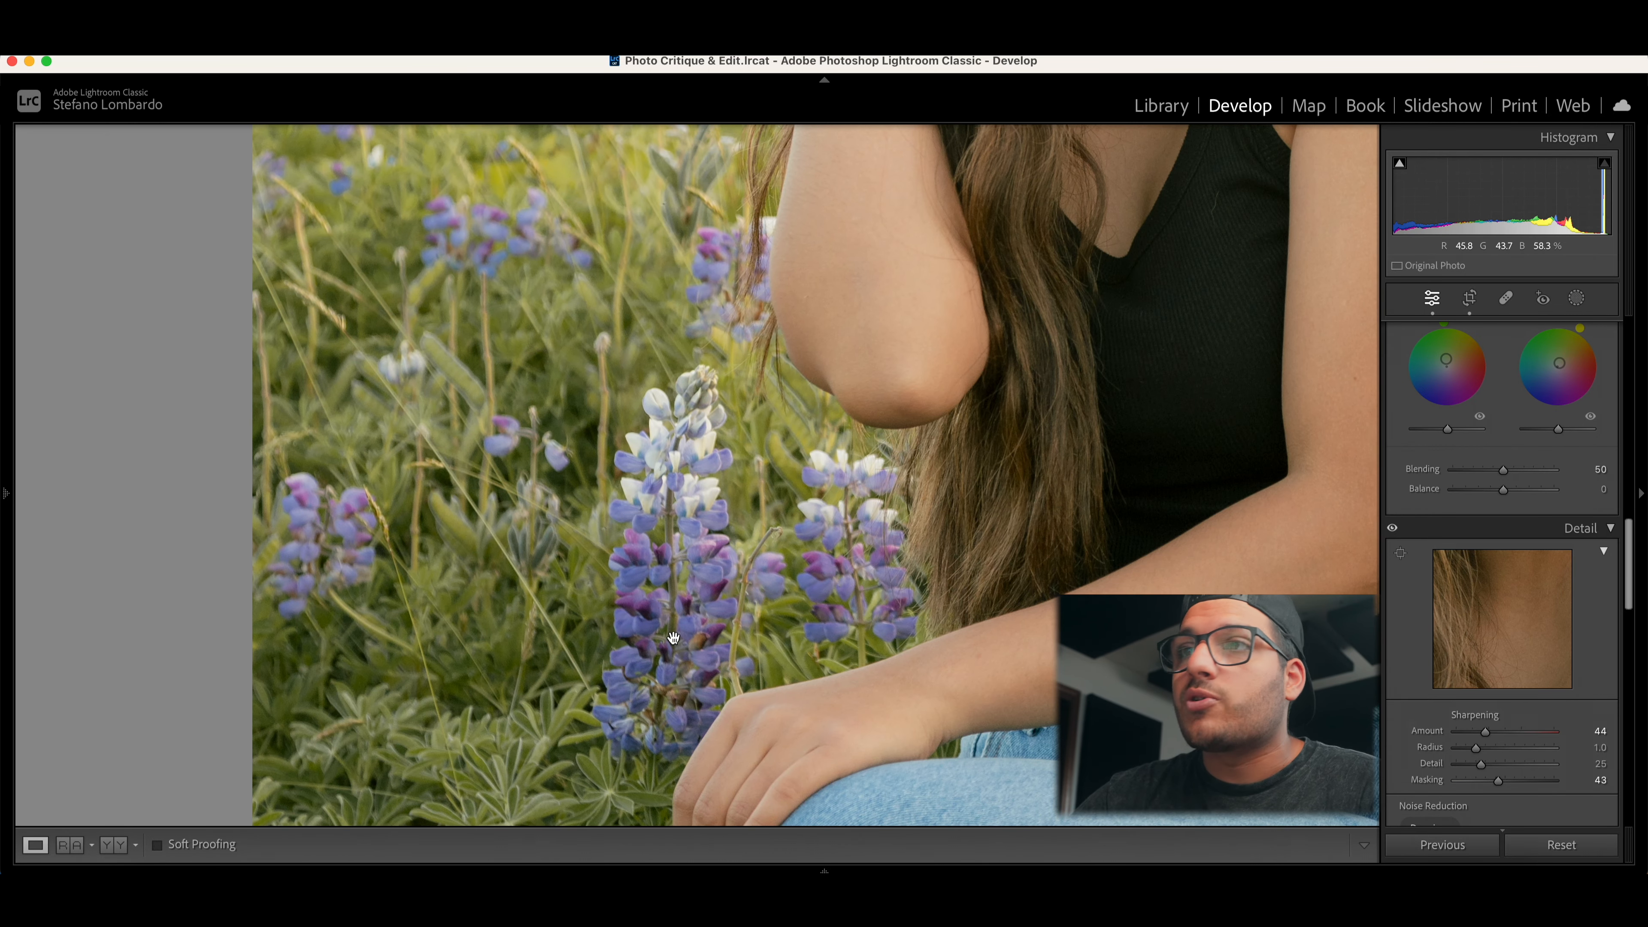
pyautogui.moveTo(710, 563); pyautogui.dragTo(276, 489)
pyautogui.moveTo(733, 717); pyautogui.dragTo(723, 522)
pyautogui.moveTo(694, 579); pyautogui.dragTo(603, 714)
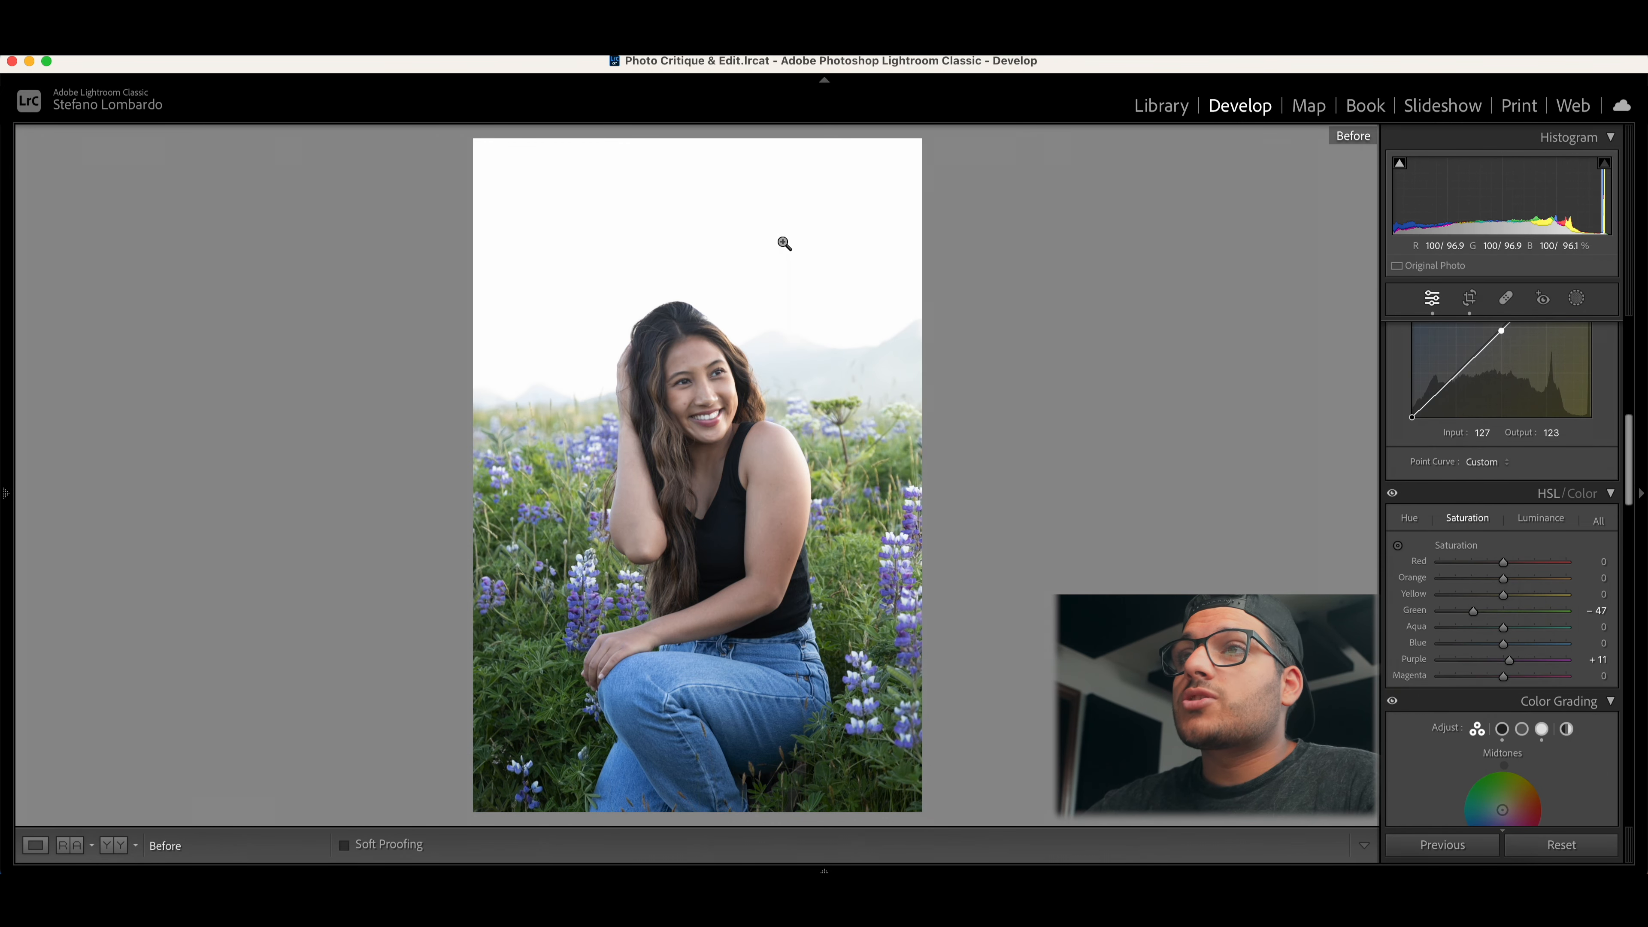
# Step: Compare the field portrait before and after the edits, and review its Basic and HSL settings
pyautogui.press('\\')
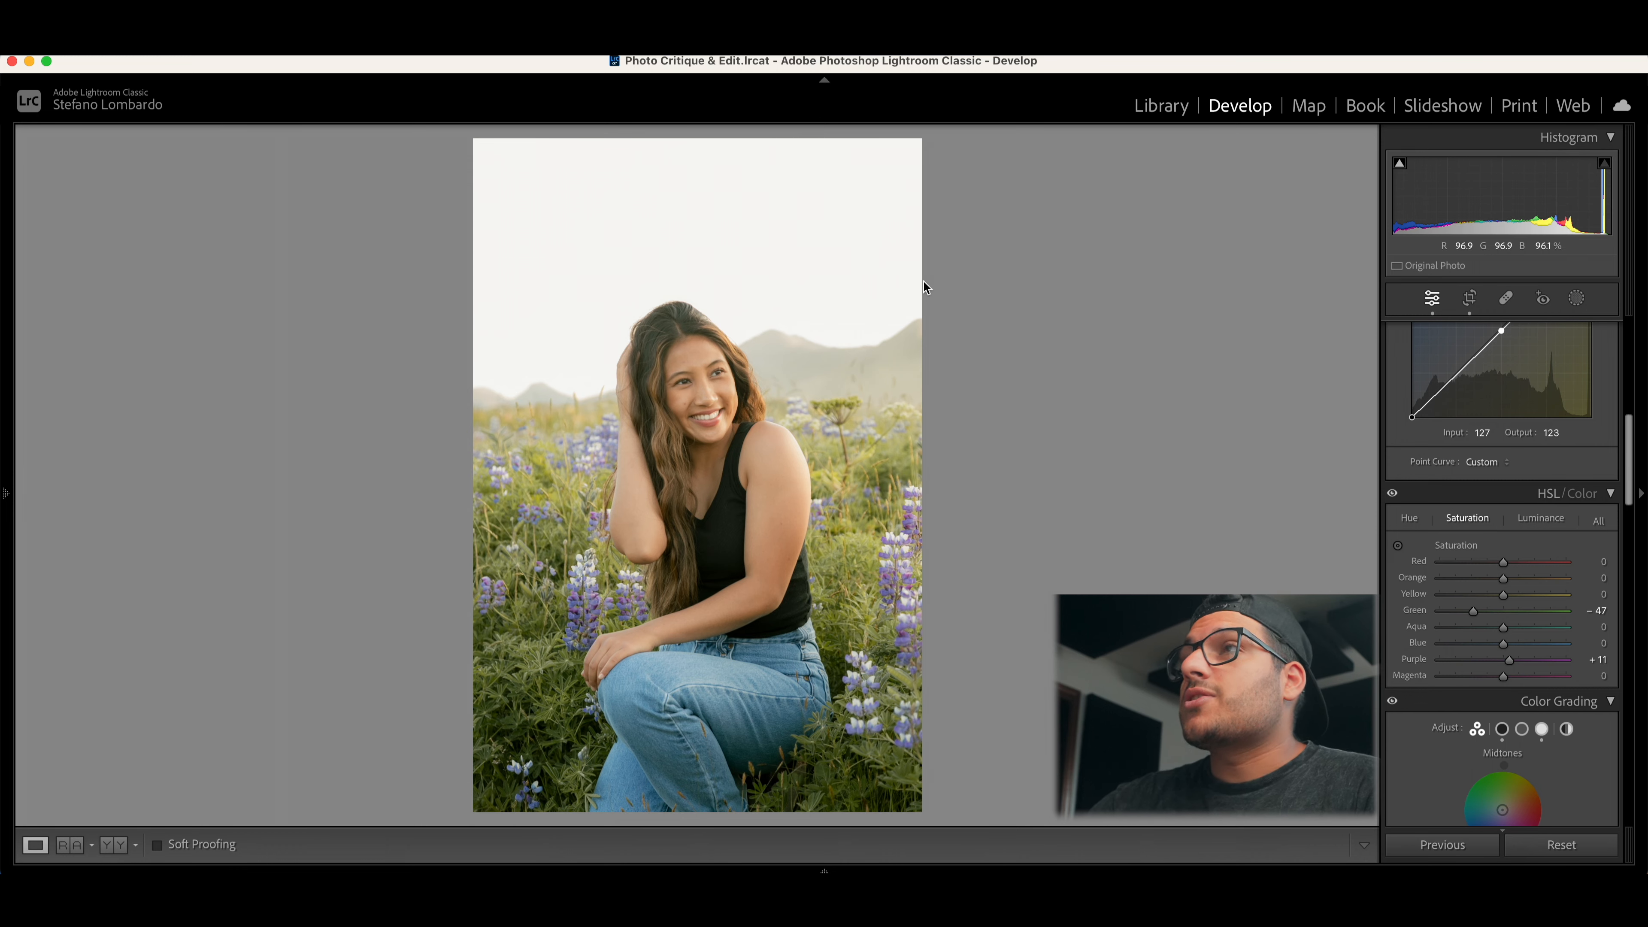
pyautogui.scroll(10, 1423, 414)
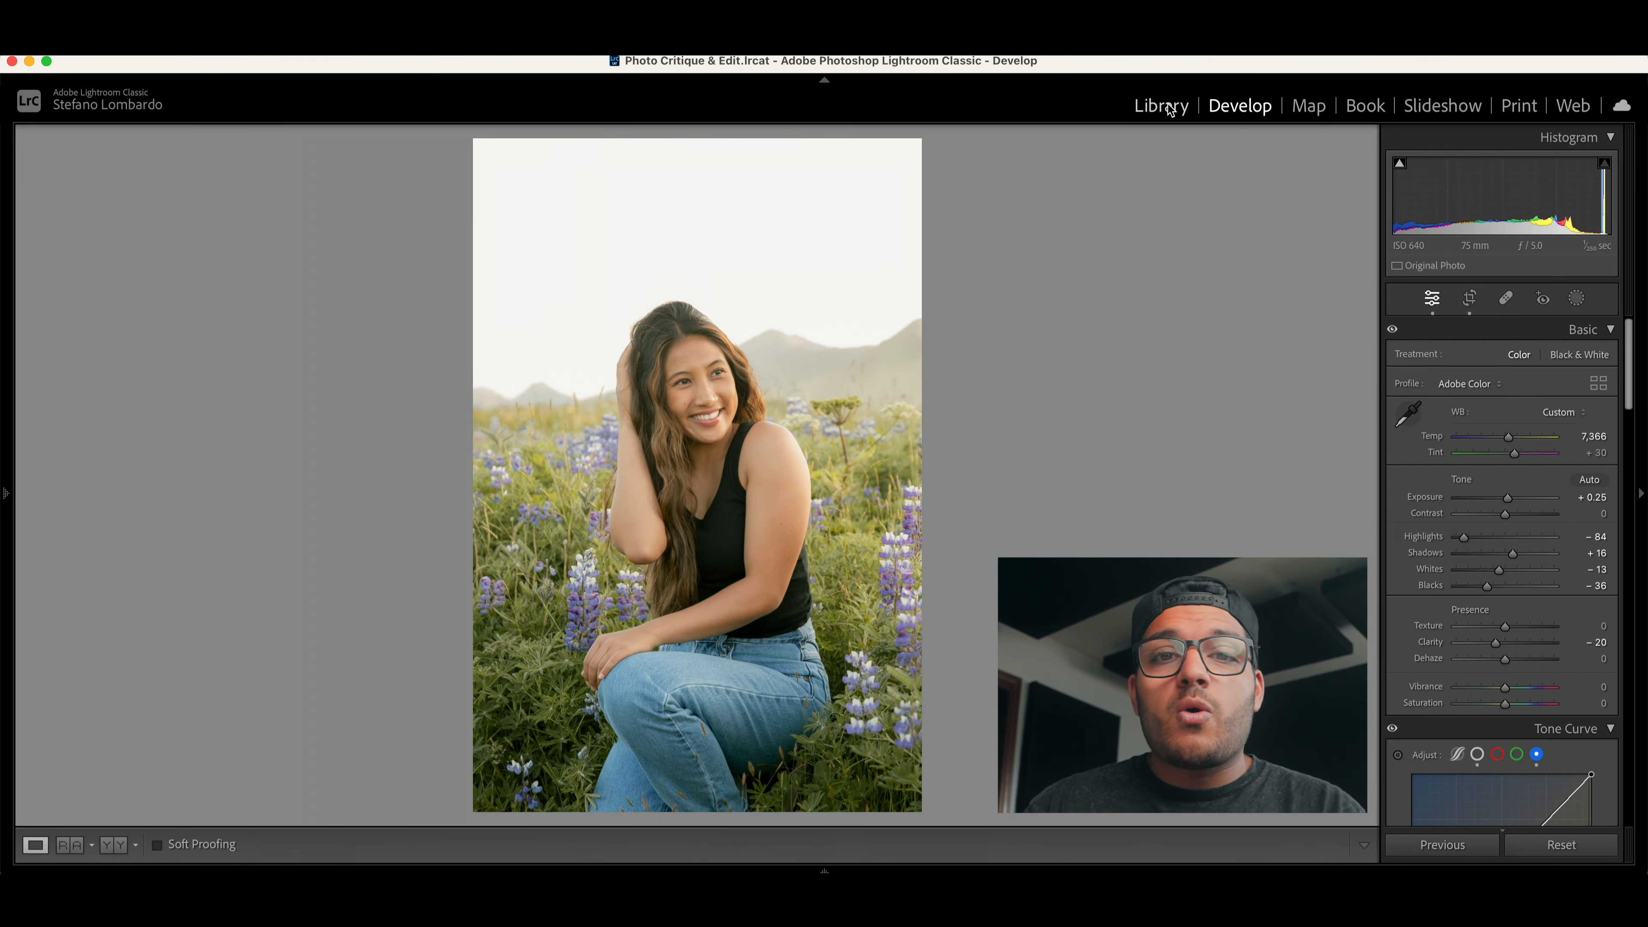
pyautogui.scroll(-20, 1490, 533)
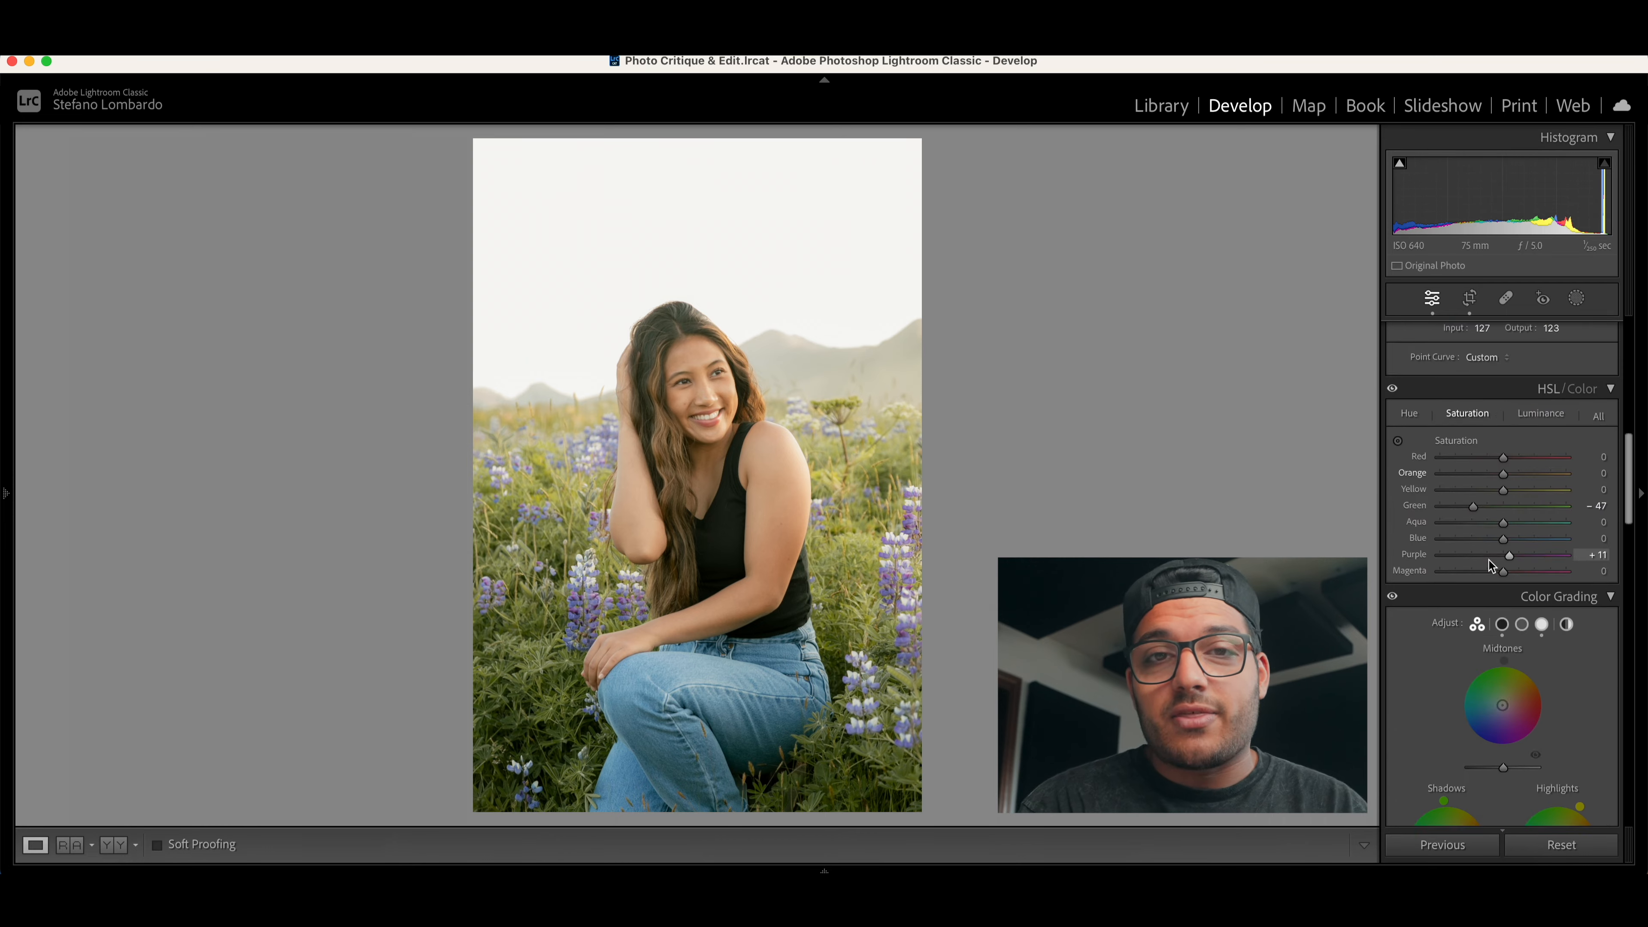